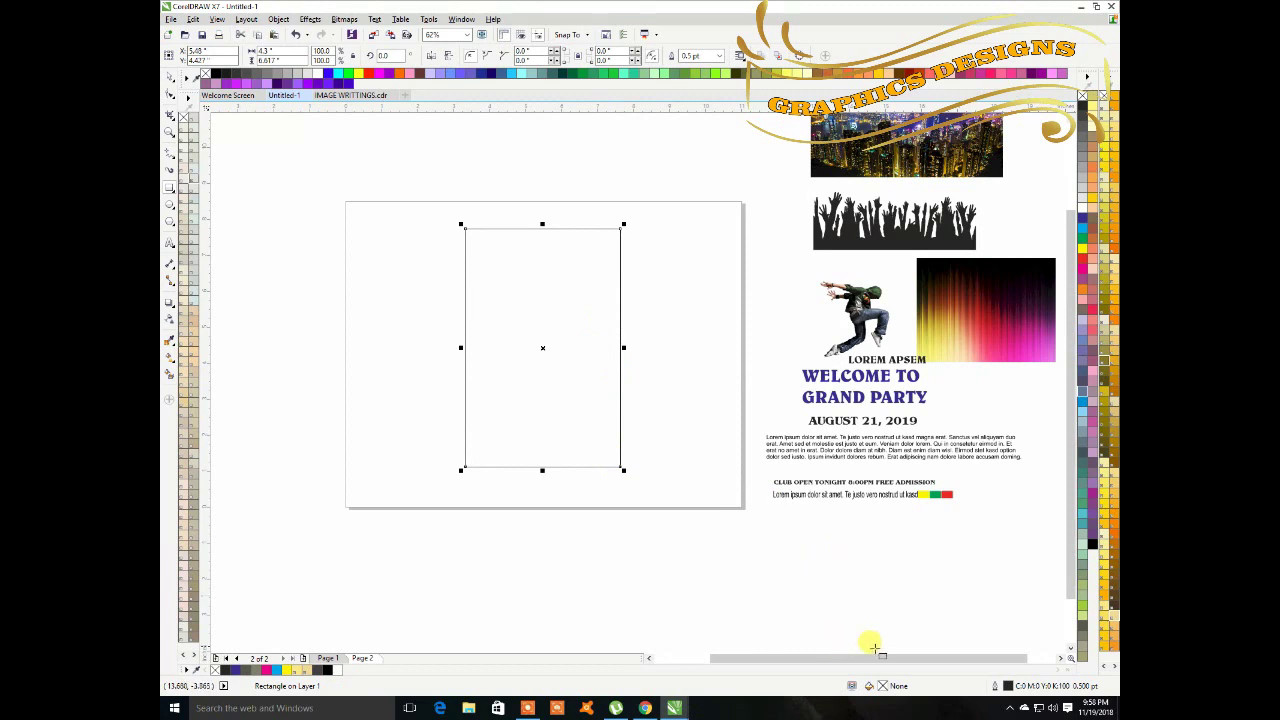
Resize the empty rectangle on page 2 to 5 inches wide and 7.6 inches high.
{"action": "left_click_drag", "start_coordinate": [885, 658], "coordinate": [866, 659]}
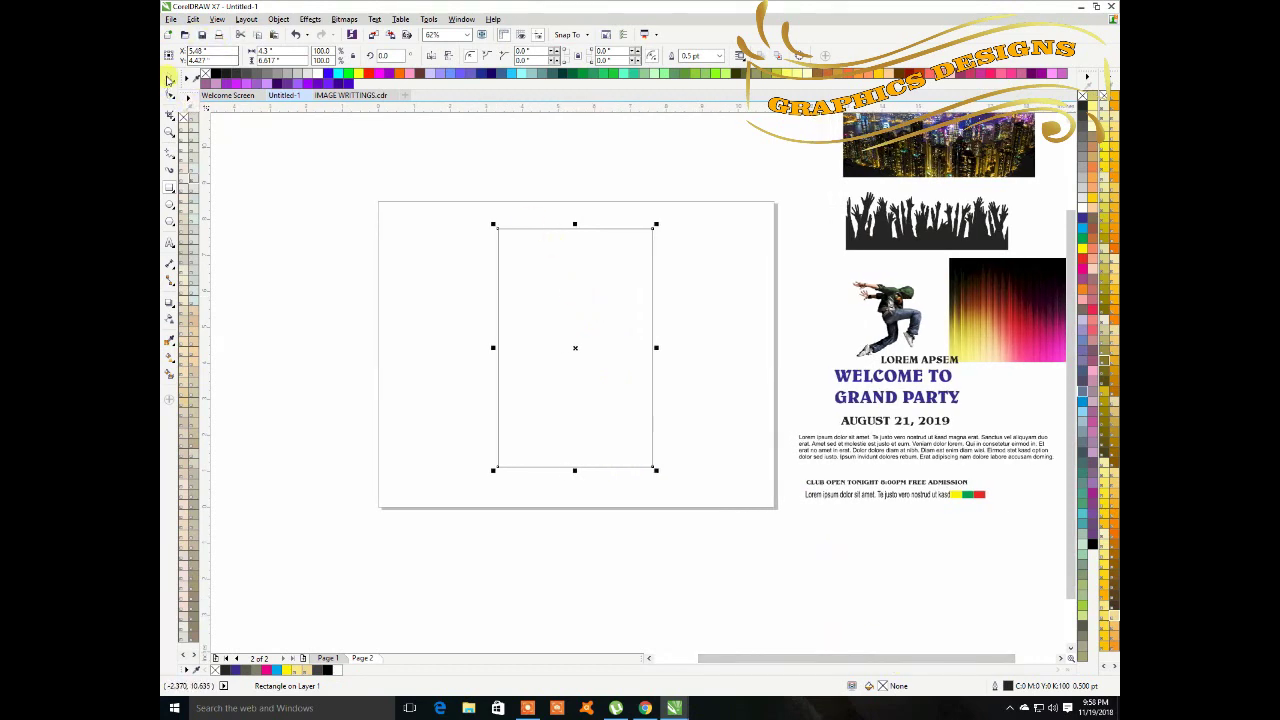
{"action": "left_click", "coordinate": [414, 294]}
{"action": "scroll", "coordinate": [423, 249], "scroll_direction": "up", "scroll_amount": 2}
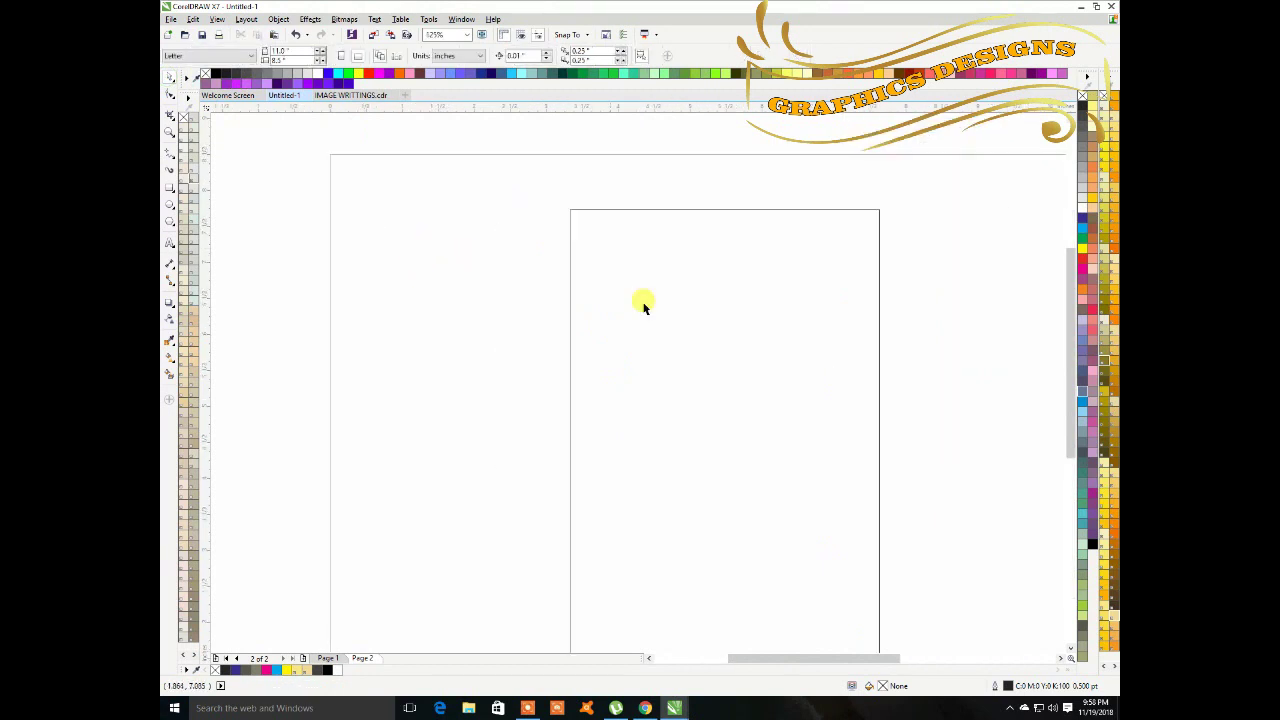
{"action": "left_click", "coordinate": [709, 416]}
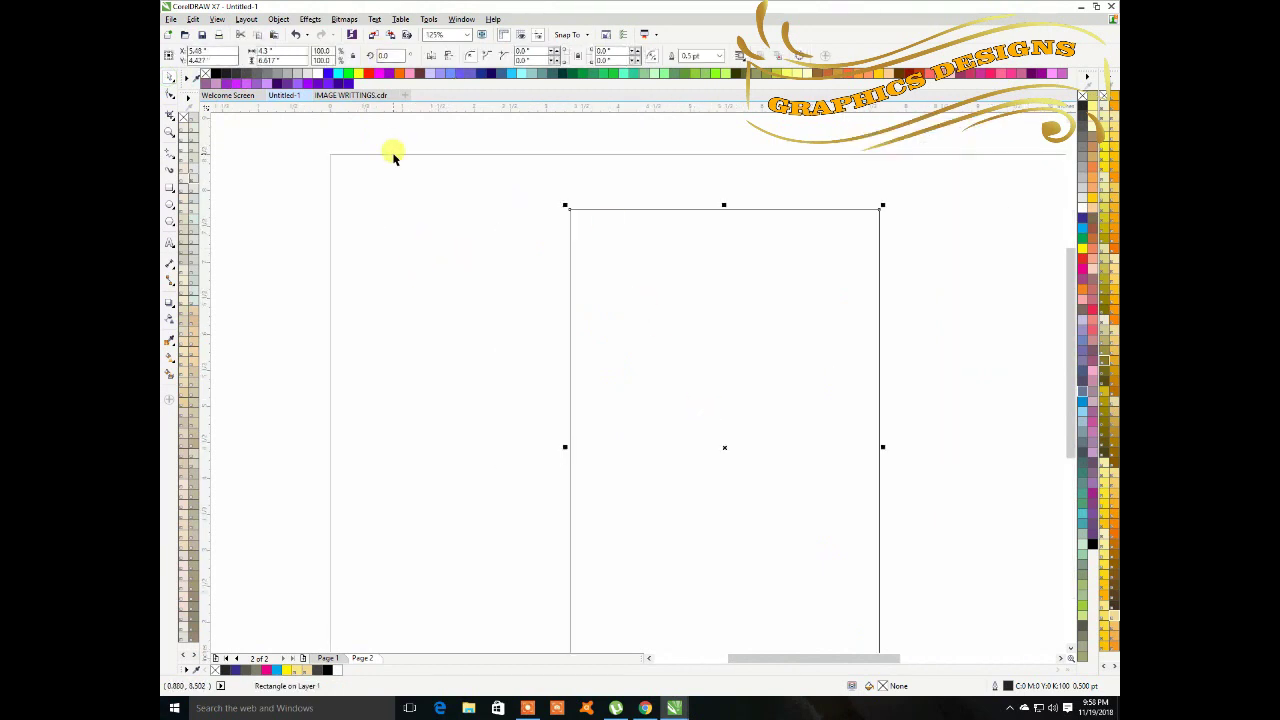
{"action": "scroll", "coordinate": [396, 160], "scroll_direction": "down", "scroll_amount": 2}
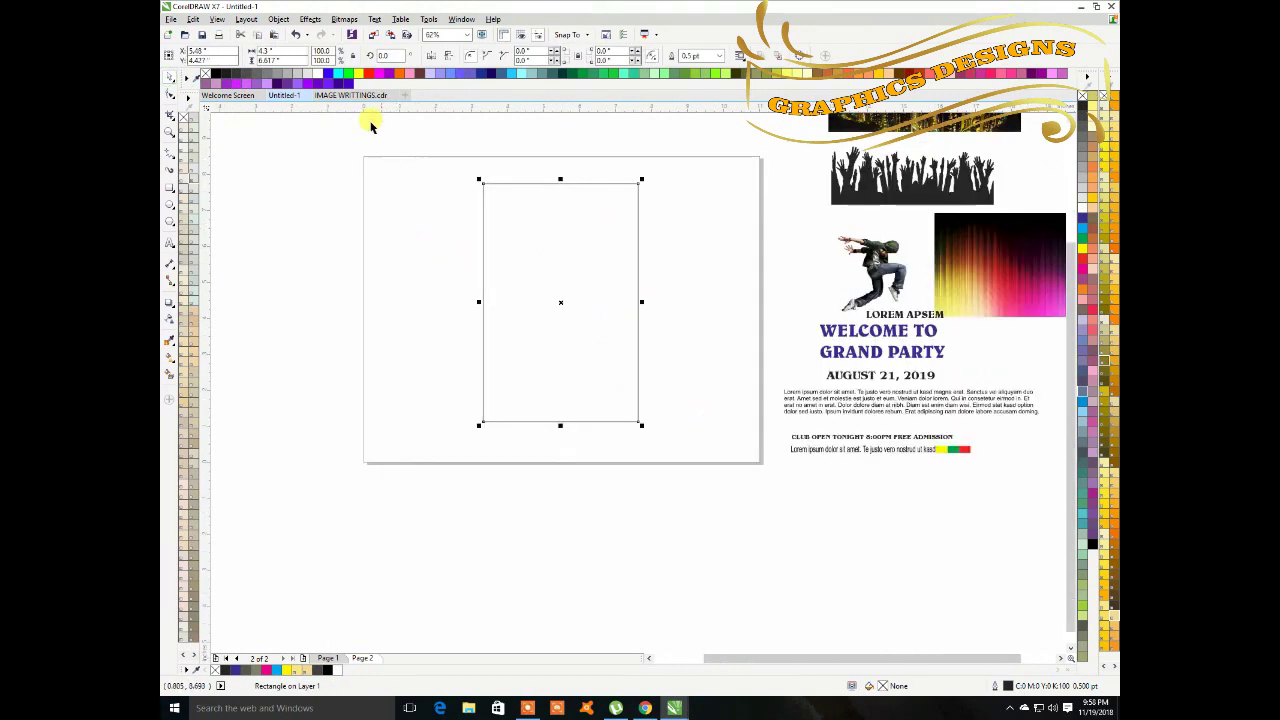
{"action": "double_click", "coordinate": [281, 49]}
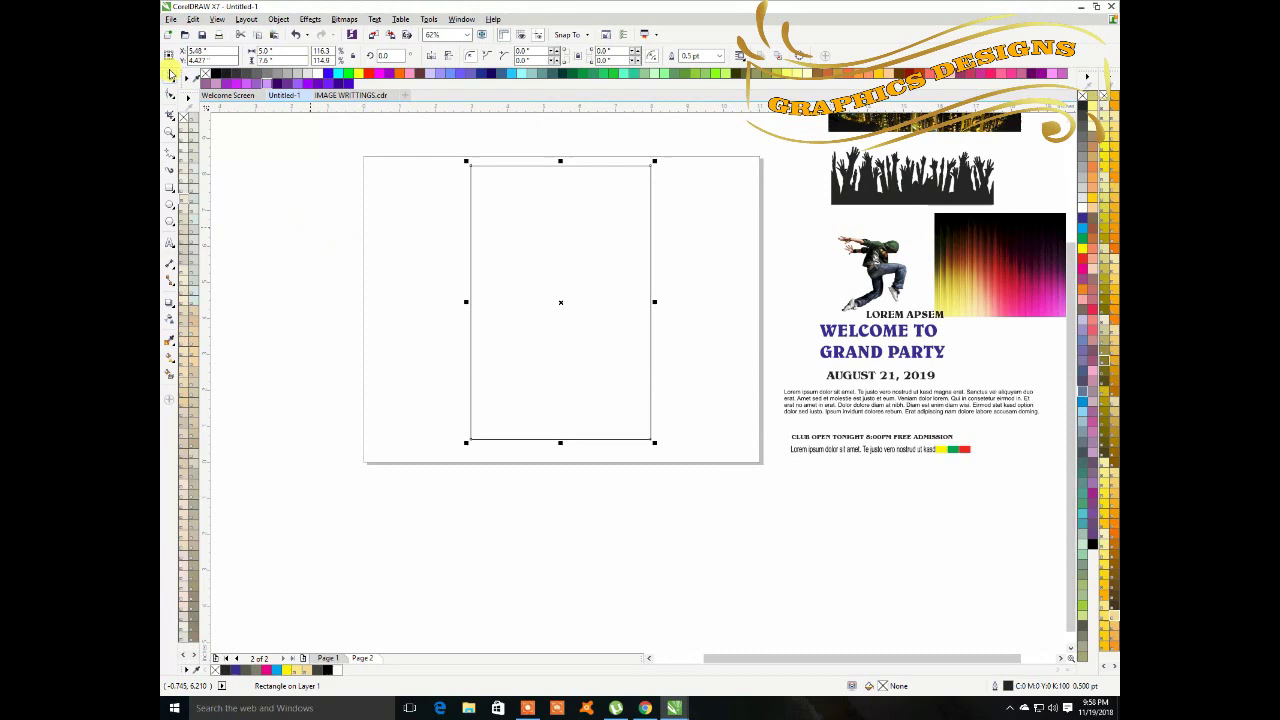
Shift the rectangle slightly so it sits evenly between the page's upper and lower edges.
{"action": "left_click", "coordinate": [384, 346]}
{"action": "left_click", "coordinate": [580, 277]}
{"action": "left_click_drag", "start_coordinate": [580, 277], "coordinate": [590, 295]}
{"action": "scroll", "coordinate": [590, 295], "scroll_direction": "up", "scroll_amount": 2}
{"action": "scroll", "coordinate": [586, 290], "scroll_direction": "down", "scroll_amount": 2}
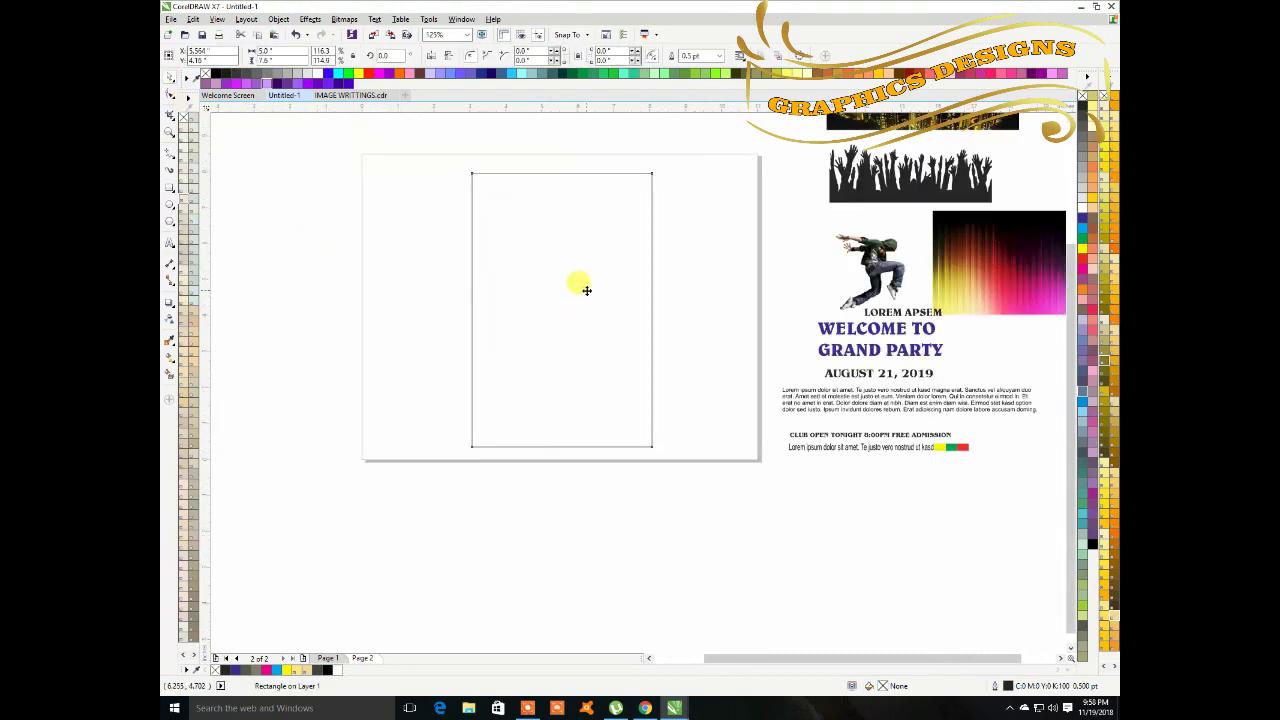
Apply a diagonal fountain fill to the rectangle, running from dark grey at the upper corner to a lighter grey at the opposite lower corner.
{"action": "left_click", "coordinate": [170, 364]}
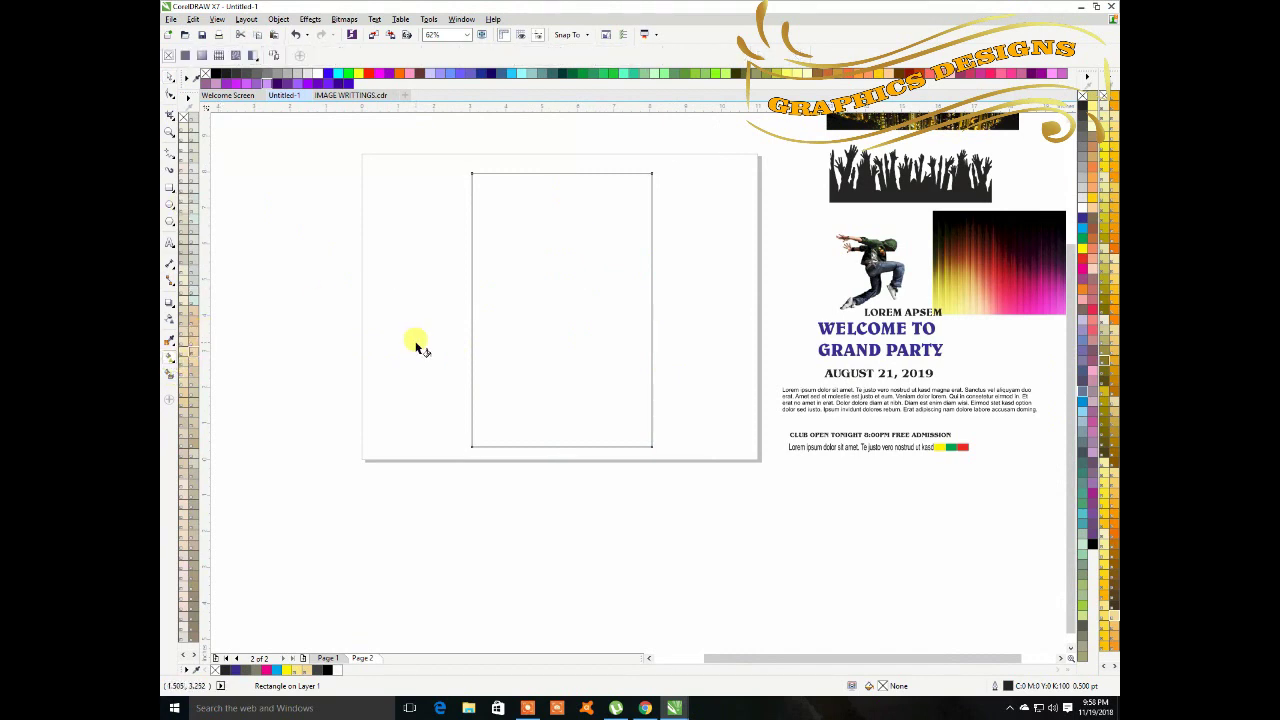
{"action": "left_click_drag", "start_coordinate": [484, 190], "coordinate": [617, 419]}
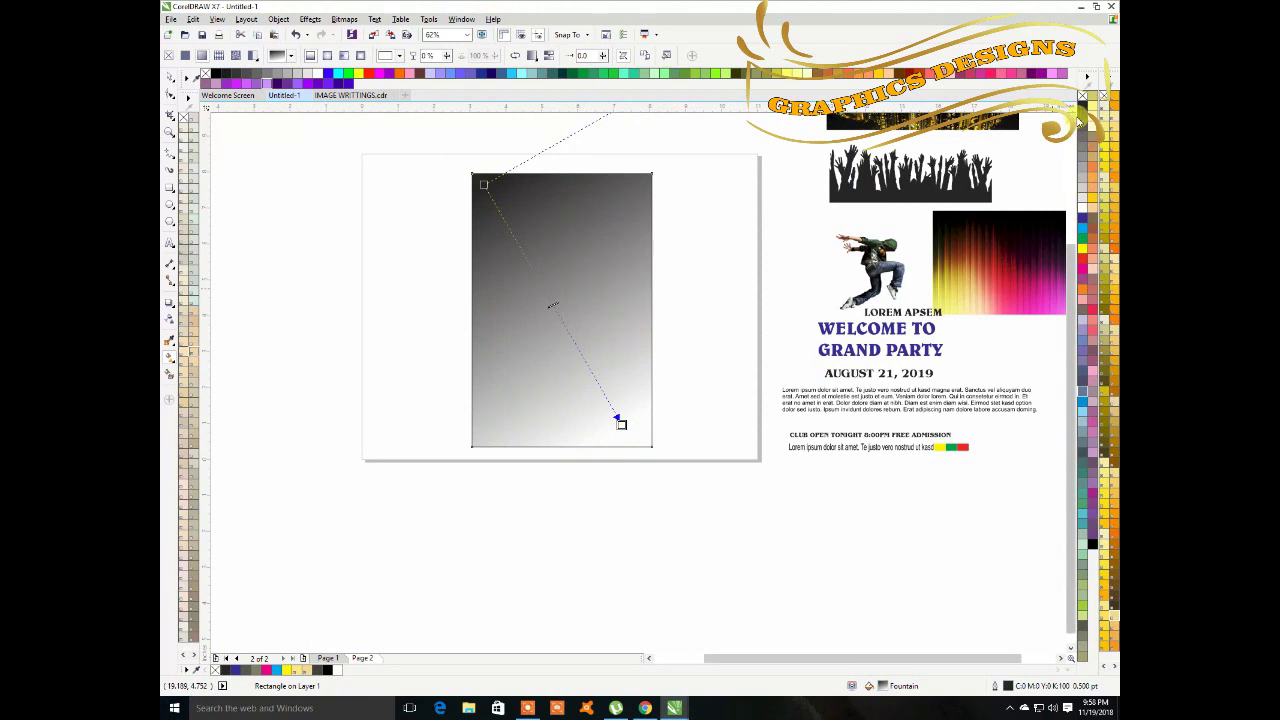
{"action": "left_click", "coordinate": [1081, 118]}
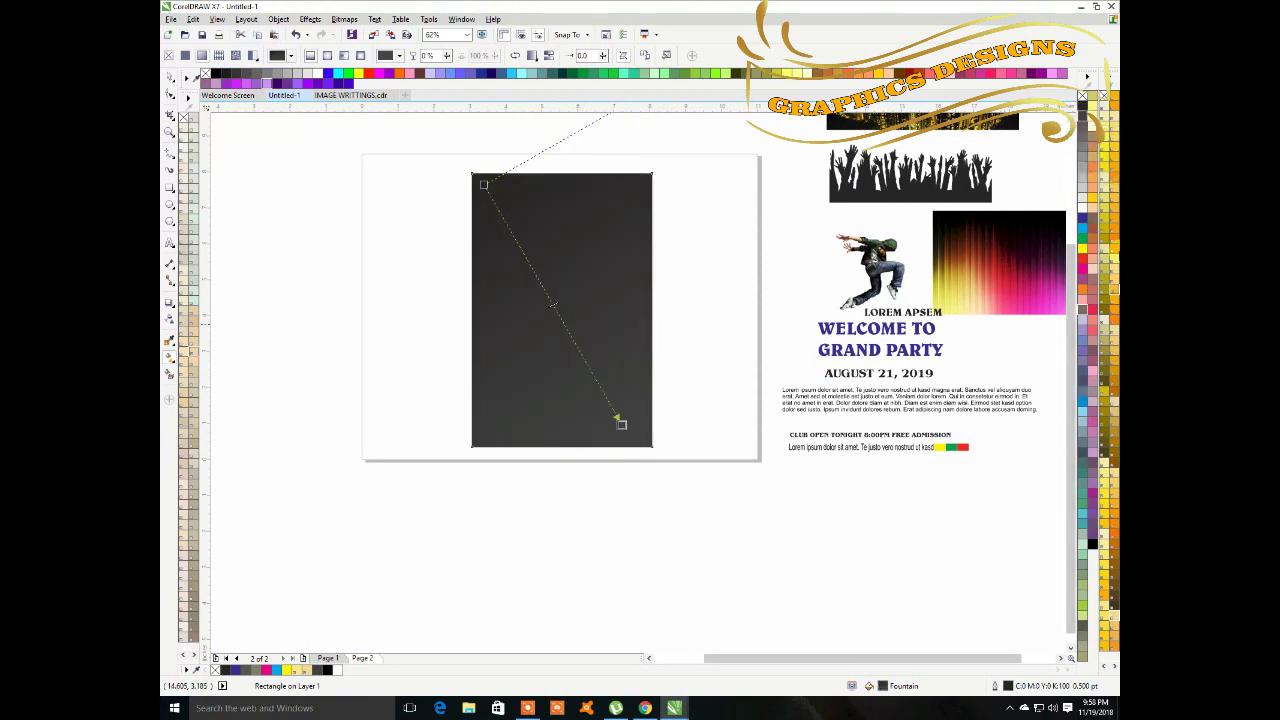
{"action": "left_click", "coordinate": [1085, 141]}
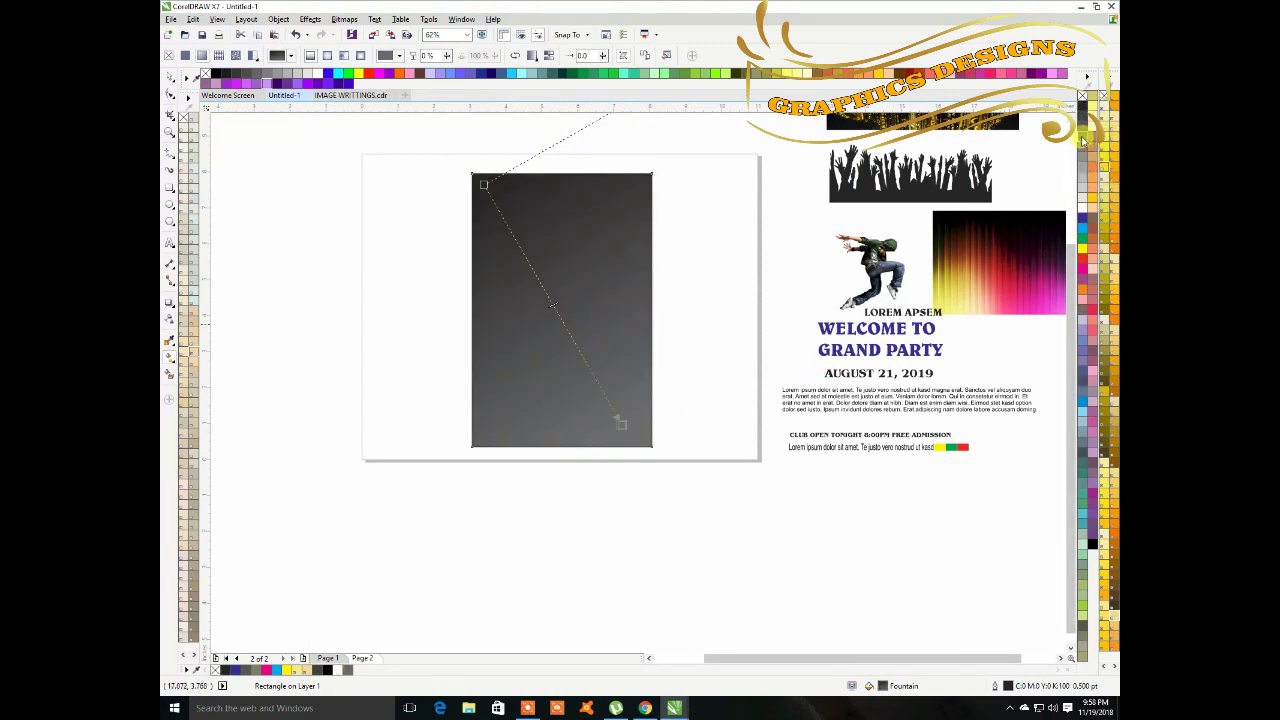
{"action": "left_click", "coordinate": [170, 76]}
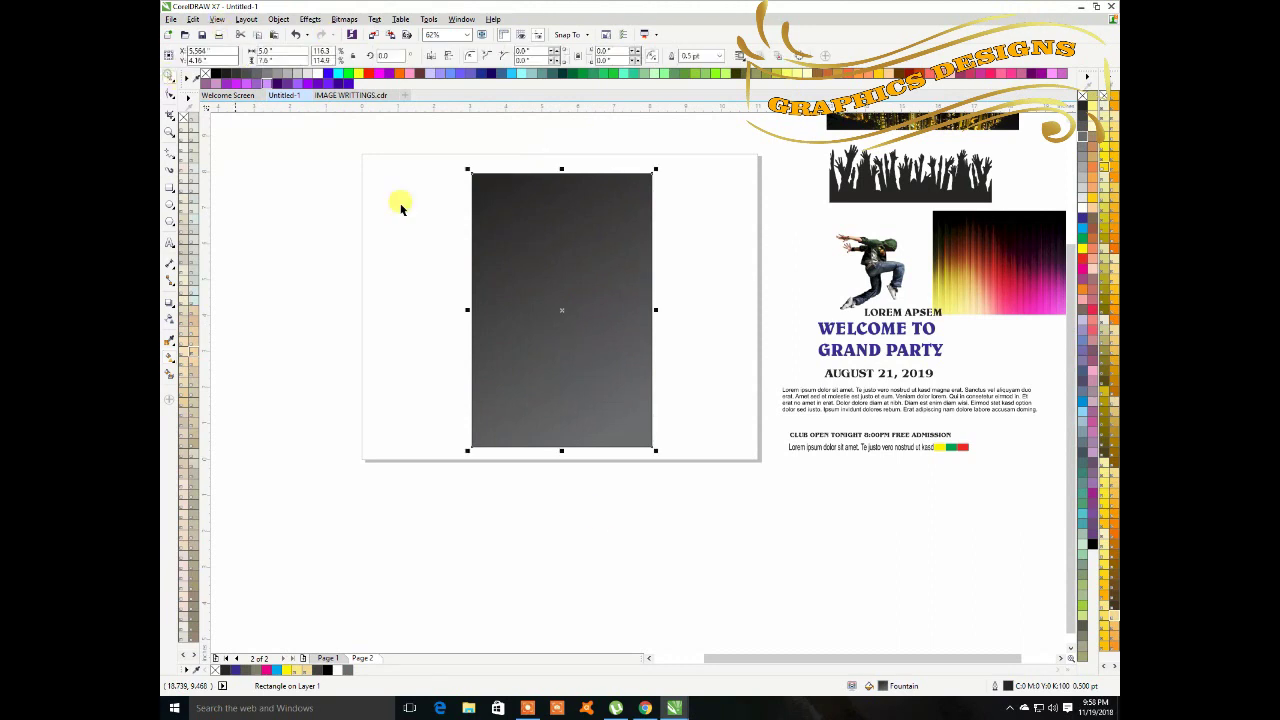
{"action": "left_click", "coordinate": [782, 585]}
Move the colourful abstract light image to the empty side of the page and PowerClip it inside the grey rectangle.
{"action": "scroll", "coordinate": [1060, 380], "scroll_direction": "up", "scroll_amount": 3}
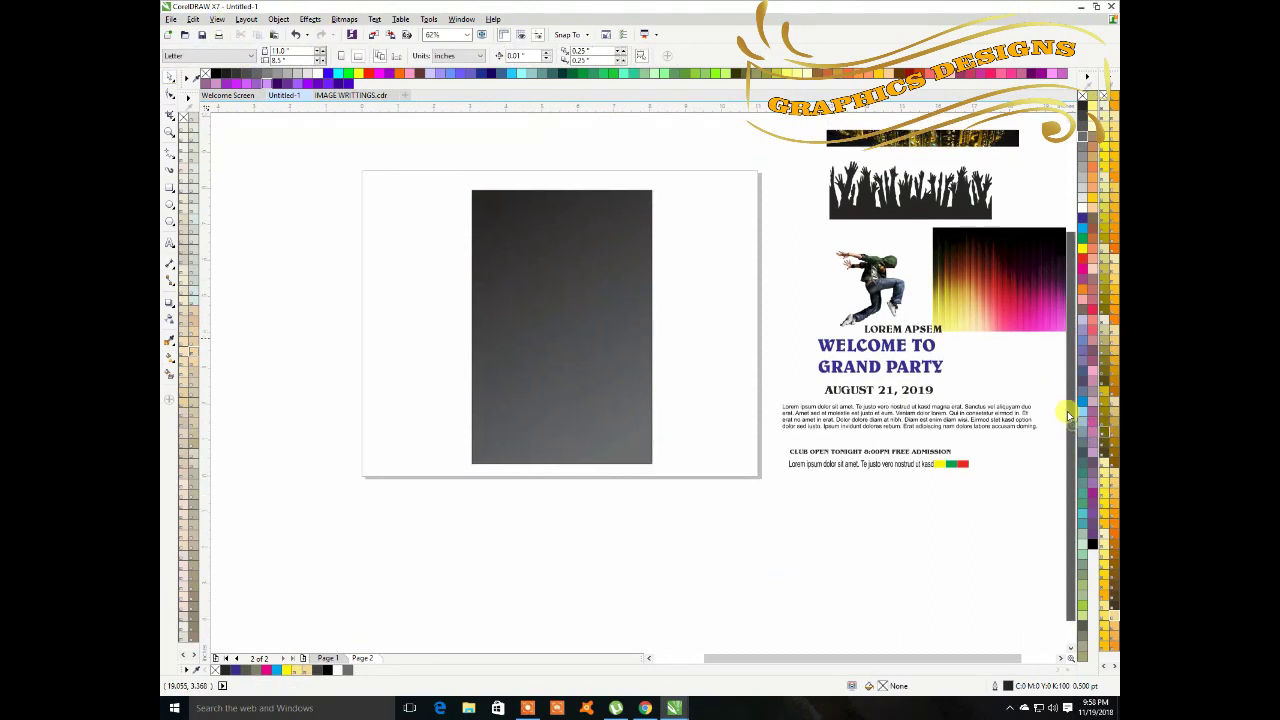
{"action": "left_click_drag", "start_coordinate": [975, 374], "coordinate": [346, 395]}
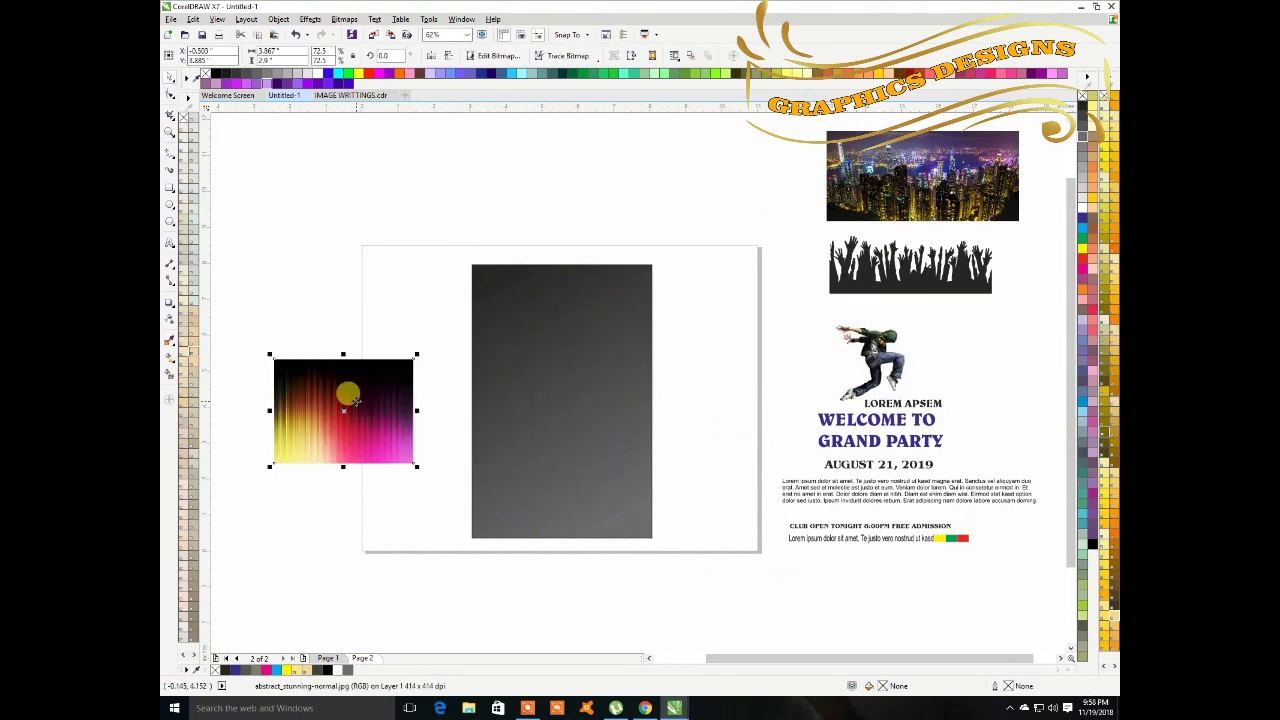
{"action": "right_click", "coordinate": [350, 400]}
{"action": "left_click", "coordinate": [386, 72]}
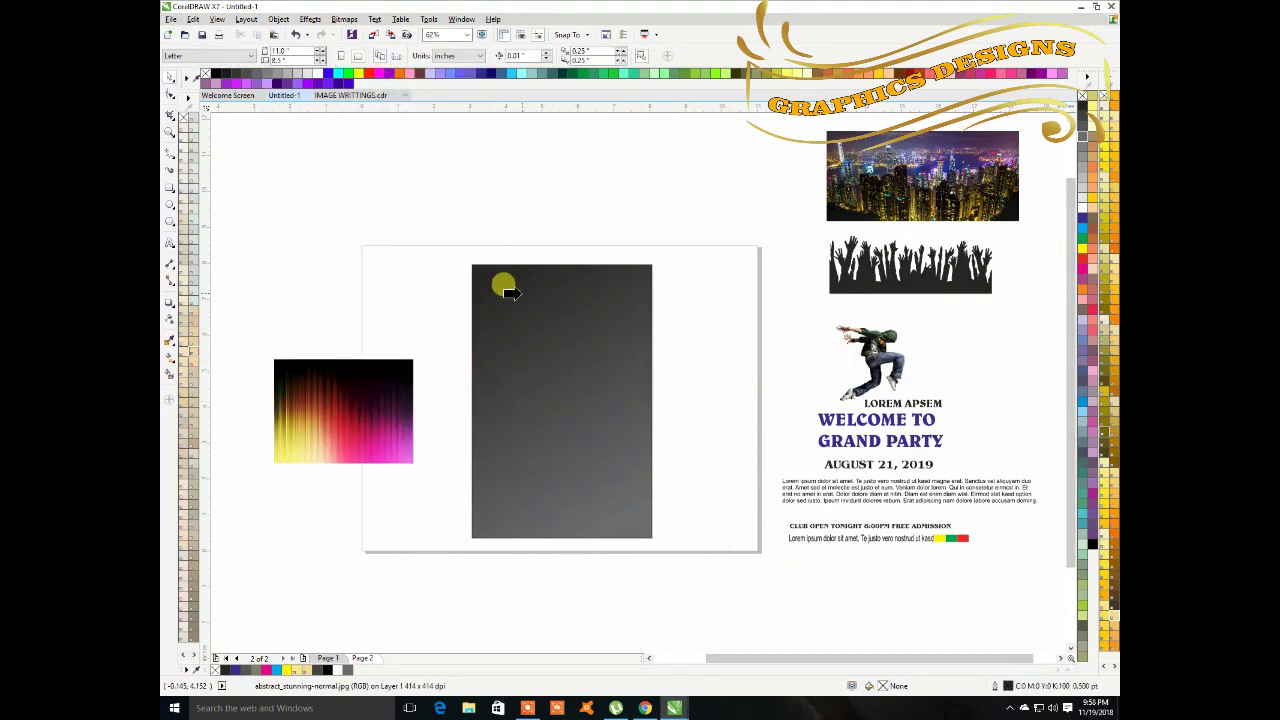
{"action": "left_click", "coordinate": [500, 312]}
Edit the PowerClip contents, enlarging the abstract image to the frame's 5-inch width and aligning it with the top edge, and finish editing.
{"action": "right_click", "coordinate": [580, 424]}
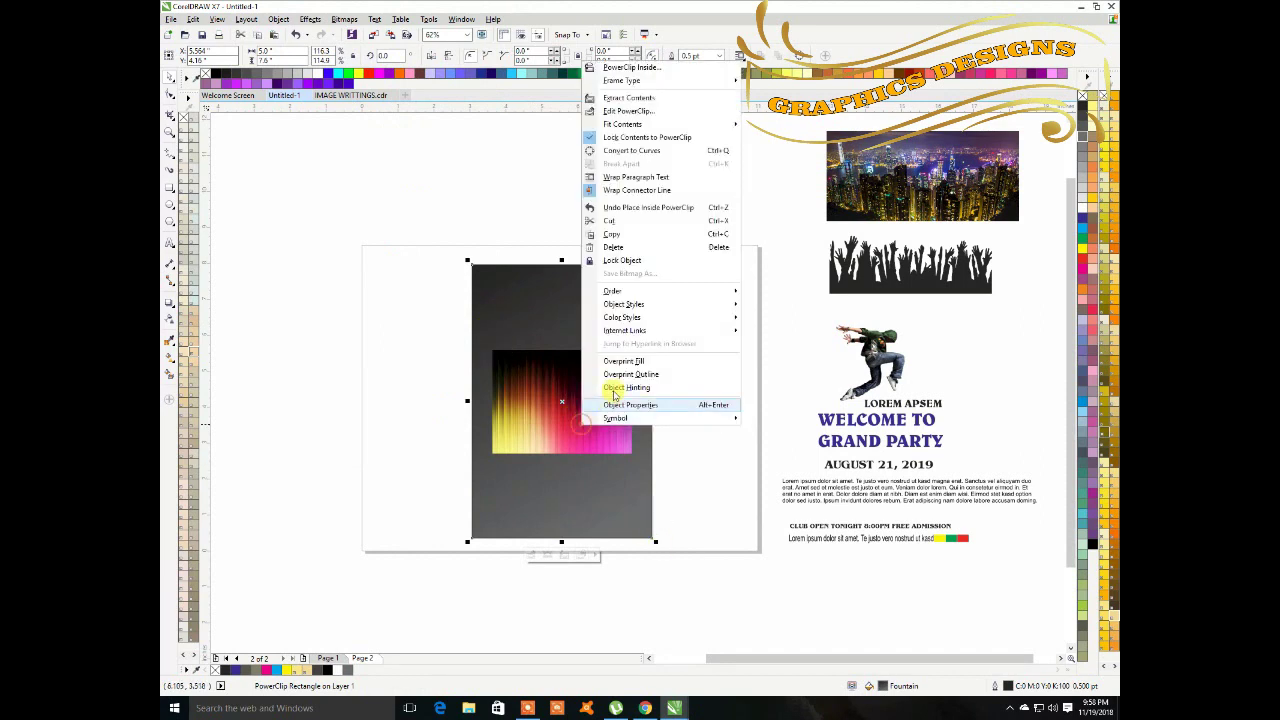
{"action": "left_click", "coordinate": [603, 112]}
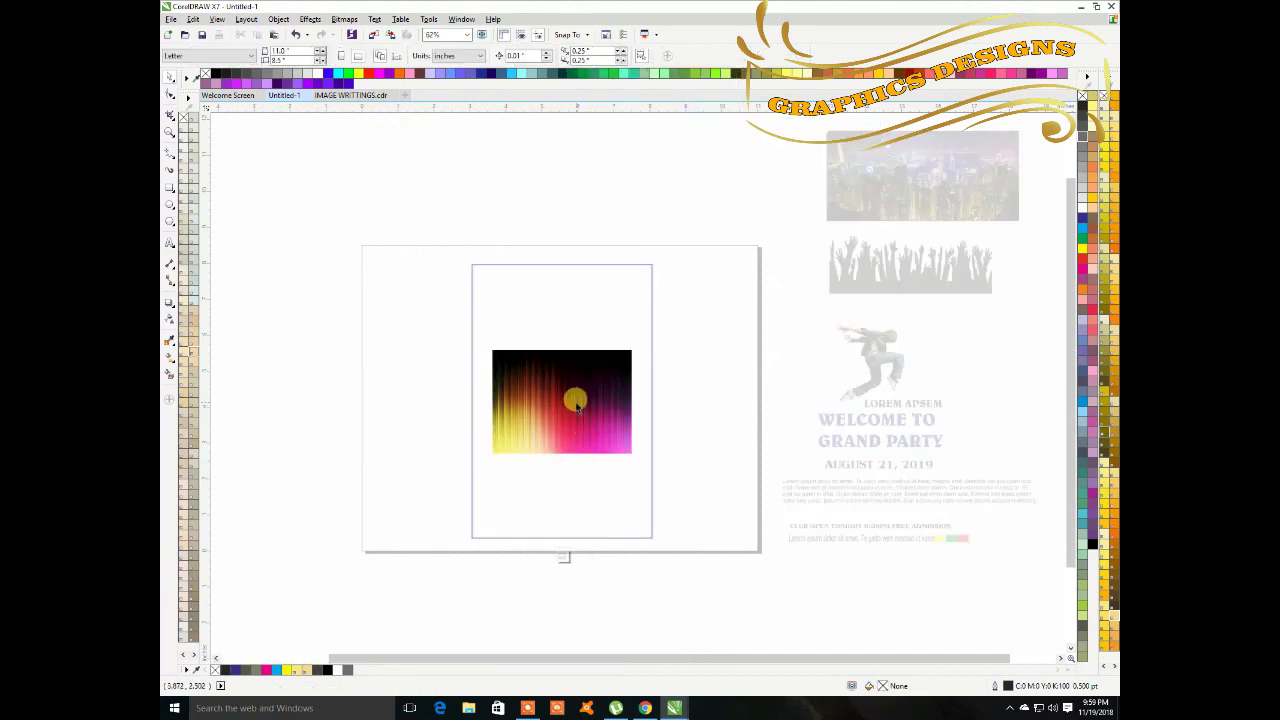
{"action": "left_click_drag", "start_coordinate": [578, 402], "coordinate": [656, 404]}
{"action": "left_click_drag", "start_coordinate": [562, 403], "coordinate": [562, 416]}
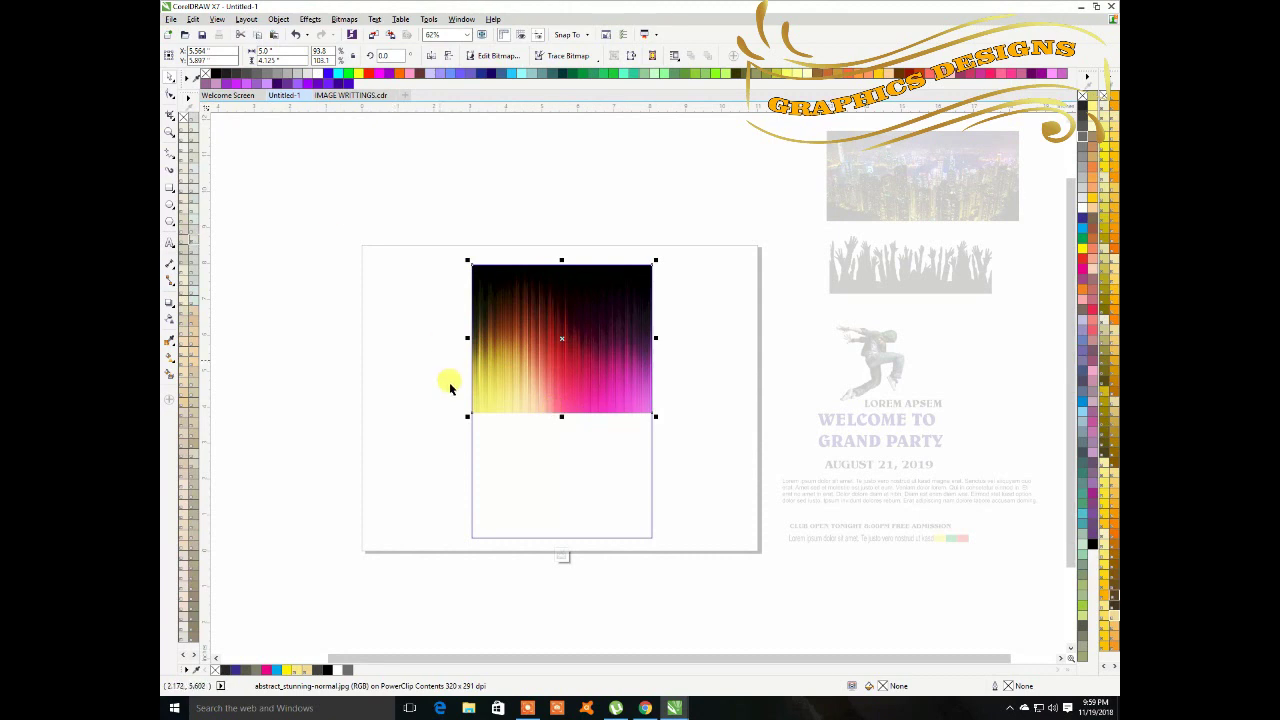
{"action": "left_click", "coordinate": [595, 554]}
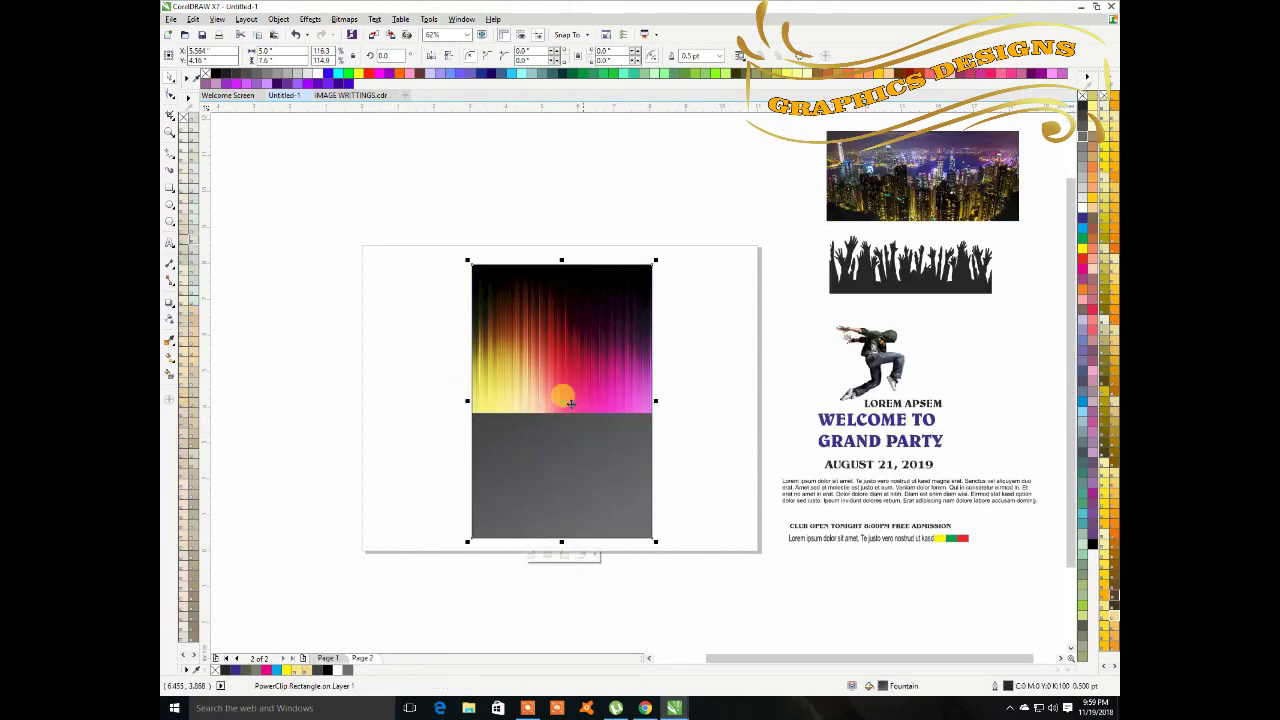
Move the crowd silhouette slightly lower among the spare elements and bring the jumping dancer image beside the poster.
{"action": "left_click_drag", "start_coordinate": [924, 282], "coordinate": [945, 315]}
{"action": "left_click", "coordinate": [874, 346]}
{"action": "left_click_drag", "start_coordinate": [874, 346], "coordinate": [745, 350]}
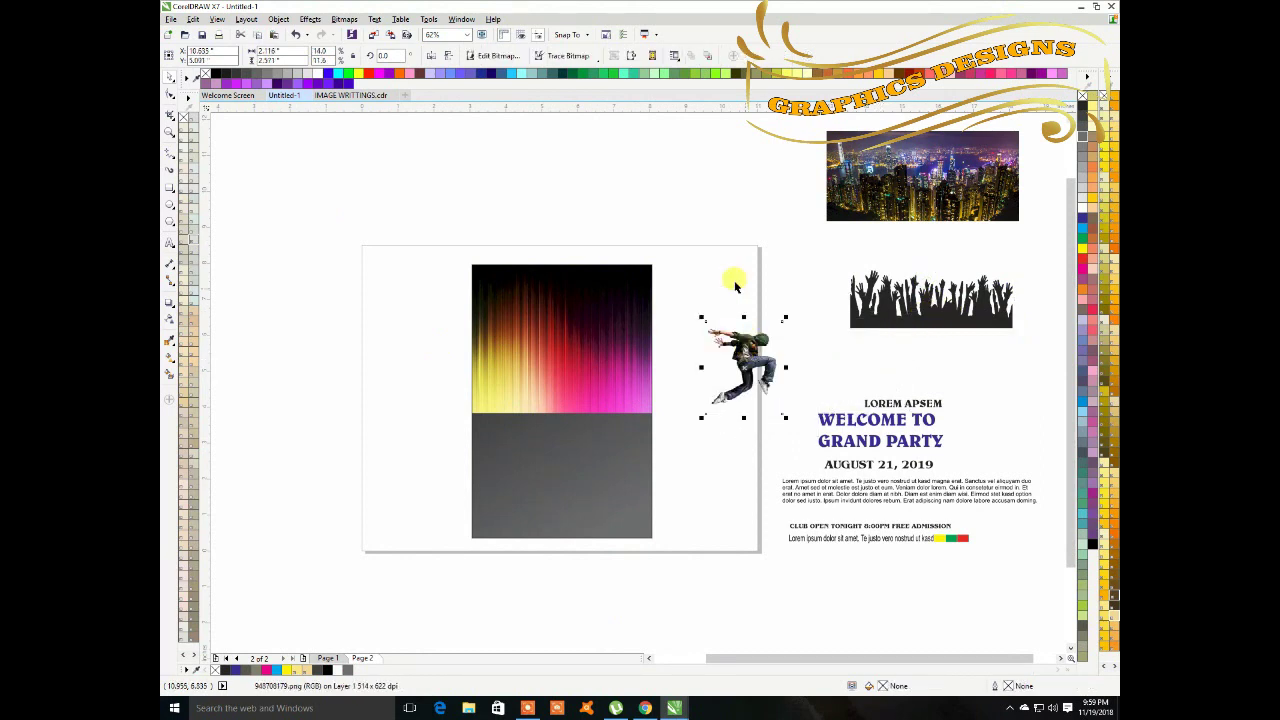
Place the WELCOME TO GRAND PARTY title centred near the top of the poster.
{"action": "left_click_drag", "start_coordinate": [888, 428], "coordinate": [572, 290]}
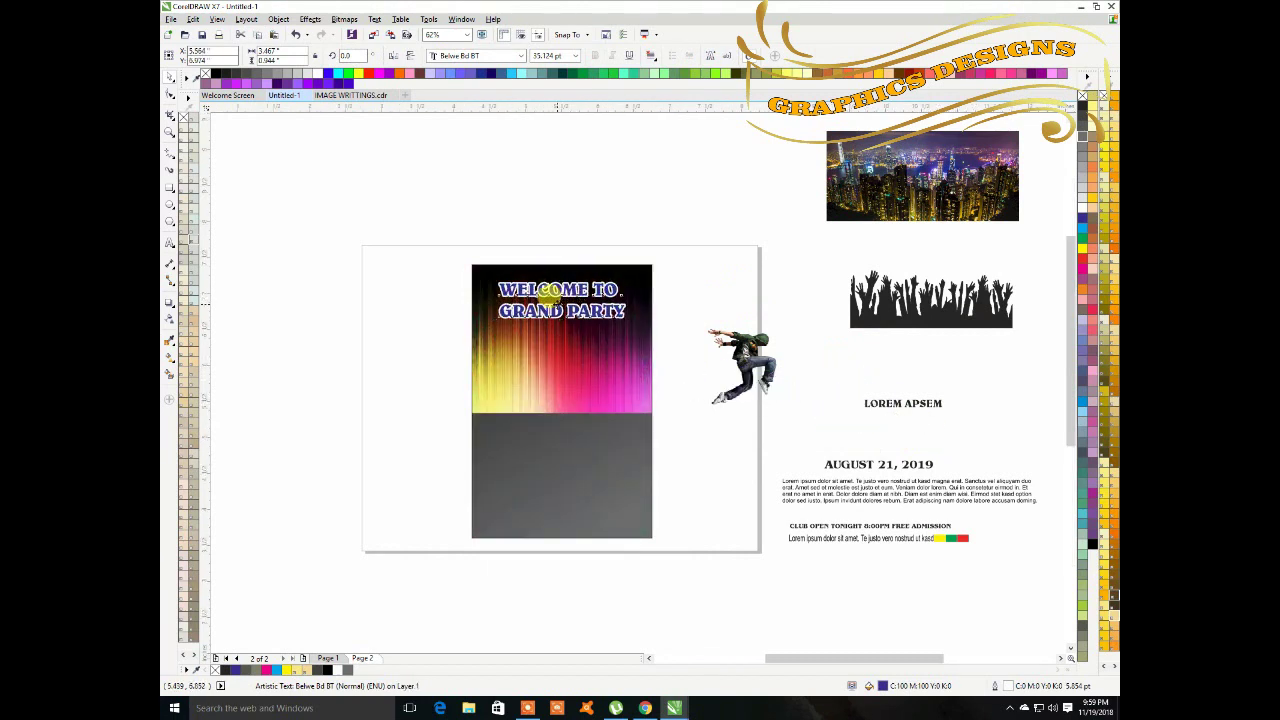
{"action": "scroll", "coordinate": [555, 296], "scroll_direction": "up", "scroll_amount": 2}
{"action": "left_click_drag", "start_coordinate": [570, 273], "coordinate": [573, 268]}
Place the jumping dancer image on the poster under the title and enlarge it slightly.
{"action": "left_click", "coordinate": [829, 386]}
{"action": "left_click", "coordinate": [927, 405]}
{"action": "left_click_drag", "start_coordinate": [928, 410], "coordinate": [560, 405]}
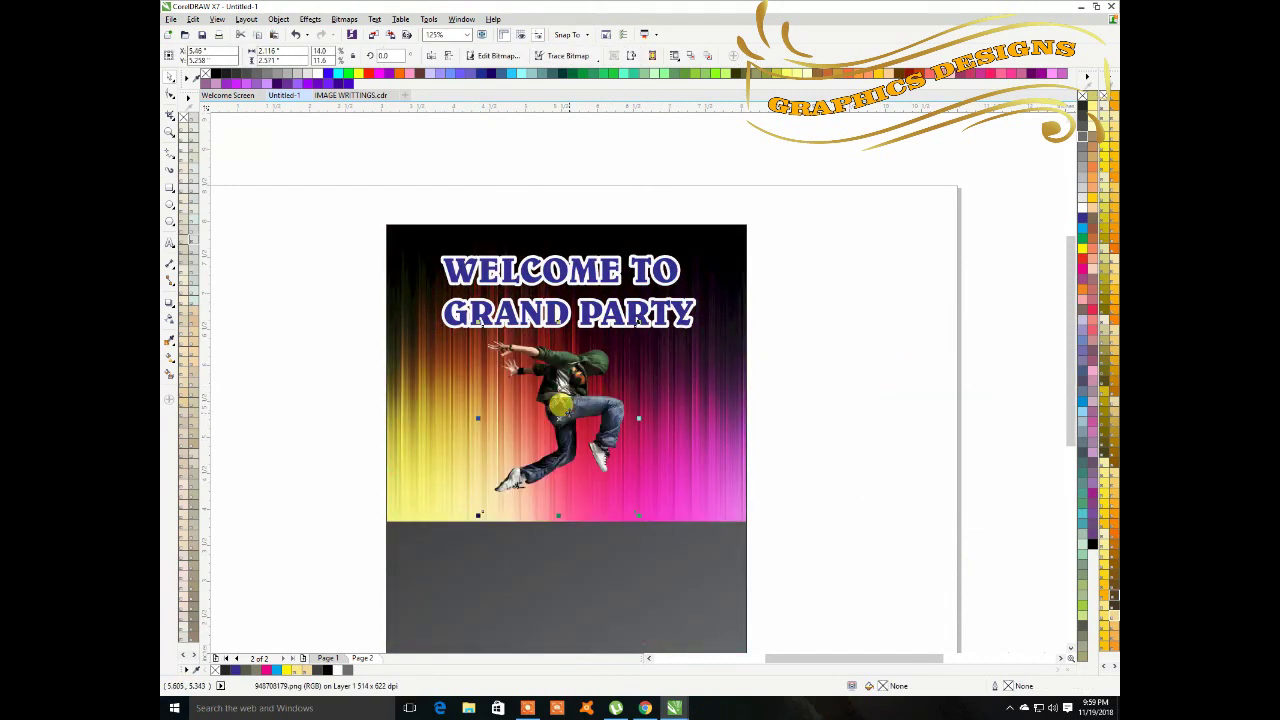
{"action": "left_click", "coordinate": [653, 516]}
{"action": "left_click_drag", "start_coordinate": [637, 512], "coordinate": [643, 518]}
{"action": "left_click", "coordinate": [978, 467]}
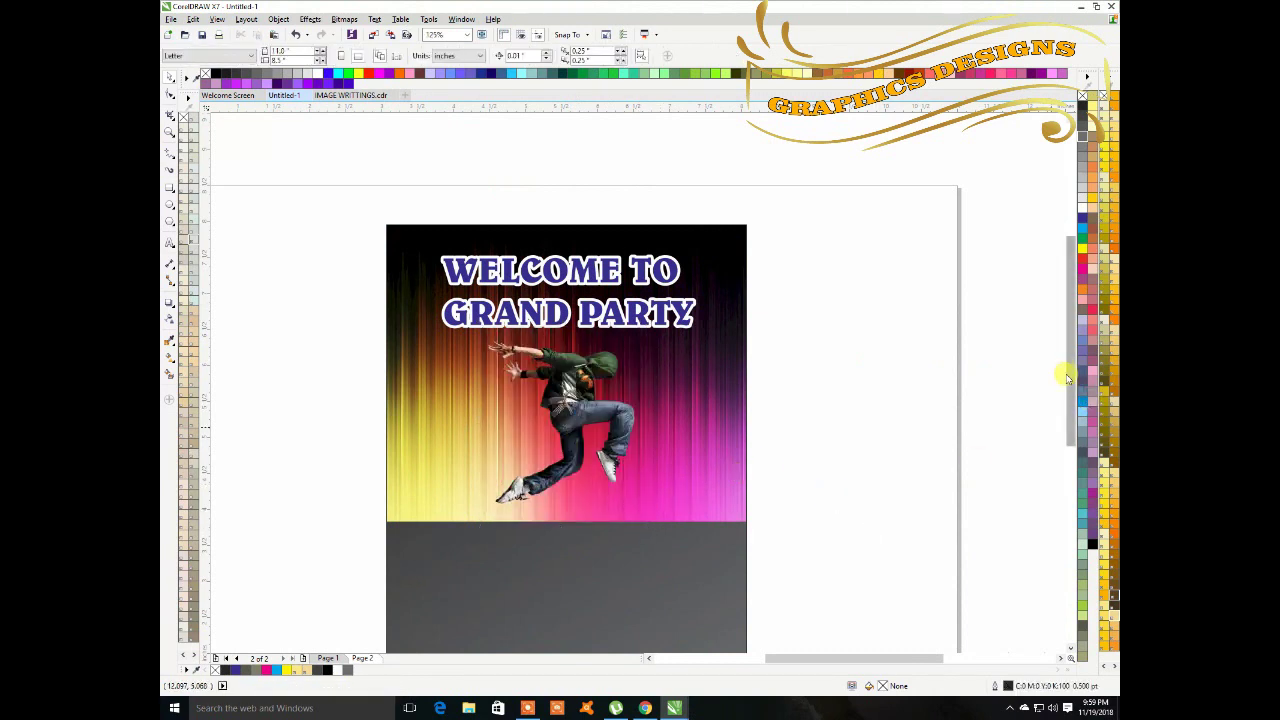
Place the crowd silhouette across the poster over the abstract image's lower edge, sized about 4.99 by 1.45 inches.
{"action": "left_click_drag", "start_coordinate": [1070, 372], "coordinate": [1070, 418]}
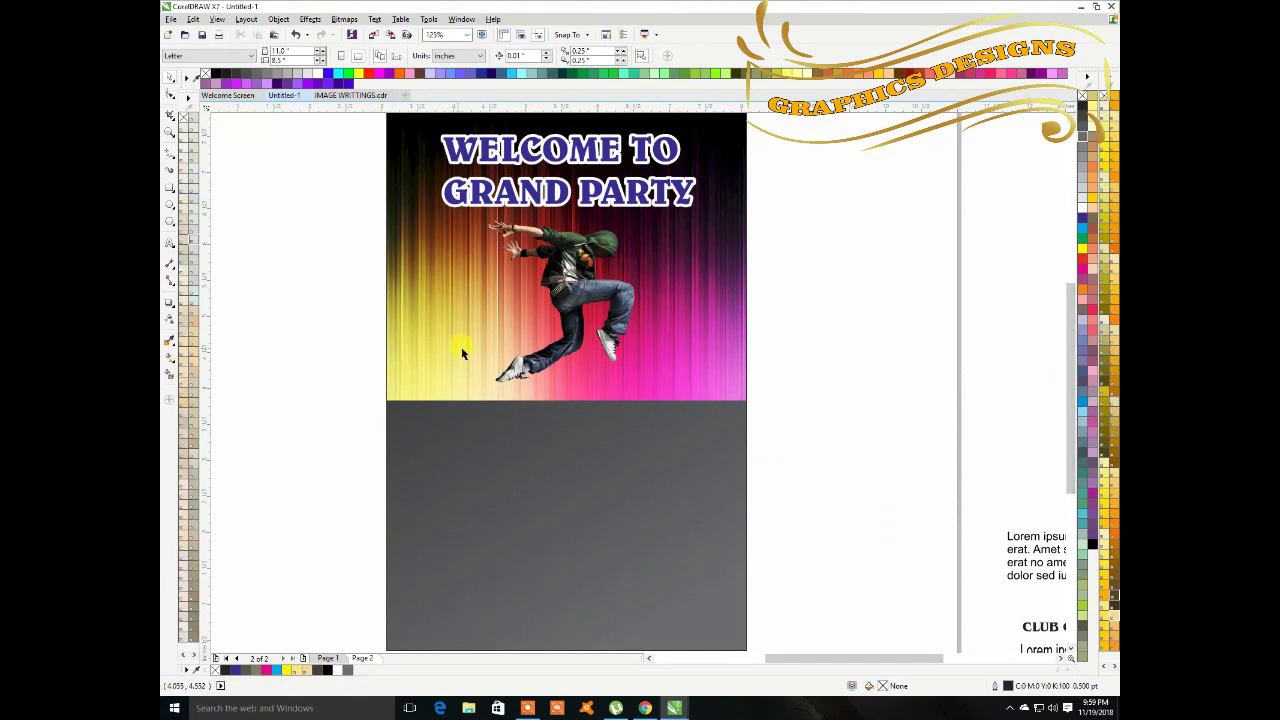
{"action": "scroll", "coordinate": [486, 352], "scroll_direction": "down", "scroll_amount": 2}
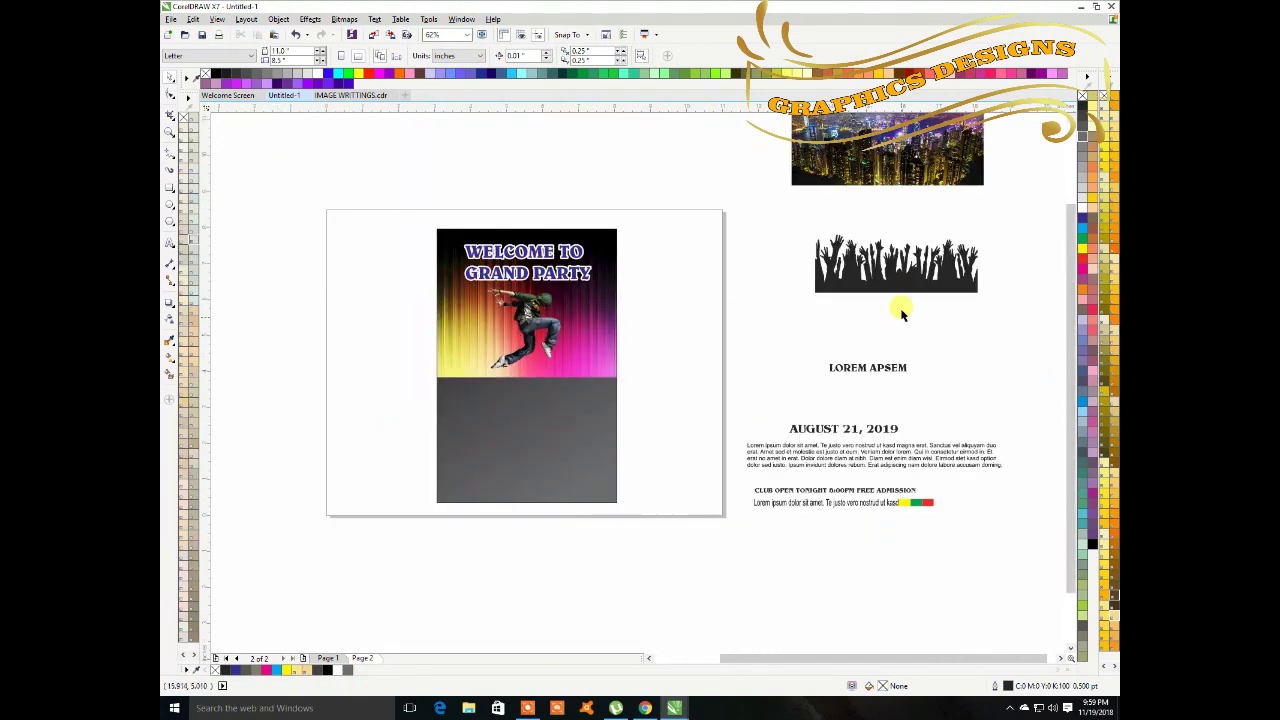
{"action": "left_click_drag", "start_coordinate": [900, 271], "coordinate": [620, 367]}
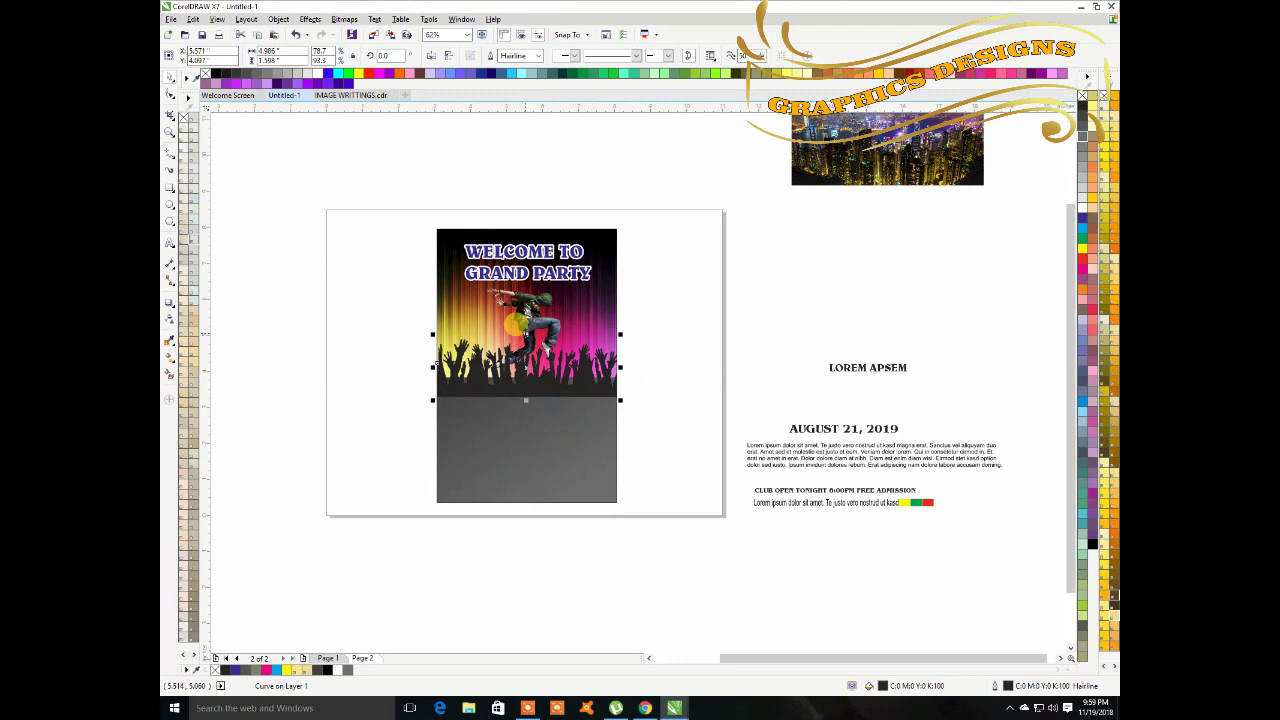
{"action": "left_click", "coordinate": [512, 342]}
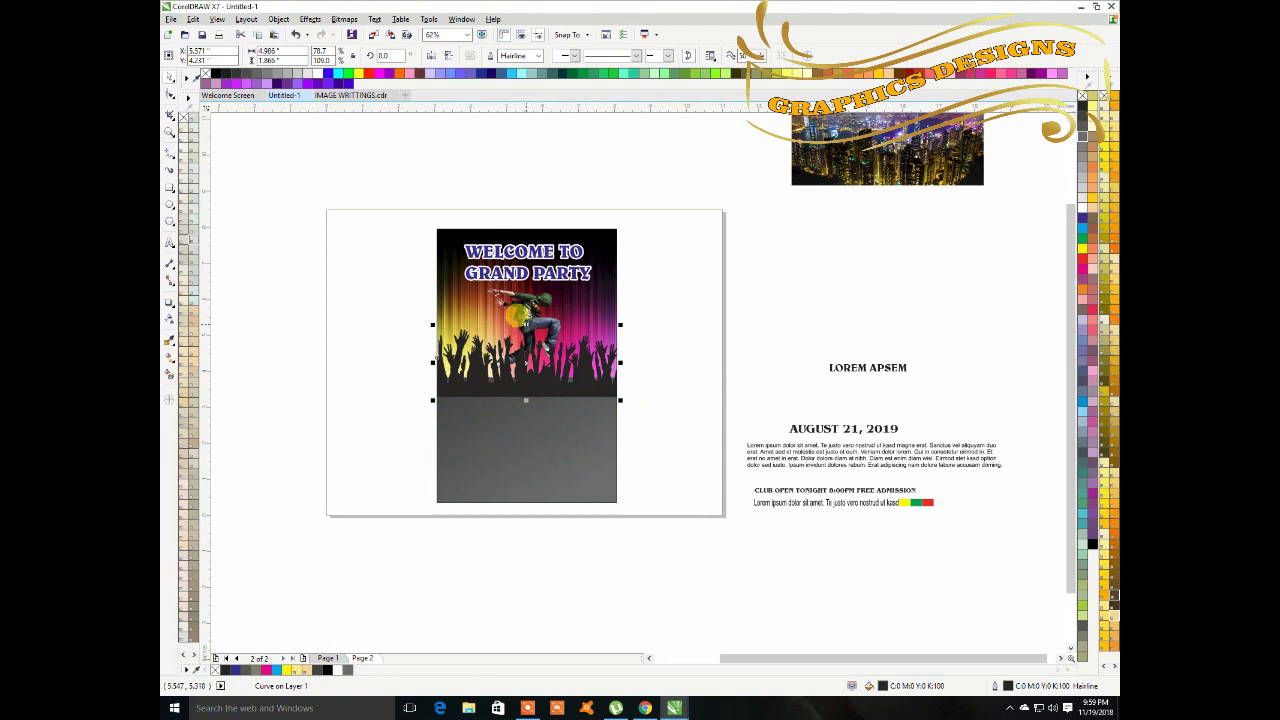
{"action": "left_click", "coordinate": [516, 345]}
{"action": "scroll", "coordinate": [519, 375], "scroll_direction": "up", "scroll_amount": 2}
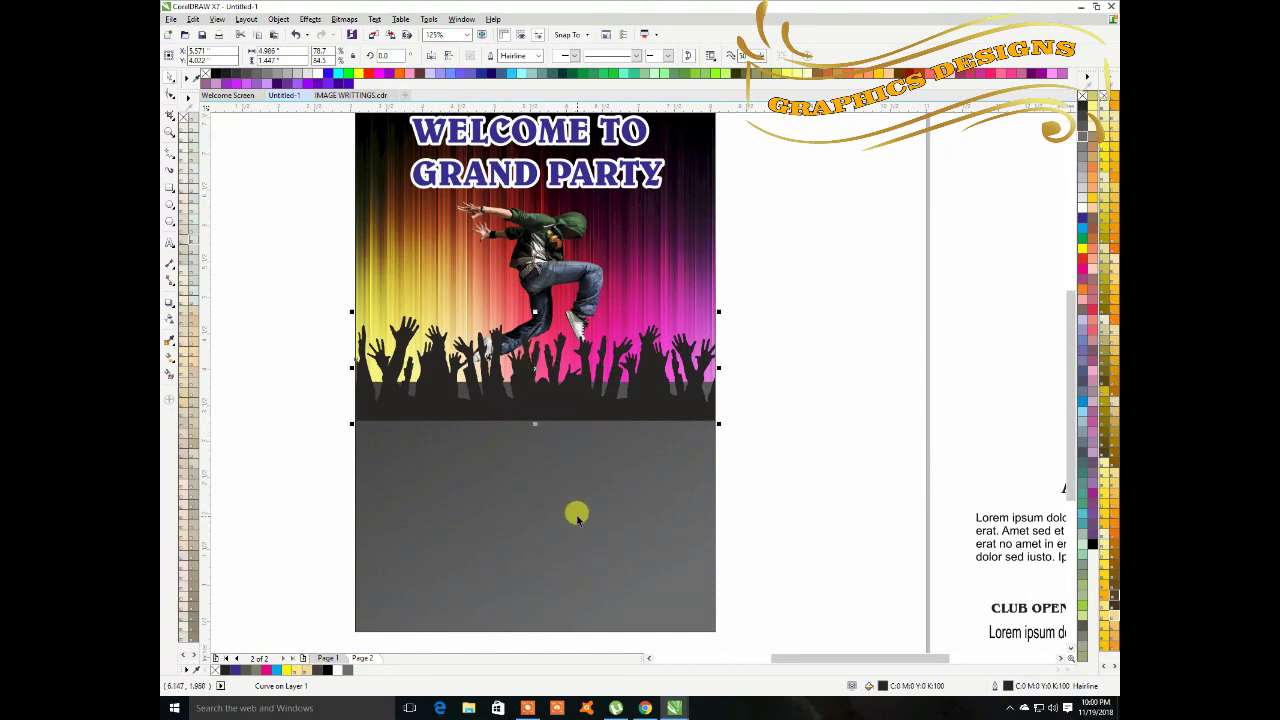
Edit the PowerClip contents, lowering the abstract image and stretching it to the frame's top edge, about 4.48 inches high, and finish editing.
{"action": "scroll", "coordinate": [574, 514], "scroll_direction": "down", "scroll_amount": 2}
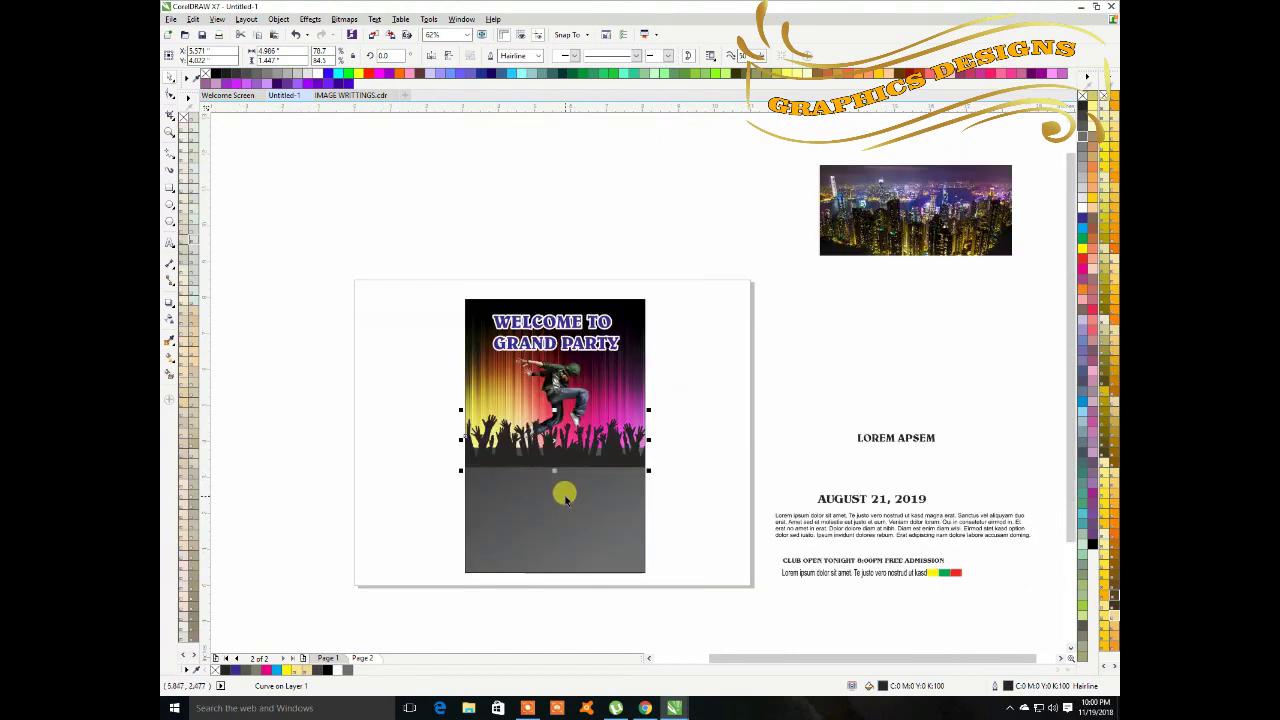
{"action": "right_click", "coordinate": [566, 500]}
{"action": "left_click", "coordinate": [593, 194]}
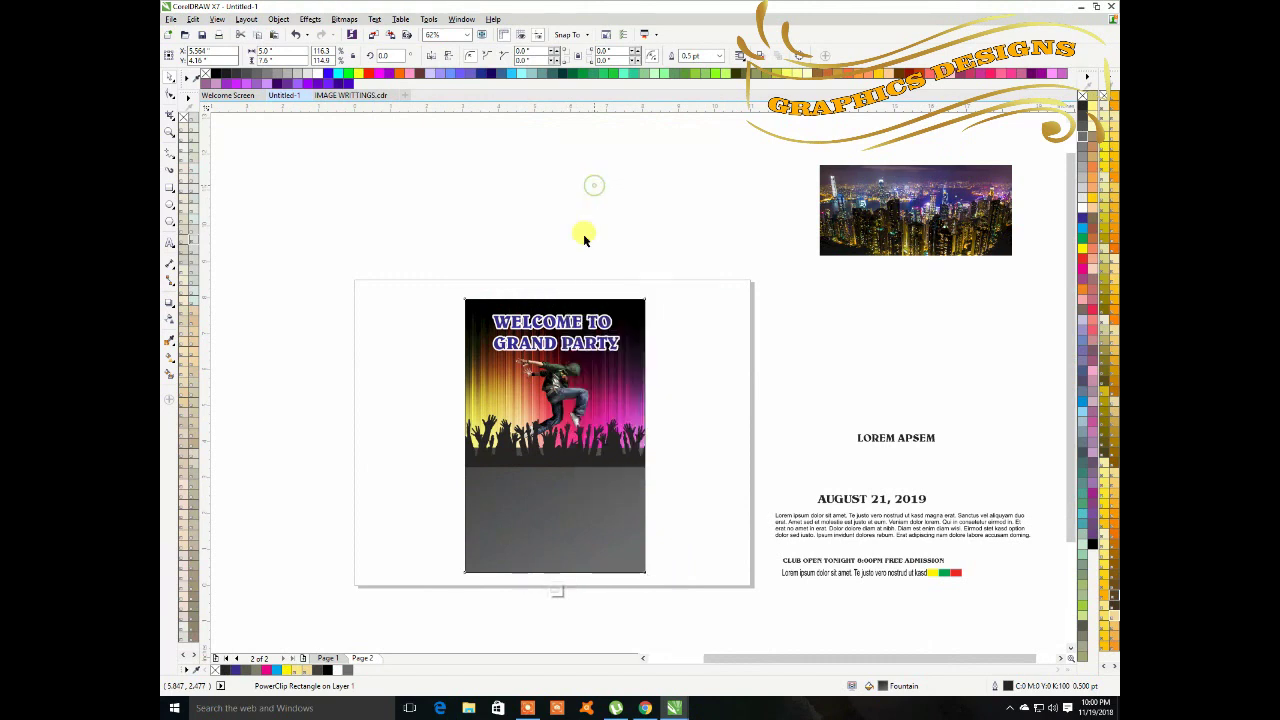
{"action": "left_click", "coordinate": [549, 453]}
{"action": "left_click_drag", "start_coordinate": [554, 449], "coordinate": [553, 461]}
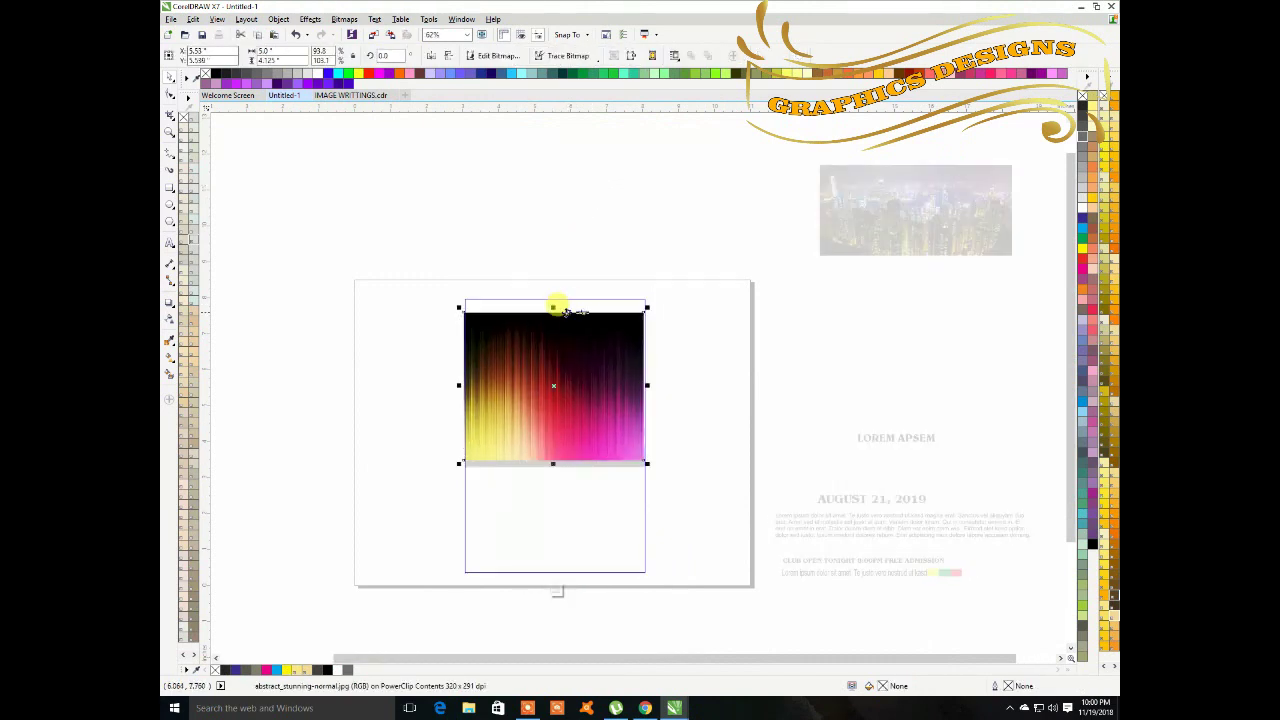
{"action": "left_click_drag", "start_coordinate": [553, 305], "coordinate": [553, 293]}
{"action": "left_click_drag", "start_coordinate": [552, 463], "coordinate": [552, 464]}
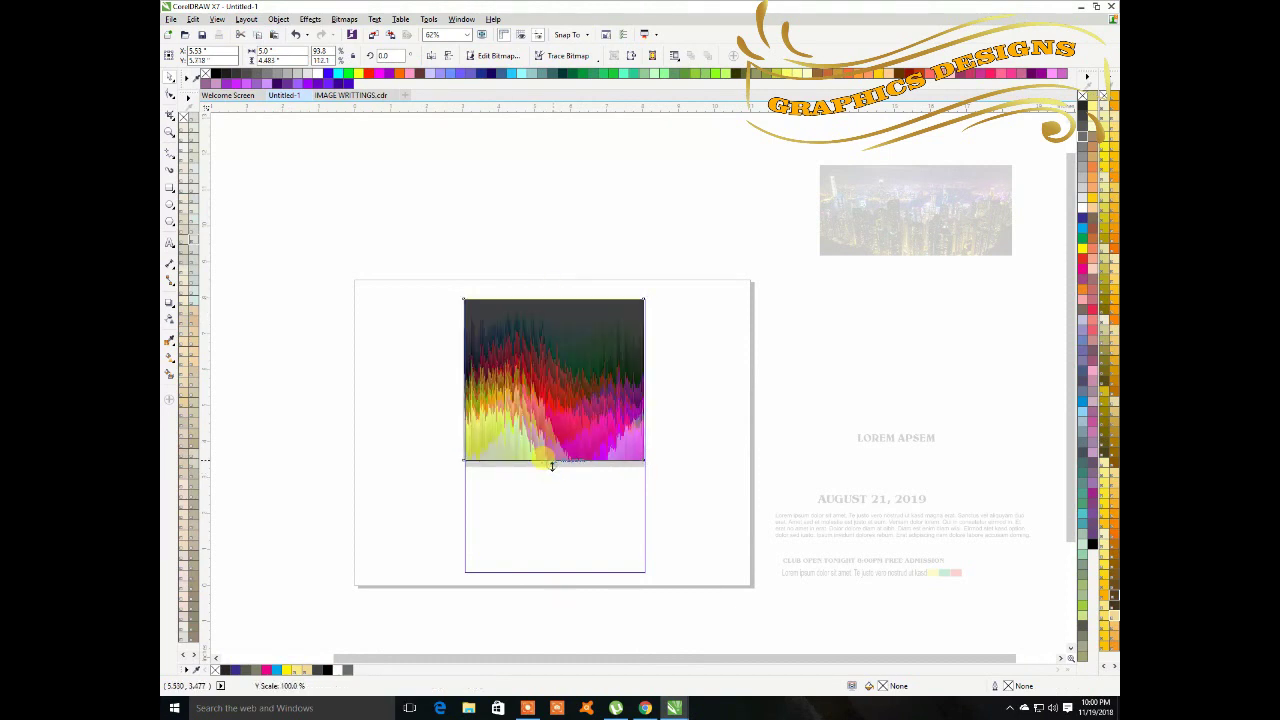
{"action": "left_click", "coordinate": [555, 591]}
{"action": "left_click", "coordinate": [357, 400]}
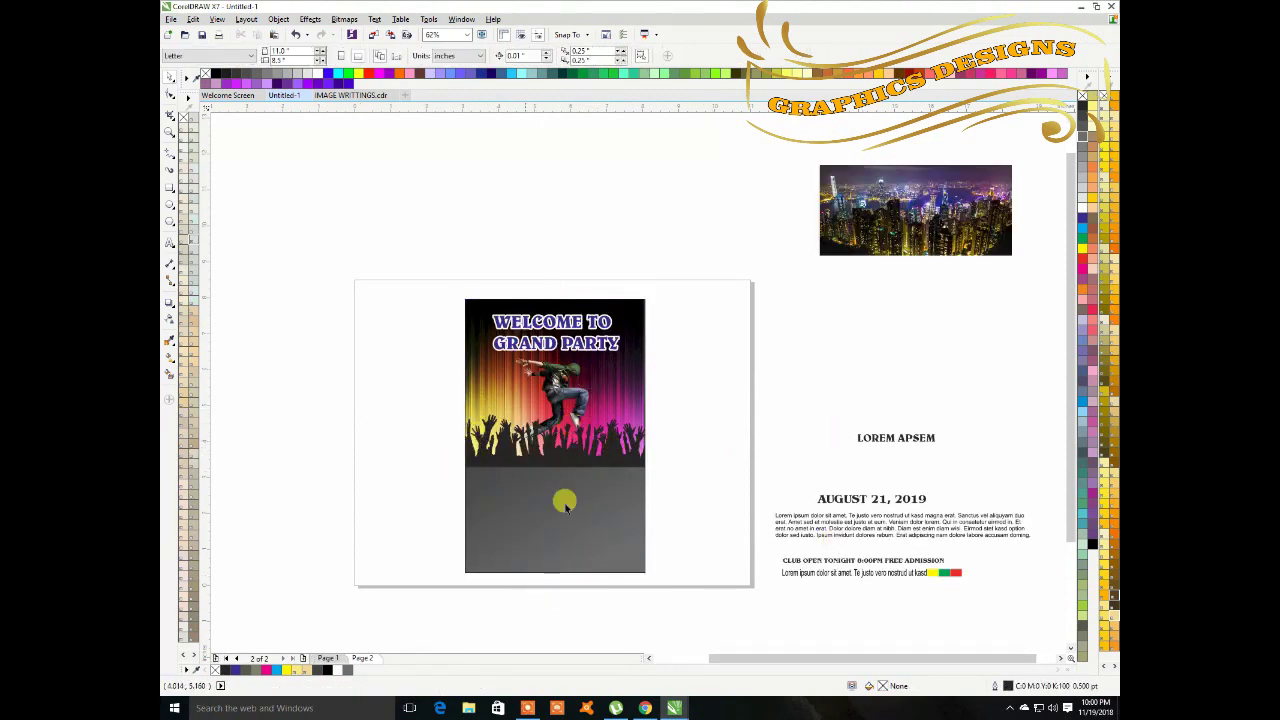
Move the city skyline photo down and closer to the page's upper right edge.
{"action": "left_click", "coordinate": [880, 222]}
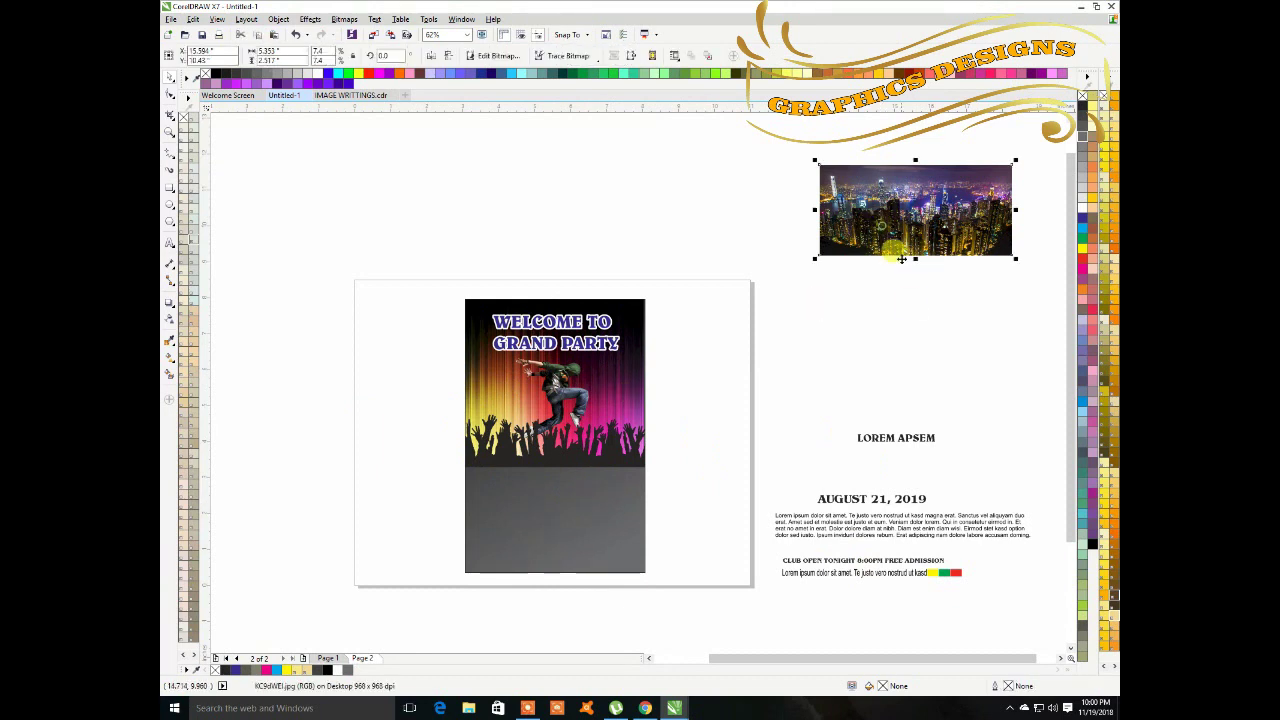
{"action": "left_click_drag", "start_coordinate": [923, 200], "coordinate": [873, 292]}
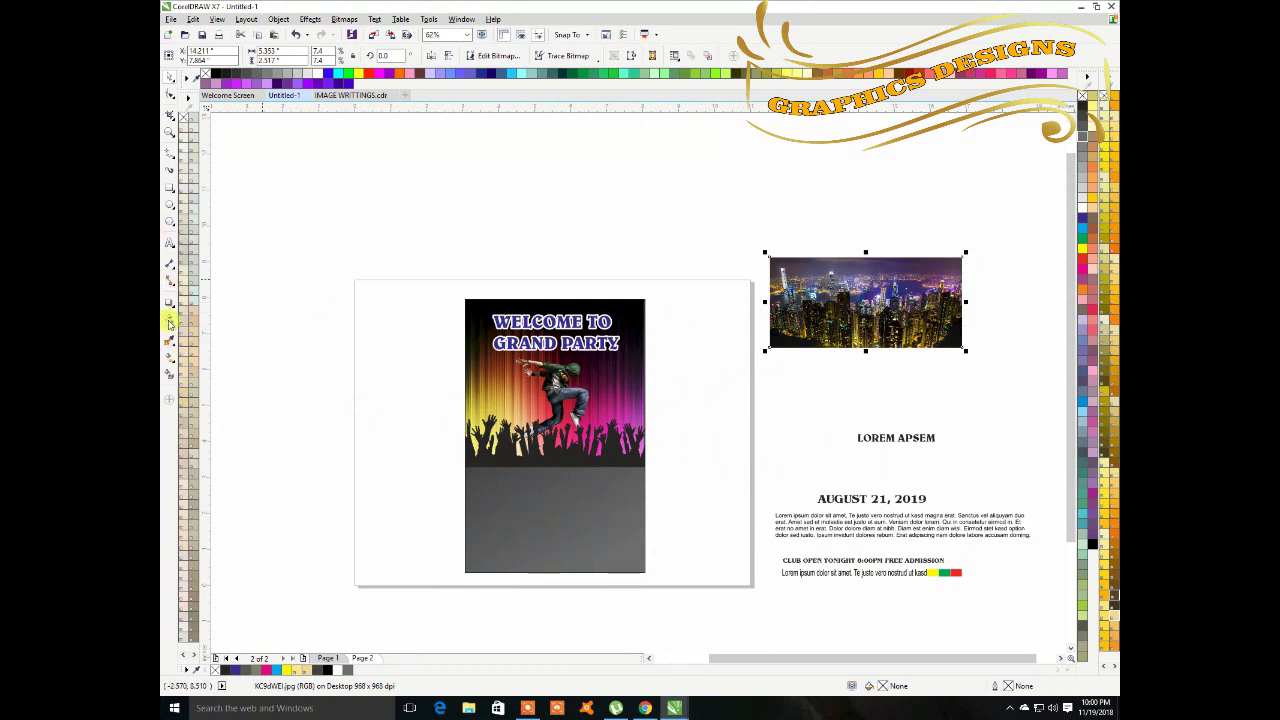
Start an image import and browse to the WALLPAPER,SCENRES folder in VOLUME (E) on Local Disk (D:).
{"action": "left_click", "coordinate": [171, 19]}
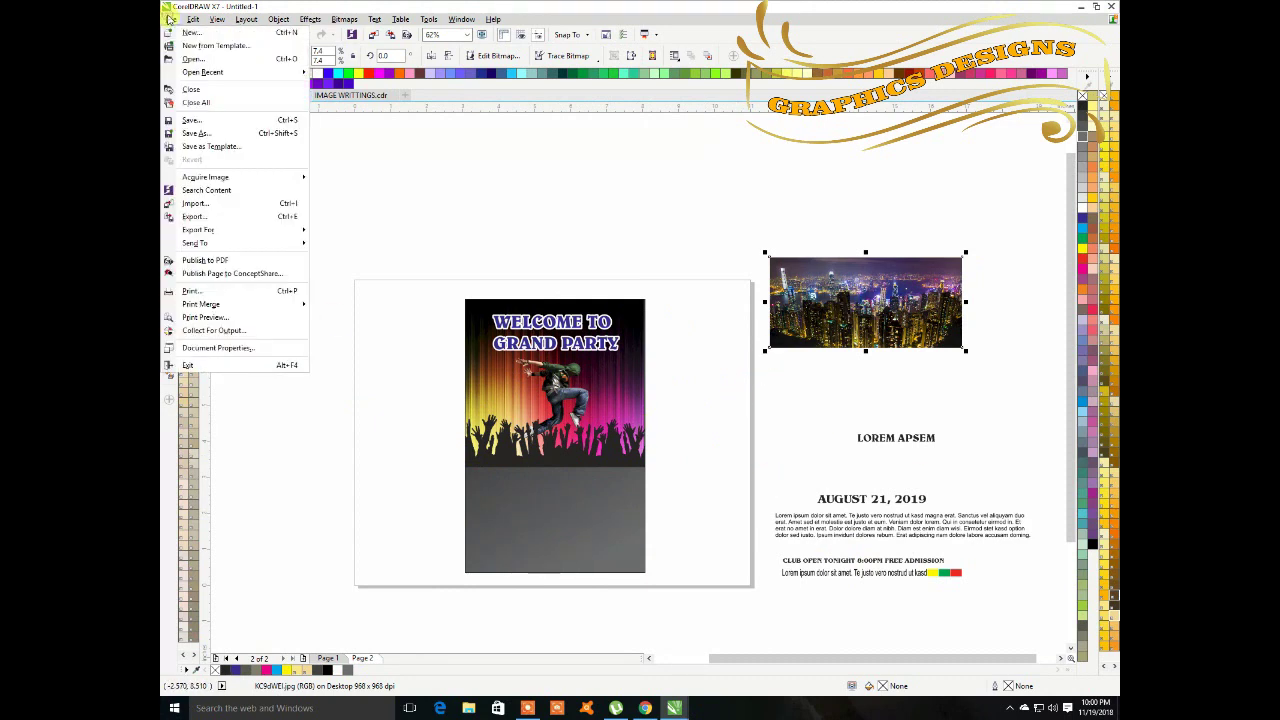
{"action": "left_click", "coordinate": [194, 204]}
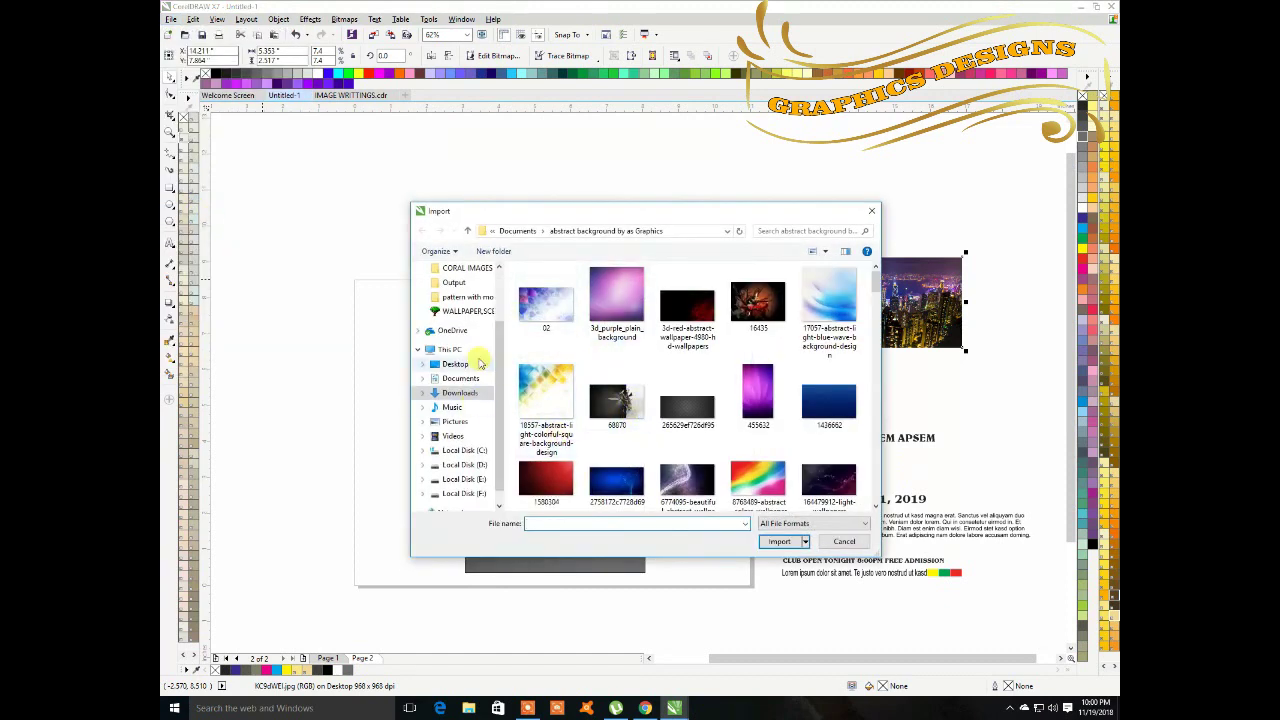
{"action": "left_click", "coordinate": [519, 231]}
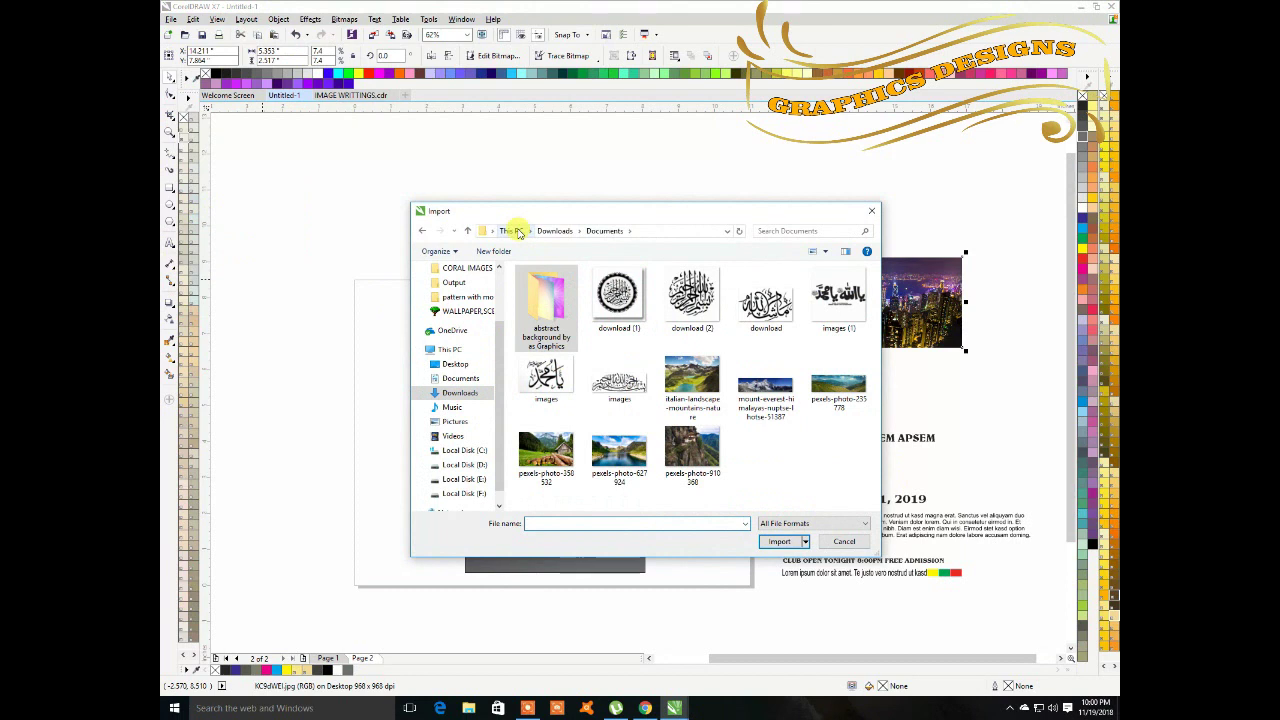
{"action": "left_click", "coordinate": [553, 234]}
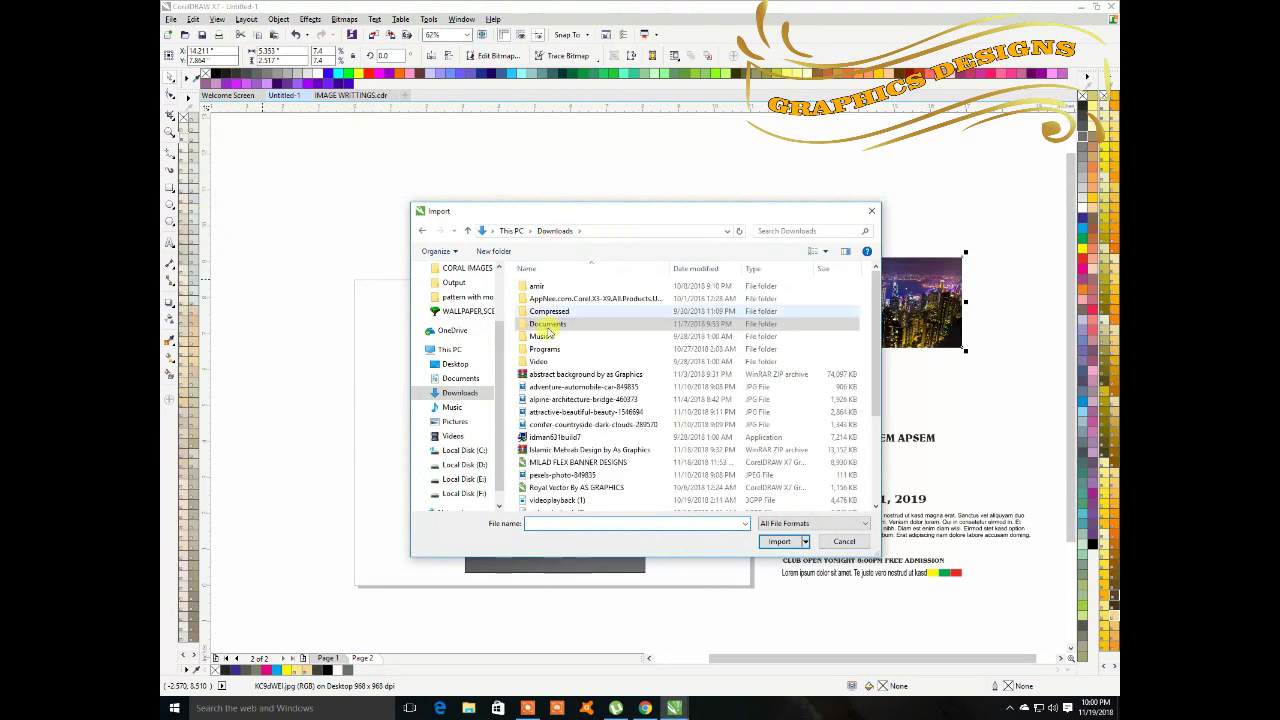
{"action": "left_click", "coordinate": [465, 465]}
{"action": "double_click", "coordinate": [563, 323]}
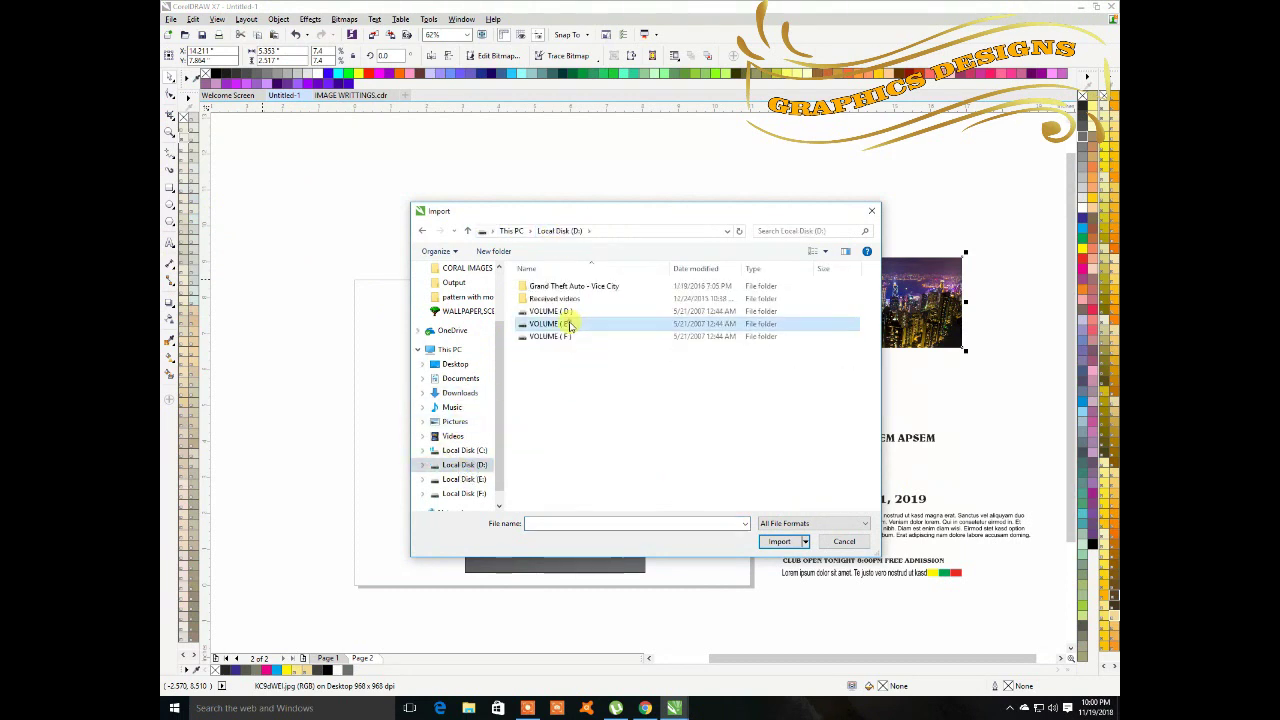
{"action": "double_click", "coordinate": [576, 440]}
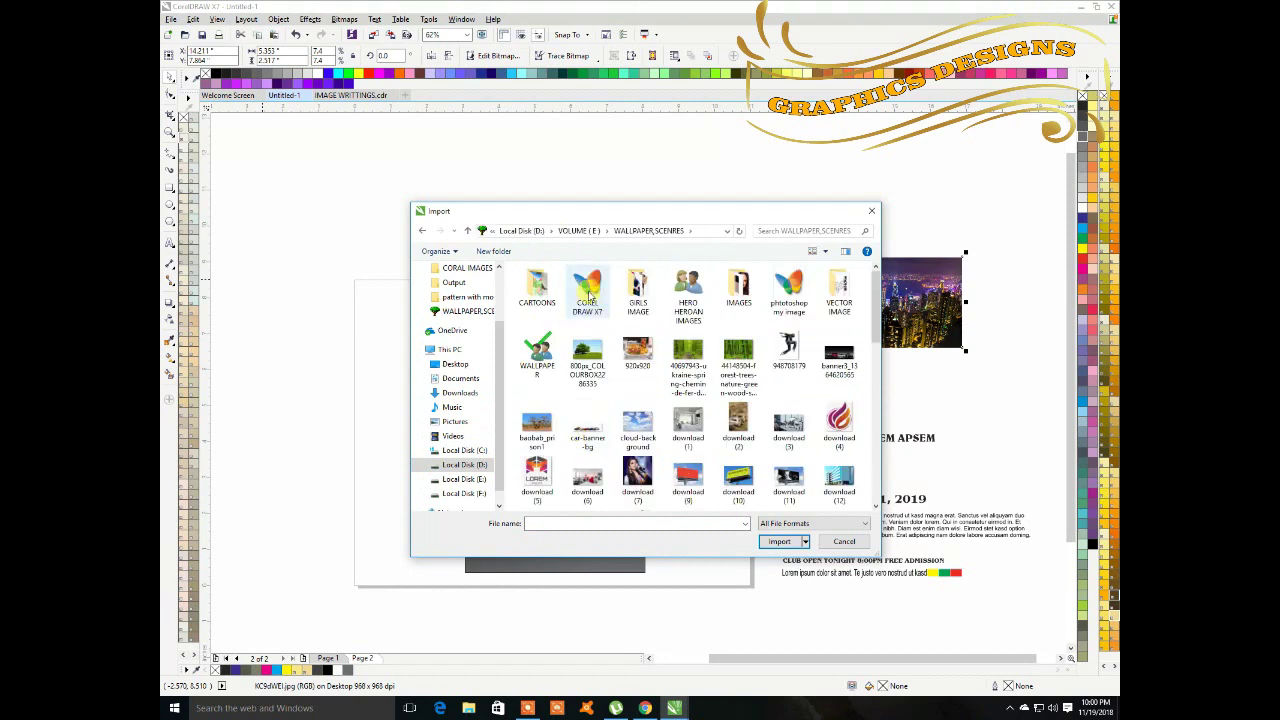
Import download (7), images (9) and images (10) together and place the three singer photos around the upper right of the poster.
{"action": "scroll", "coordinate": [637, 420], "scroll_direction": "down", "scroll_amount": 3}
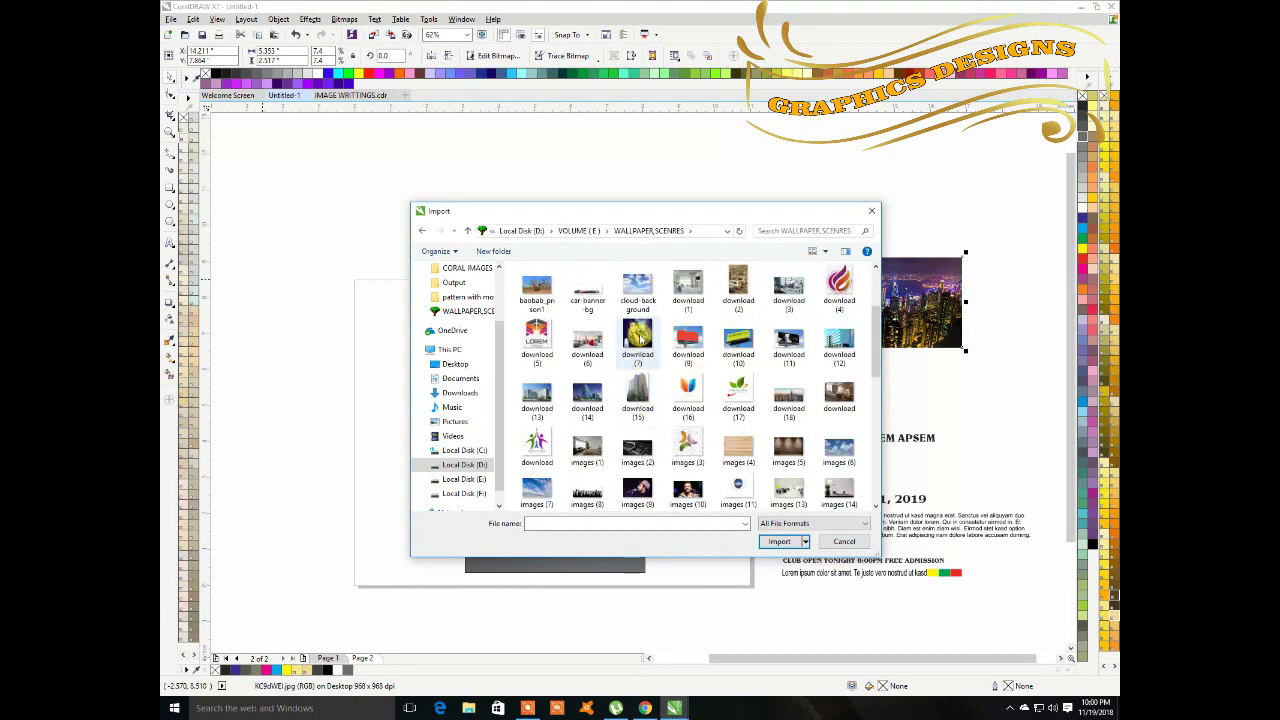
{"action": "left_click", "coordinate": [637, 340]}
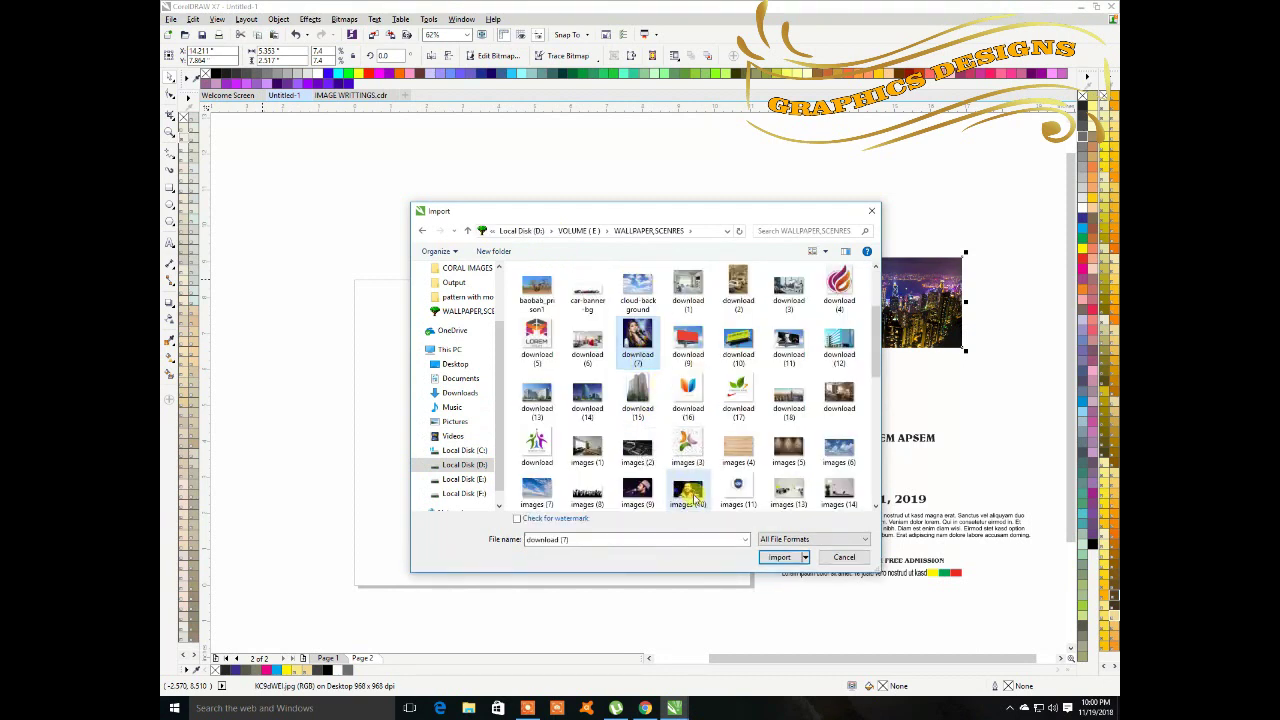
{"action": "left_click", "coordinate": [695, 497], "text": "ctrl"}
{"action": "left_click", "coordinate": [627, 488], "text": "ctrl"}
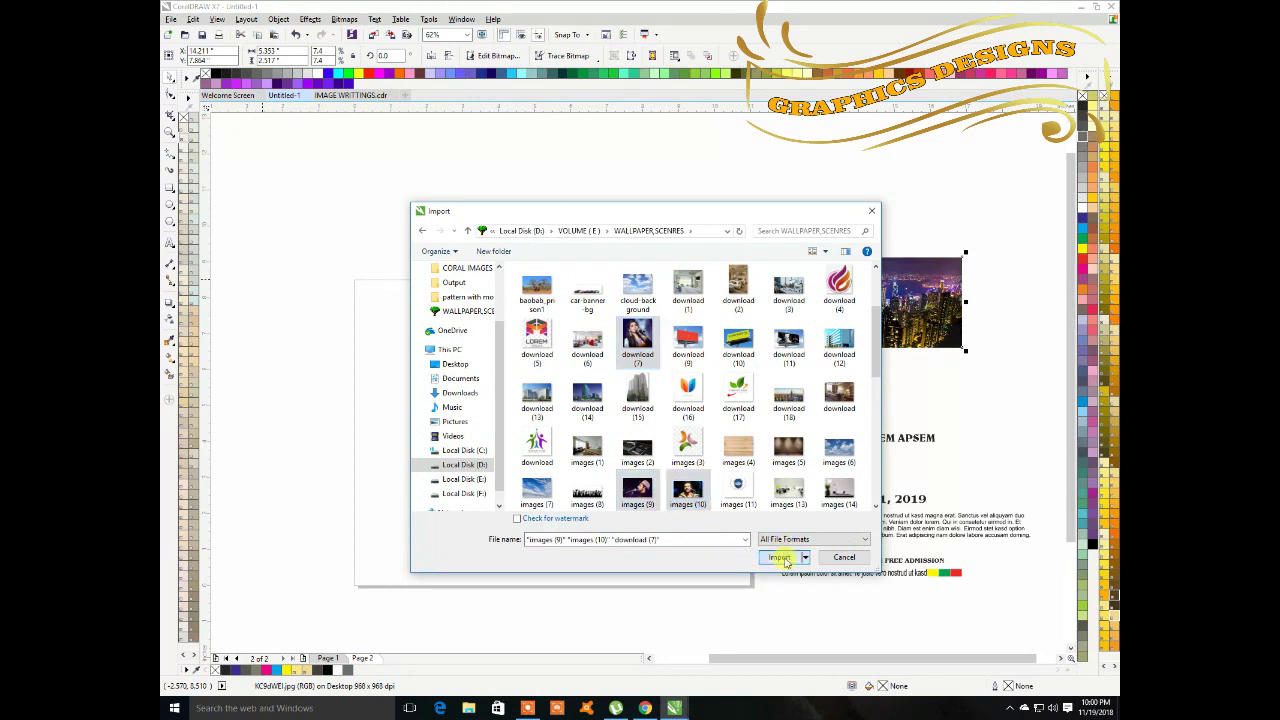
{"action": "left_click", "coordinate": [779, 556]}
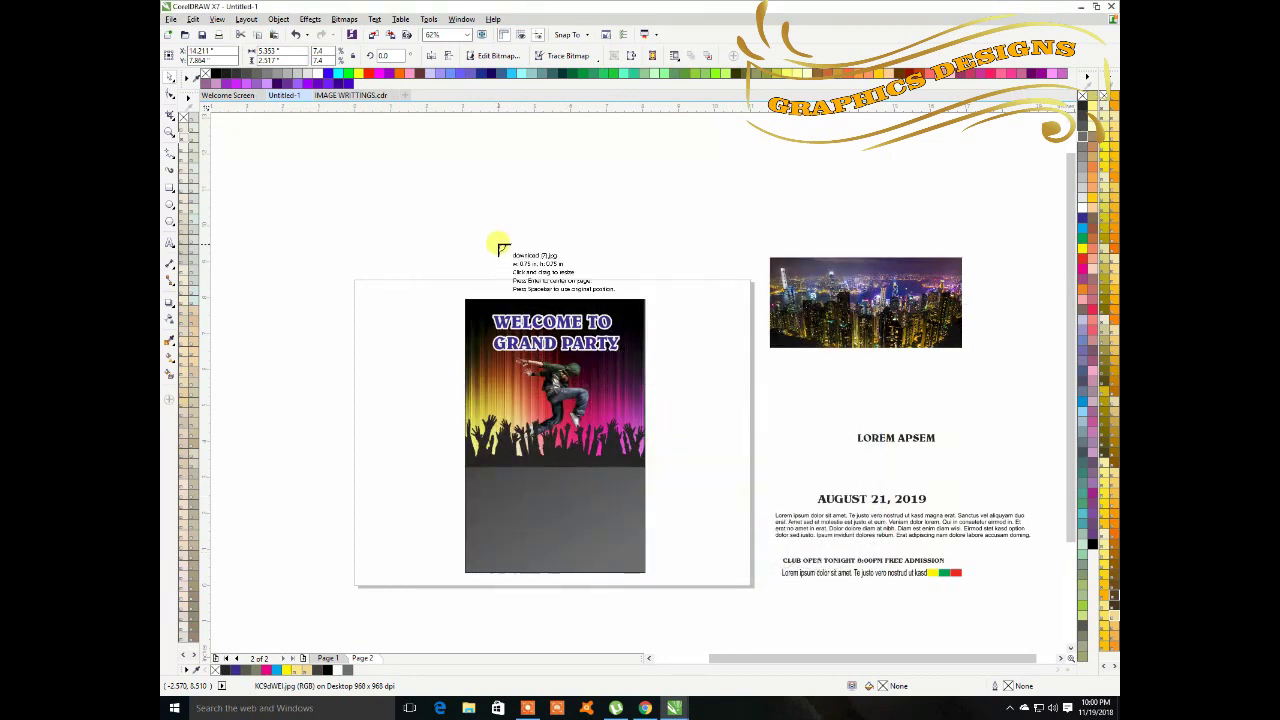
{"action": "left_click", "coordinate": [648, 190]}
{"action": "left_click_drag", "start_coordinate": [697, 316], "coordinate": [775, 445]}
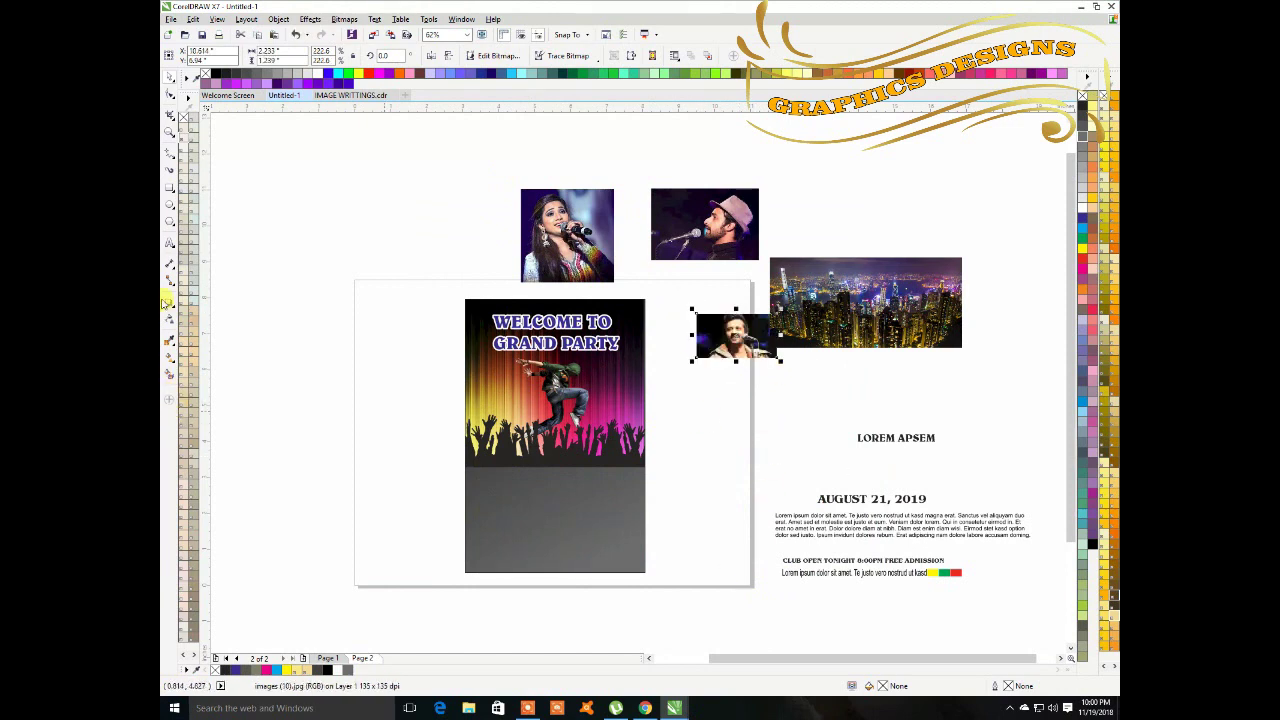
Draw a square of about 1.83 inches left of the poster and duplicate it to make a column of three.
{"action": "left_click", "coordinate": [169, 188]}
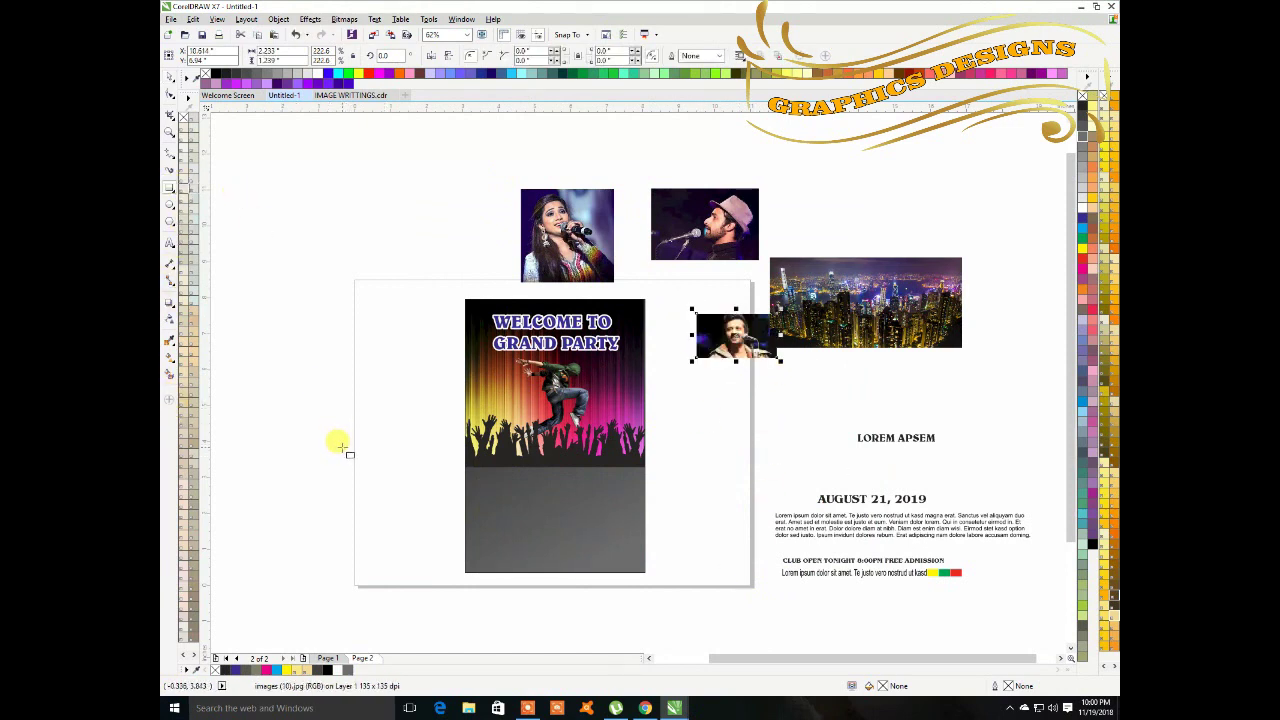
{"action": "left_click_drag", "start_coordinate": [336, 448], "coordinate": [401, 515]}
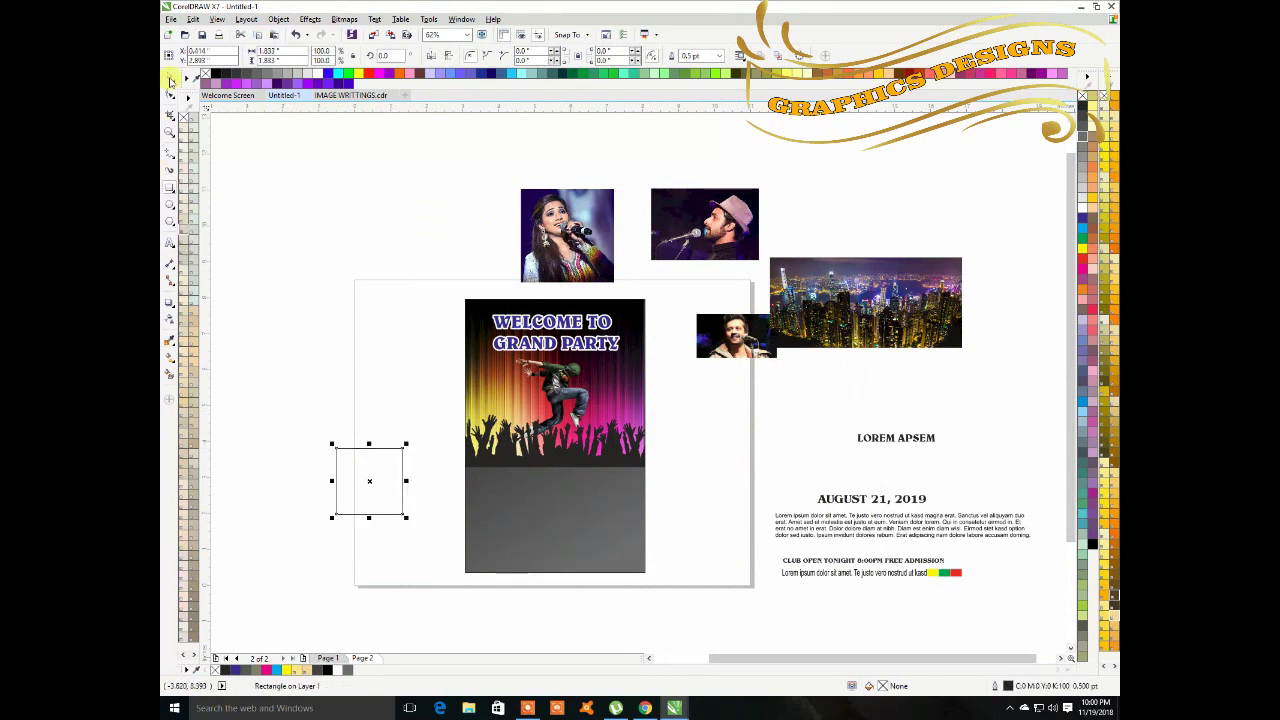
{"action": "left_click_drag", "start_coordinate": [365, 476], "coordinate": [392, 281]}
{"action": "left_click", "coordinate": [550, 215]}
{"action": "key", "text": "space"}
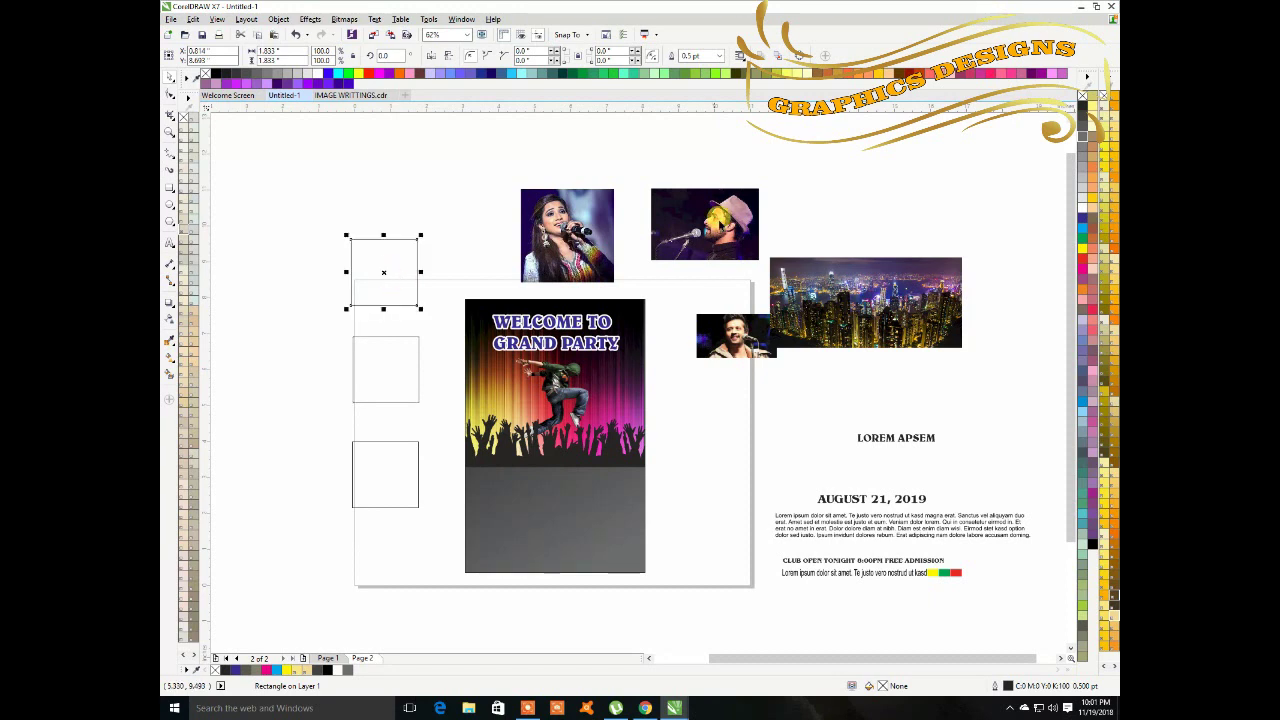
PowerClip the singer photos into the squares: images (9) in the top, download (7) in the middle, images (10) in the bottom.
{"action": "left_click", "coordinate": [604, 216]}
{"action": "right_click", "coordinate": [607, 218]}
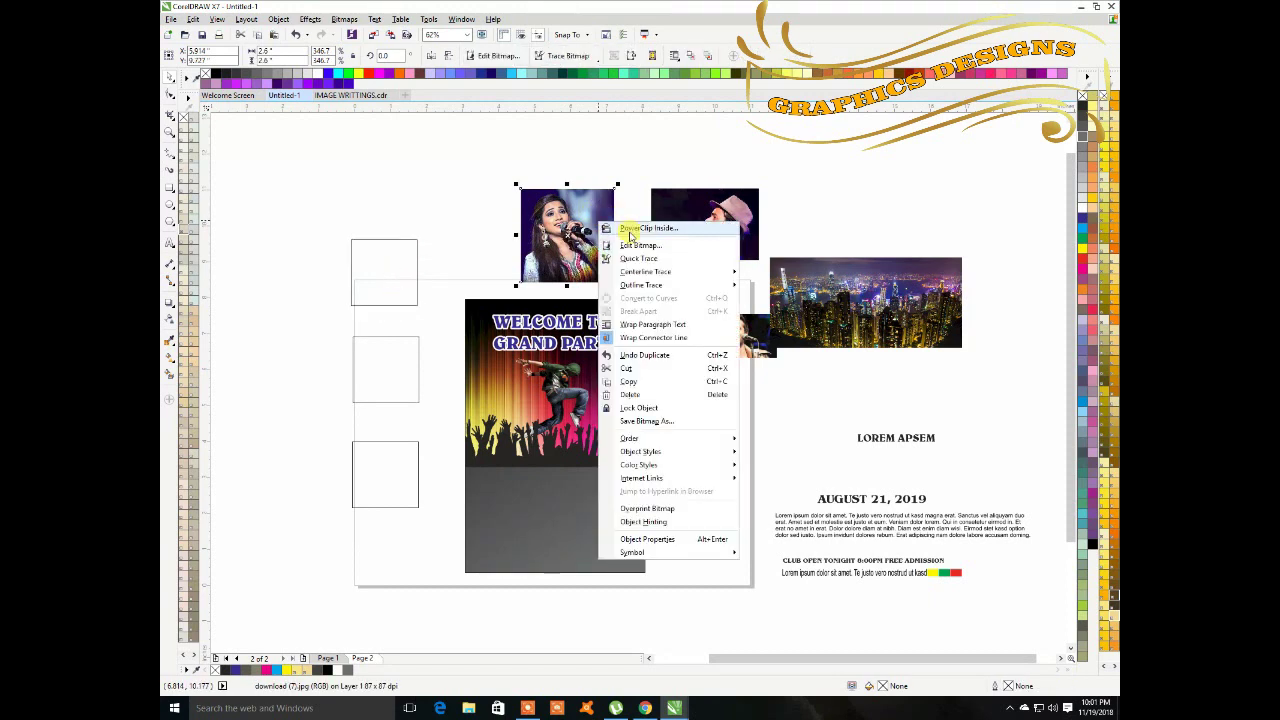
{"action": "left_click", "coordinate": [648, 228]}
{"action": "left_click", "coordinate": [385, 350]}
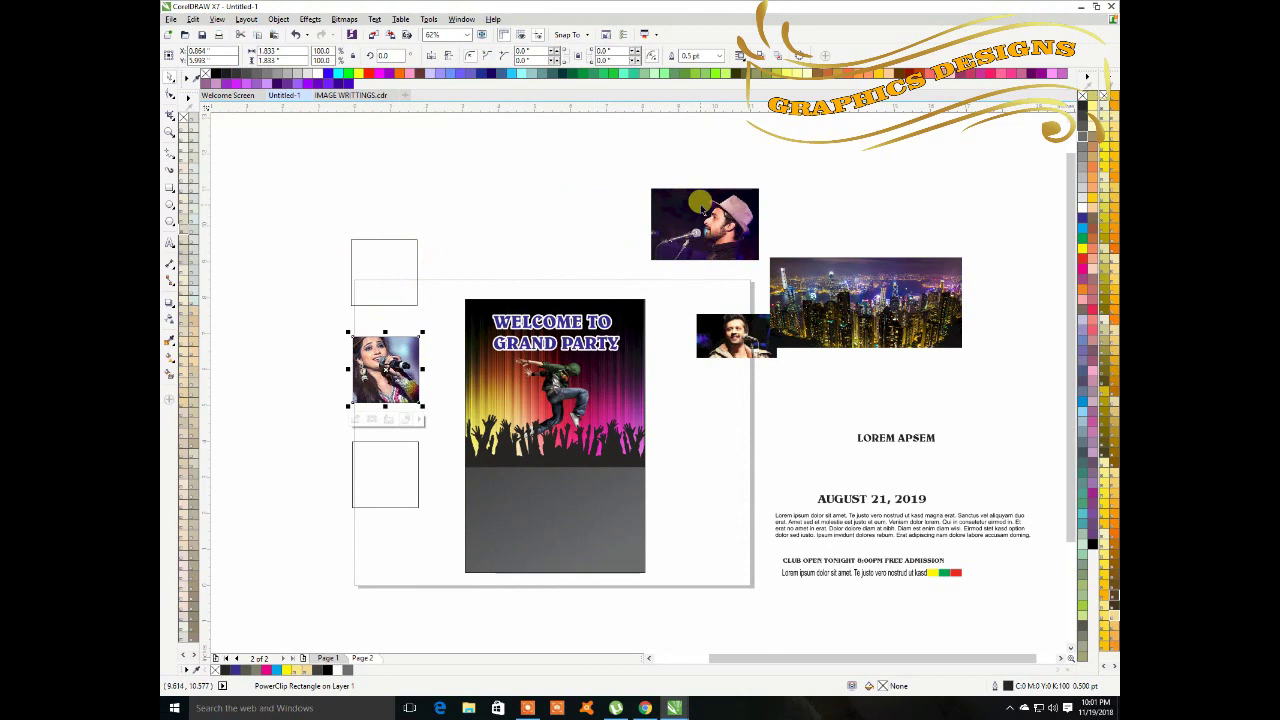
{"action": "right_click", "coordinate": [702, 204]}
{"action": "left_click", "coordinate": [724, 213]}
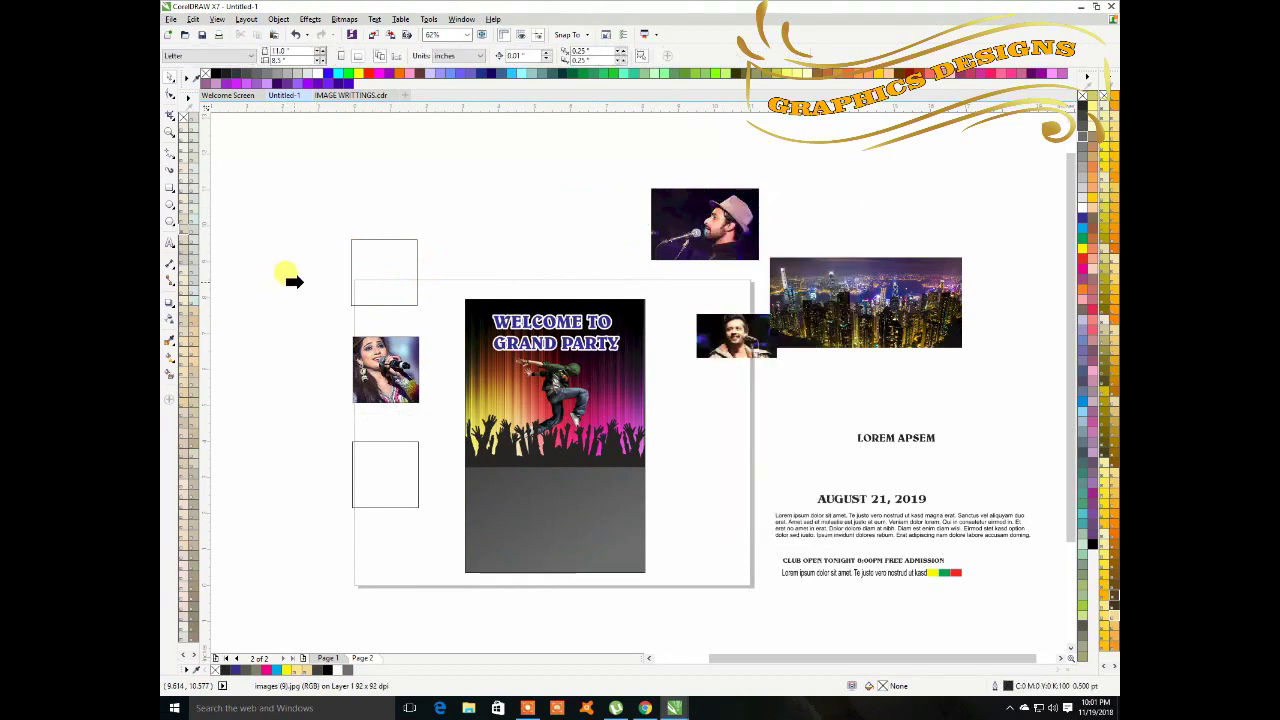
{"action": "left_click", "coordinate": [355, 262]}
{"action": "left_click", "coordinate": [724, 333]}
{"action": "right_click", "coordinate": [724, 333]}
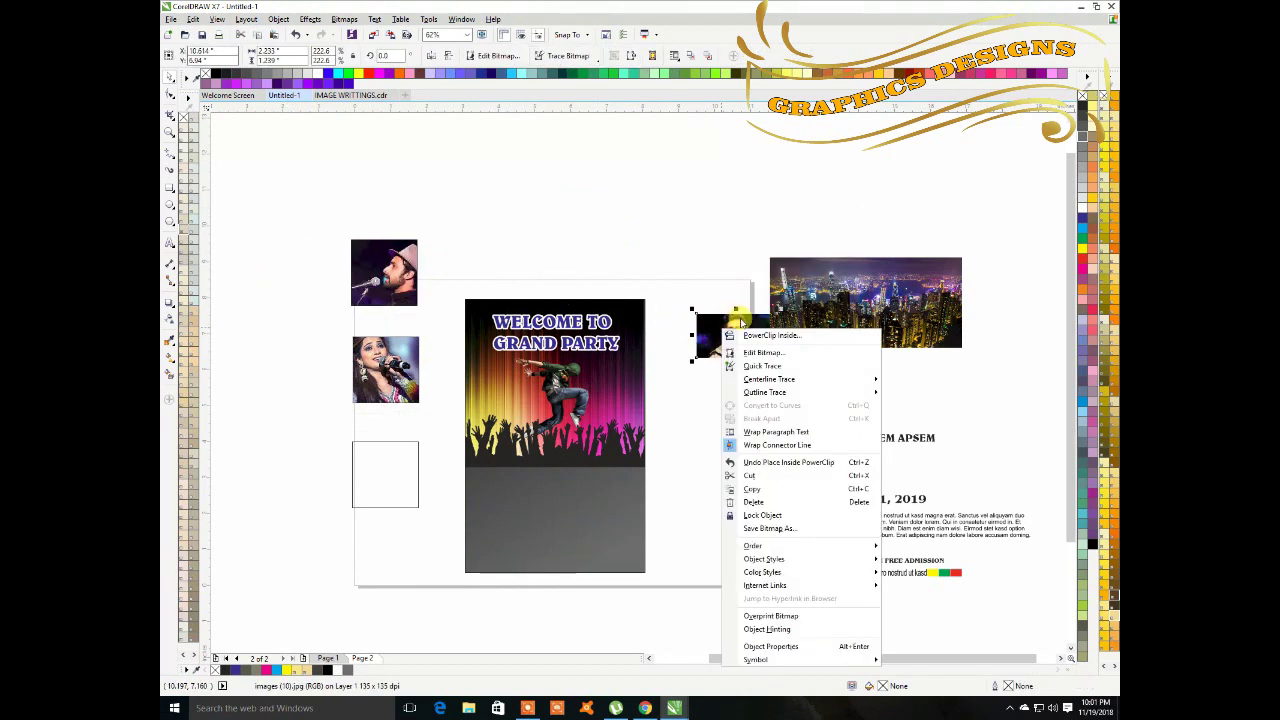
{"action": "left_click", "coordinate": [740, 336]}
{"action": "left_click", "coordinate": [354, 470]}
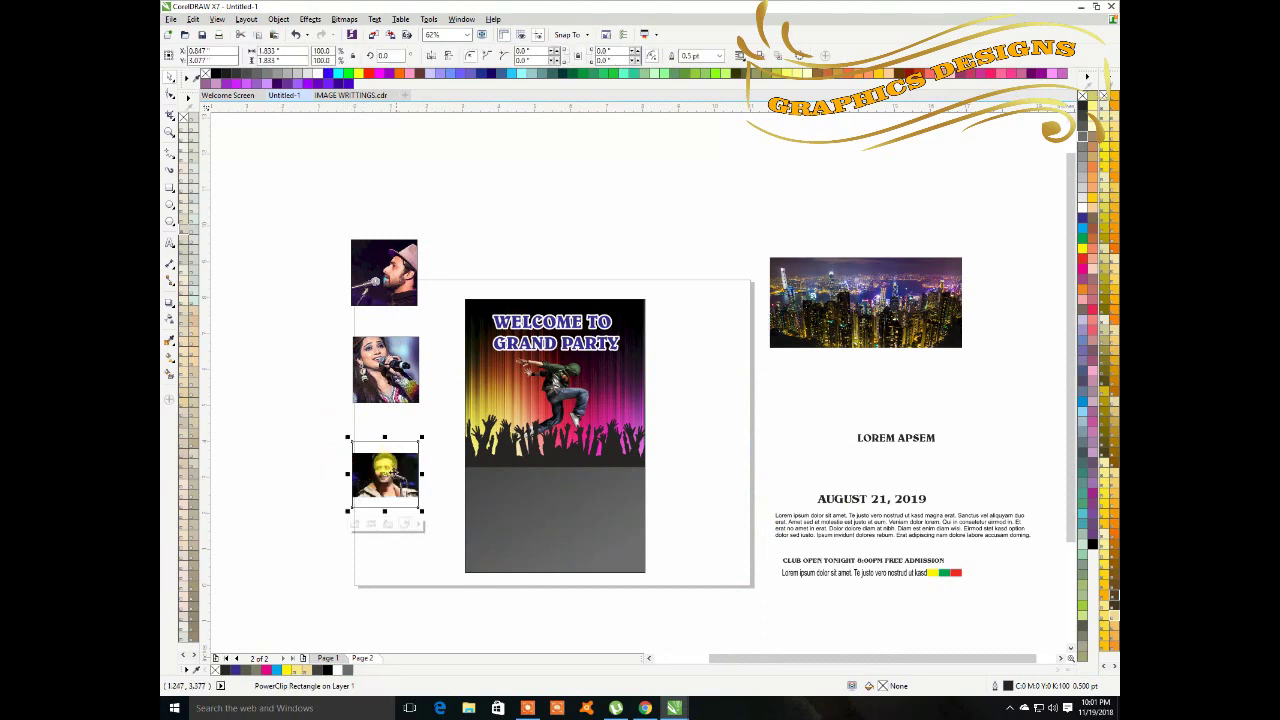
Edit the bottom square's PowerClip contents, stretching and narrowing the photo to match the frame's edges, about 1.83 inches wide.
{"action": "right_click", "coordinate": [388, 472]}
{"action": "left_click", "coordinate": [440, 159]}
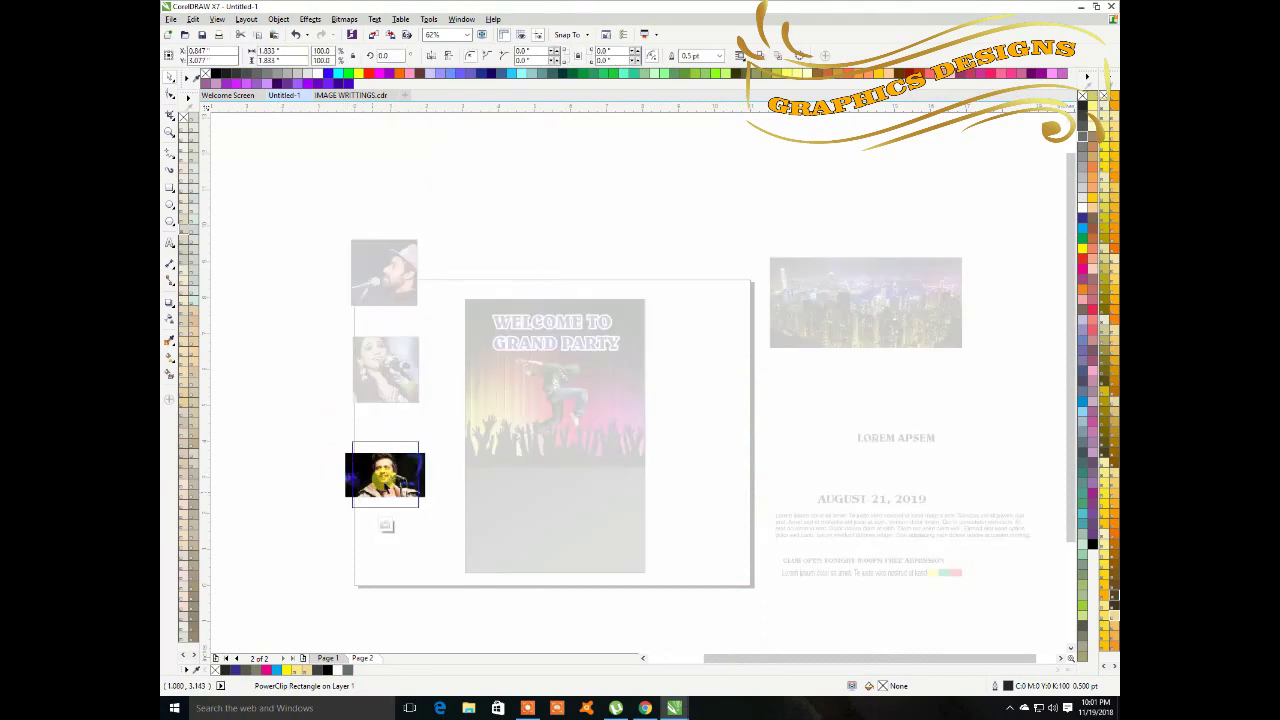
{"action": "left_click_drag", "start_coordinate": [383, 447], "coordinate": [381, 436]}
{"action": "left_click_drag", "start_coordinate": [384, 500], "coordinate": [384, 511]}
{"action": "left_click_drag", "start_coordinate": [431, 473], "coordinate": [423, 473]}
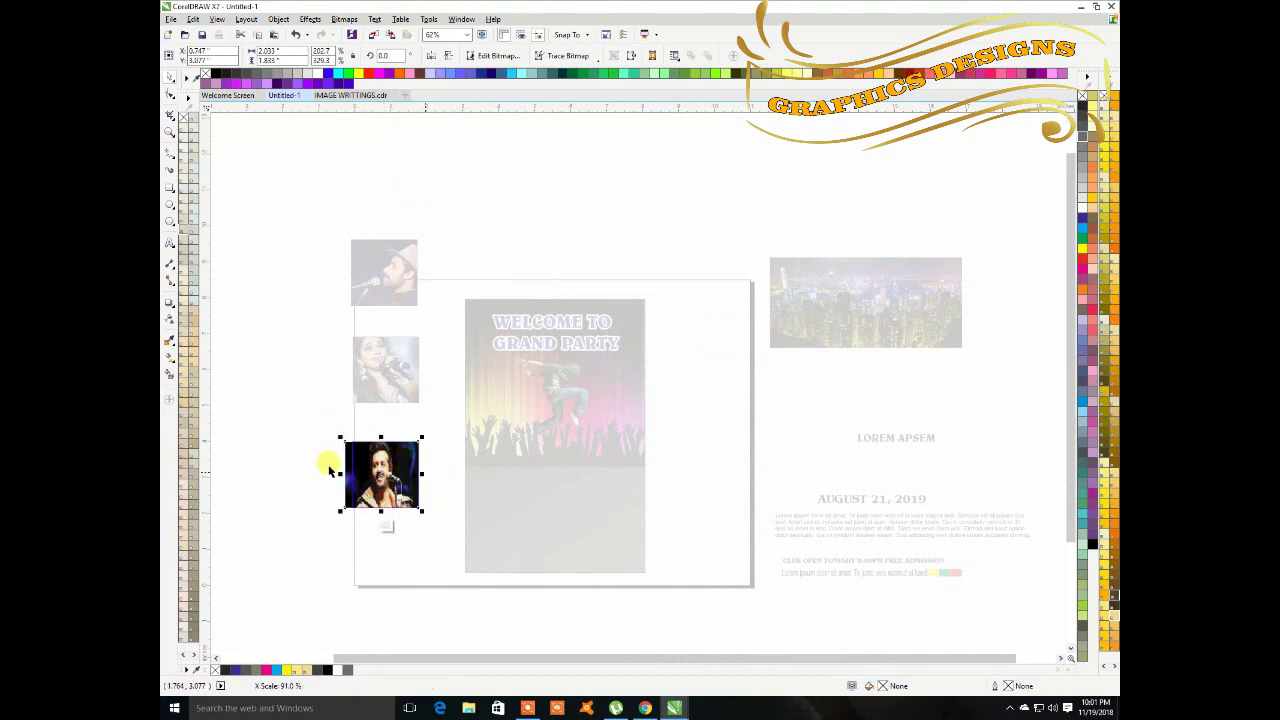
{"action": "left_click_drag", "start_coordinate": [338, 468], "coordinate": [352, 475]}
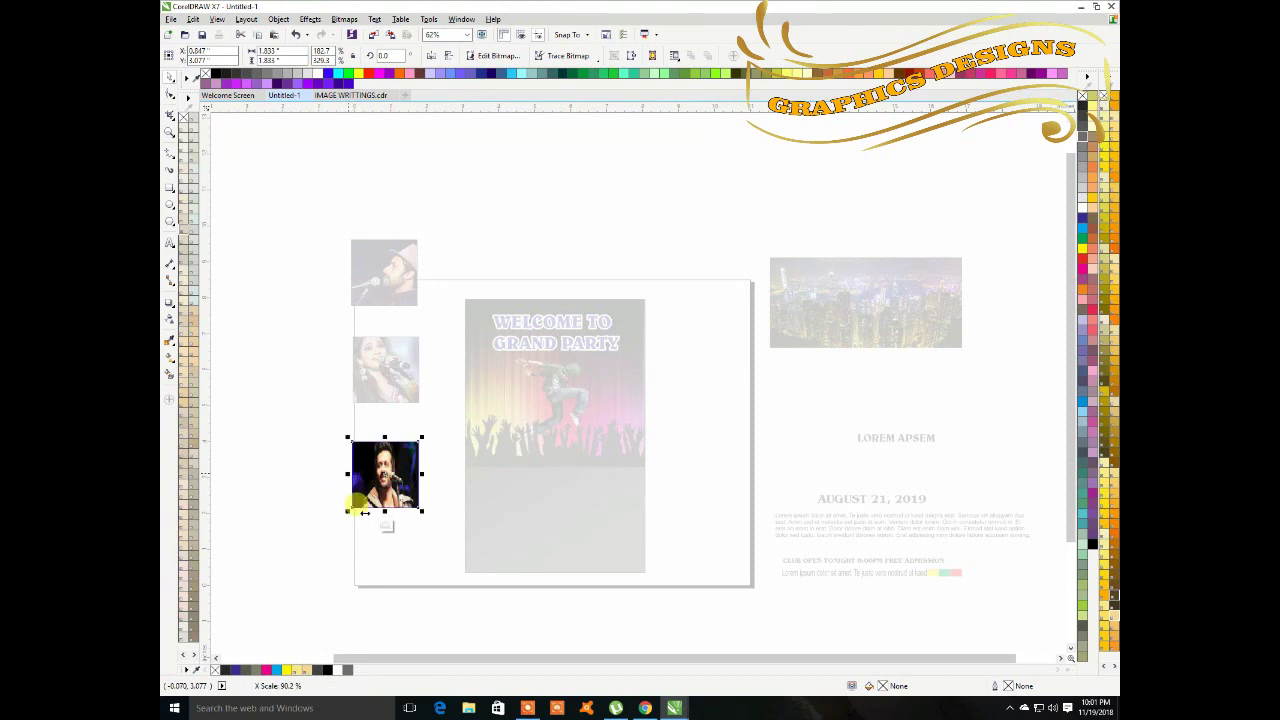
Edit the middle square's PowerClip contents, shrinking the photo to fit the frame at about 1.83 by 1.83 inches, and finish editing.
{"action": "left_click", "coordinate": [380, 362]}
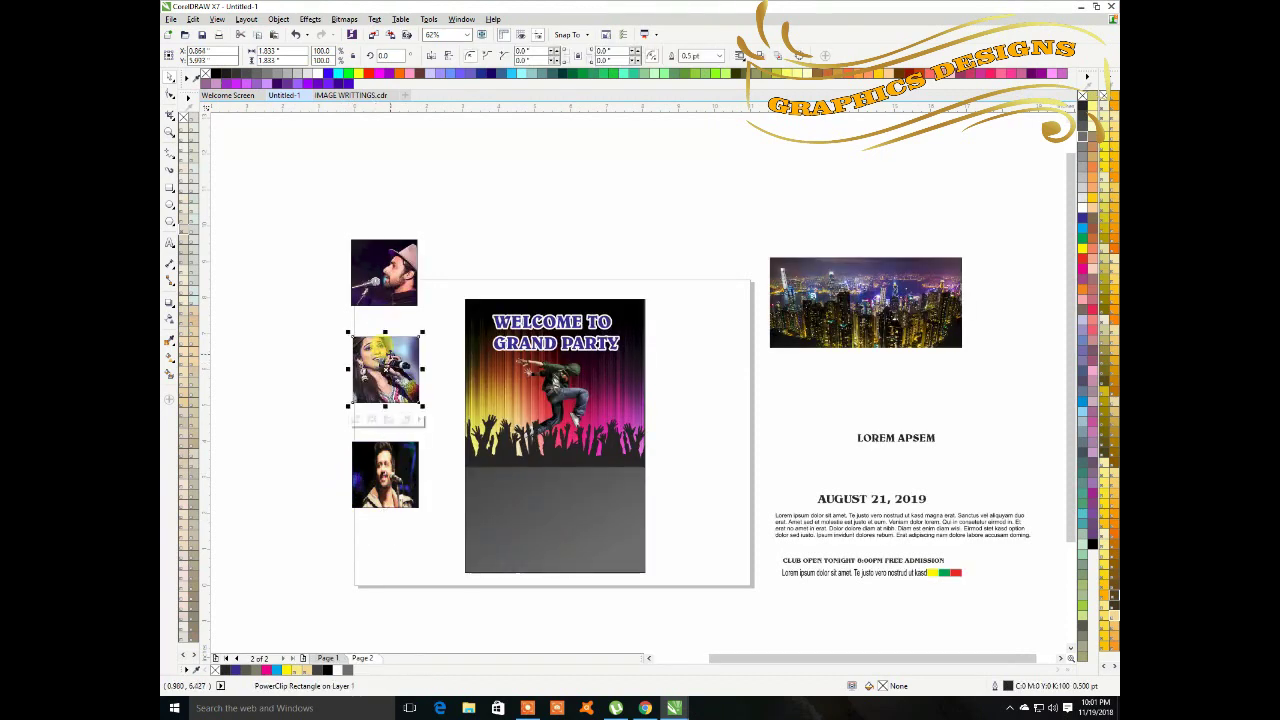
{"action": "right_click", "coordinate": [392, 362]}
{"action": "left_click", "coordinate": [406, 382]}
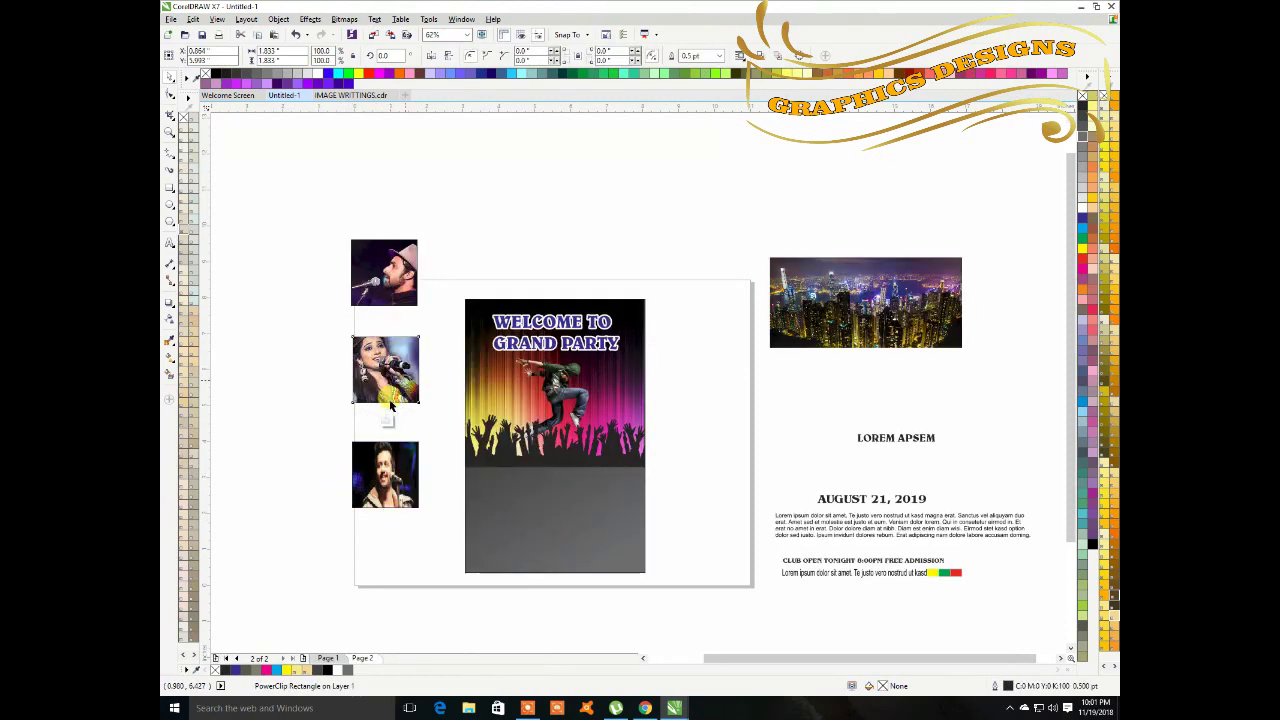
{"action": "left_click_drag", "start_coordinate": [436, 420], "coordinate": [422, 406]}
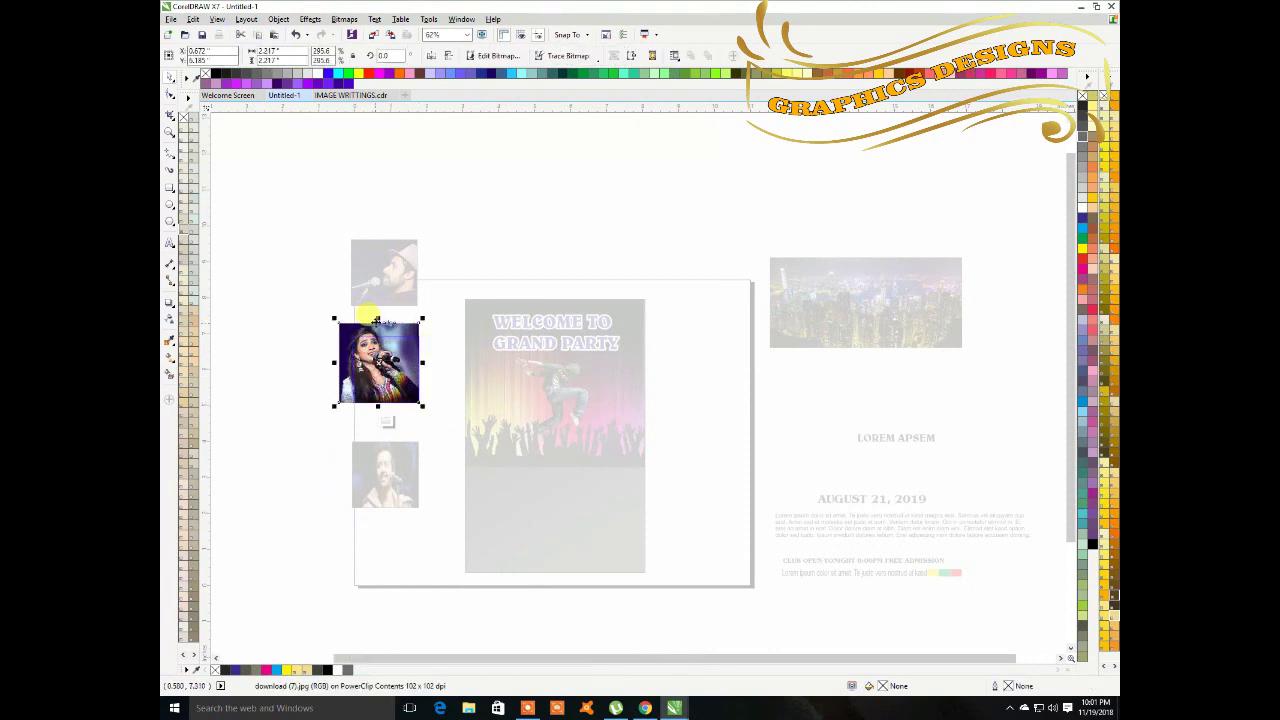
{"action": "left_click_drag", "start_coordinate": [378, 318], "coordinate": [350, 369]}
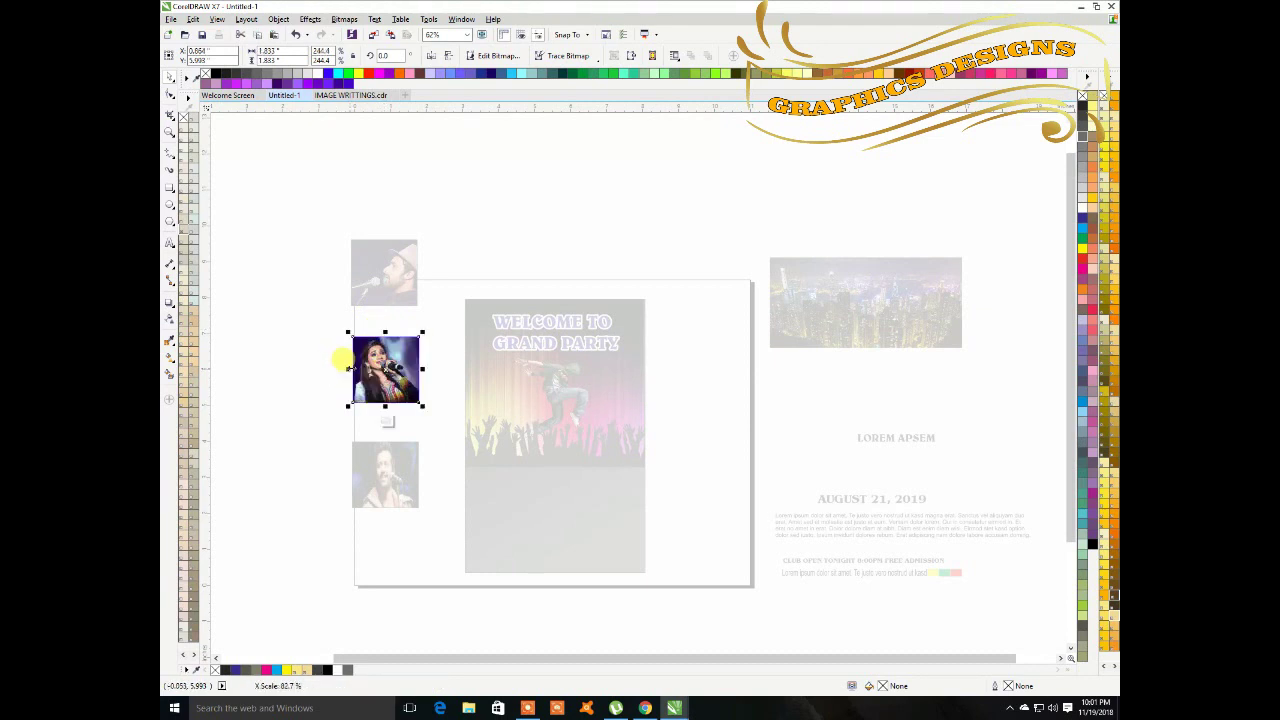
{"action": "left_click", "coordinate": [386, 419]}
Edit the top square's PowerClip contents, narrowing the photo evenly to the frame's width of about 1.83 inches, and finish editing.
{"action": "left_click", "coordinate": [386, 256]}
{"action": "right_click", "coordinate": [390, 263]}
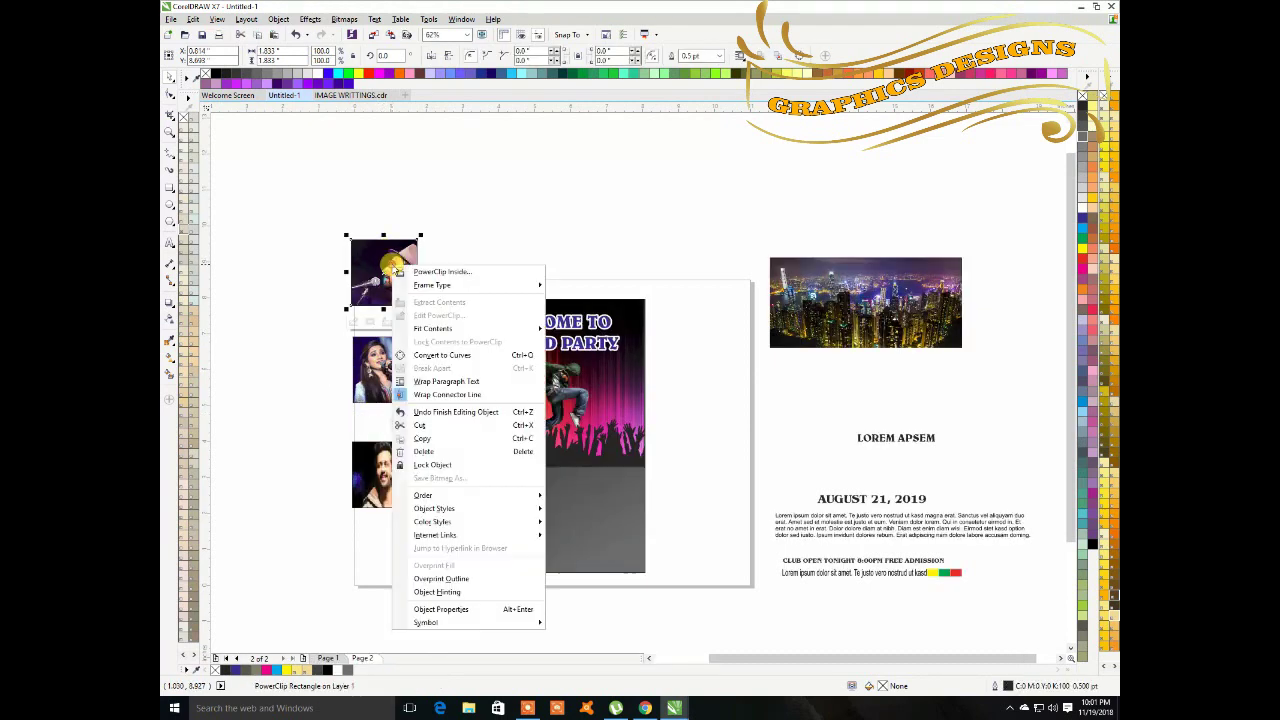
{"action": "left_click", "coordinate": [418, 316]}
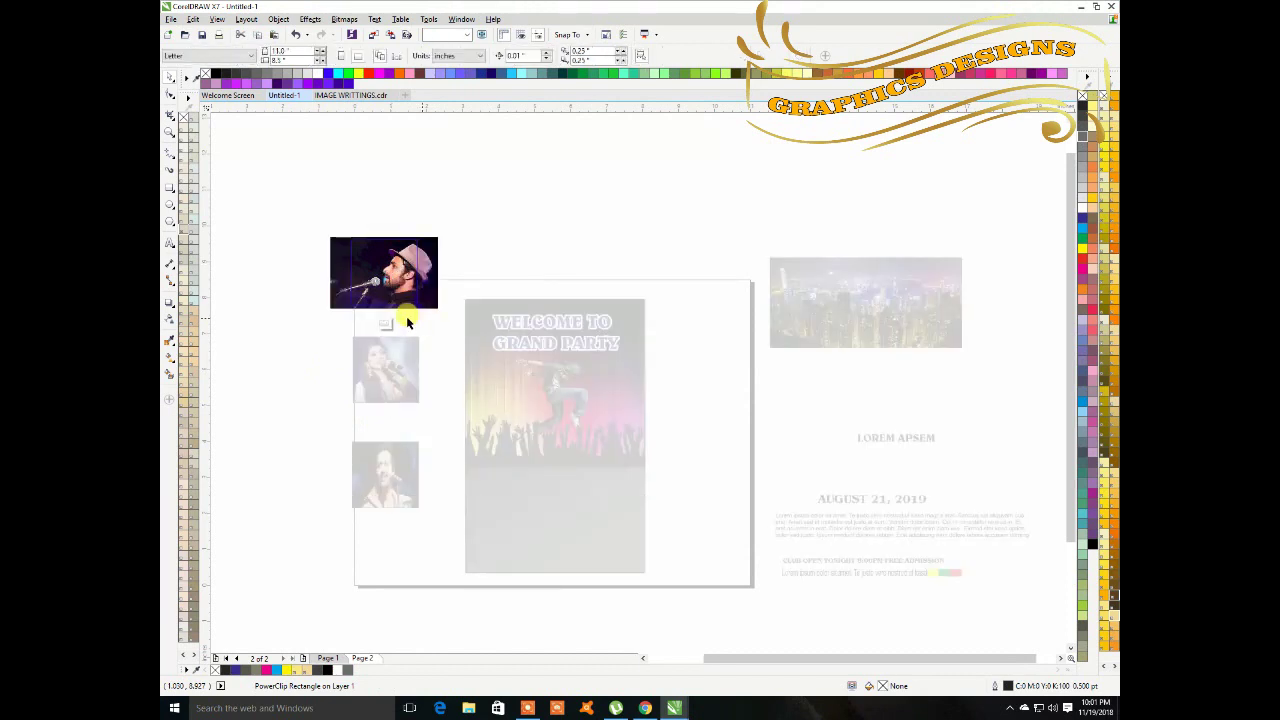
{"action": "left_click", "coordinate": [422, 266]}
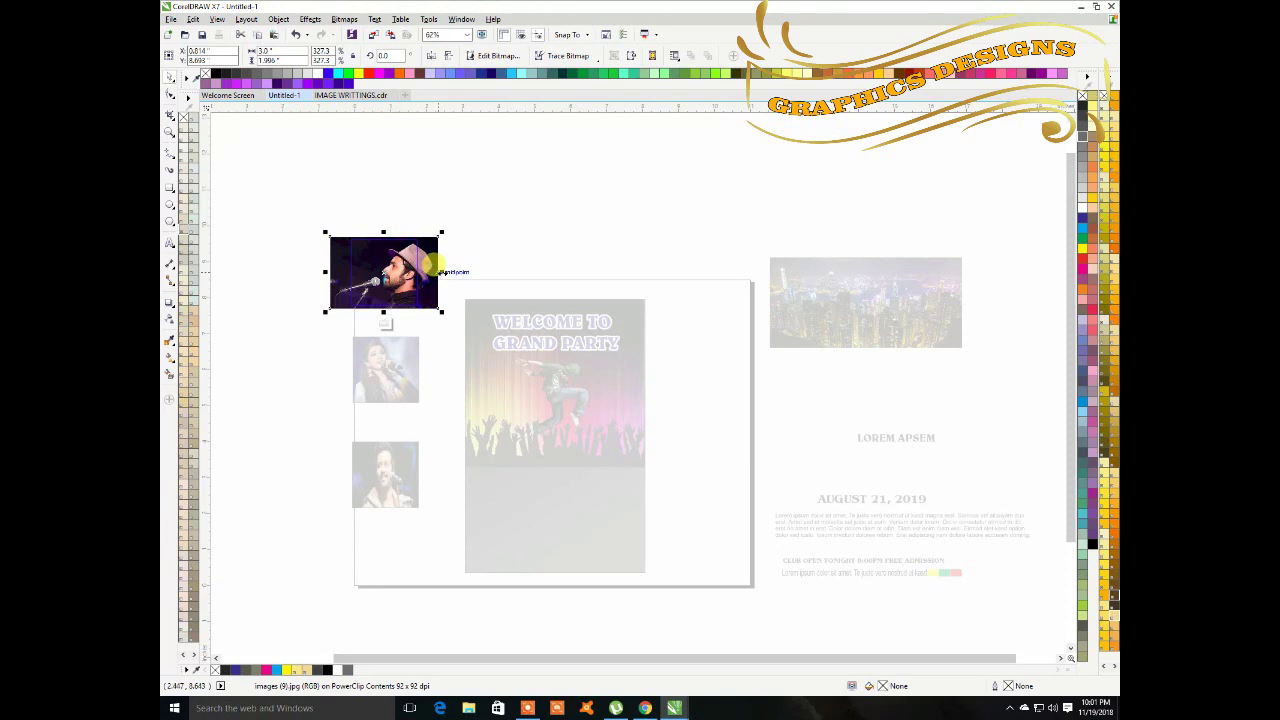
{"action": "left_click_drag", "start_coordinate": [441, 271], "coordinate": [420, 271]}
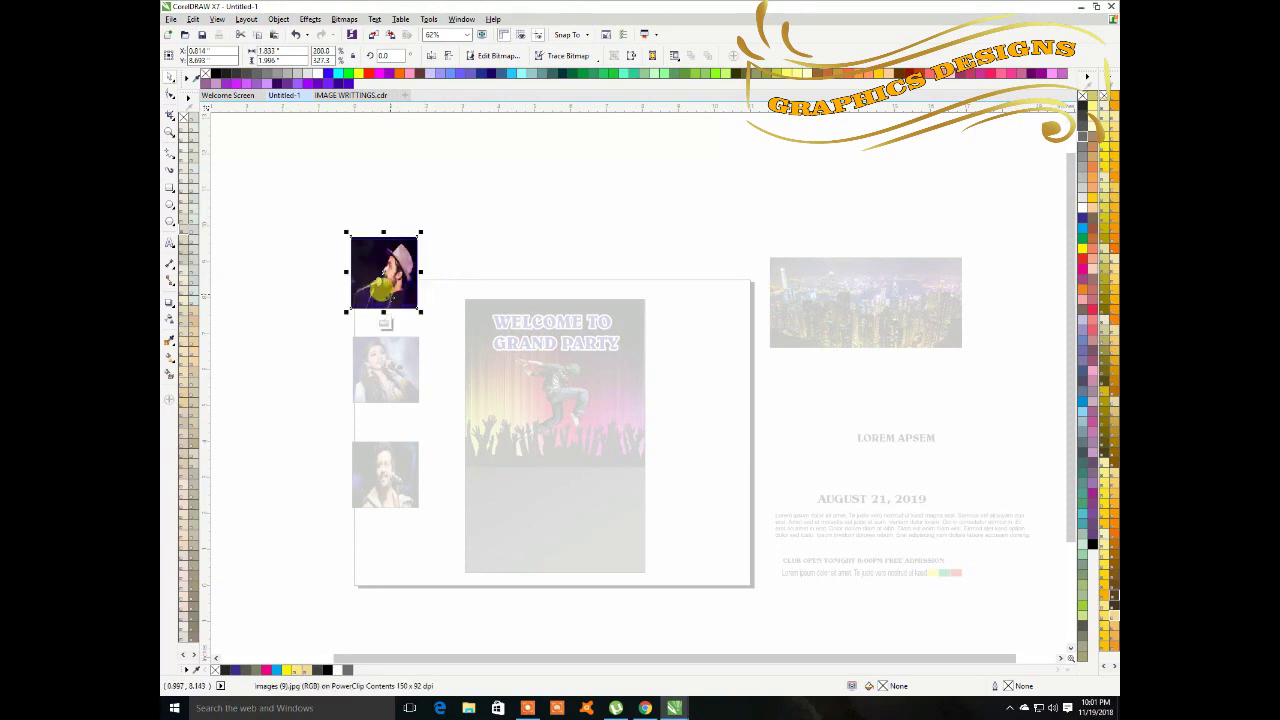
{"action": "left_click", "coordinate": [385, 323]}
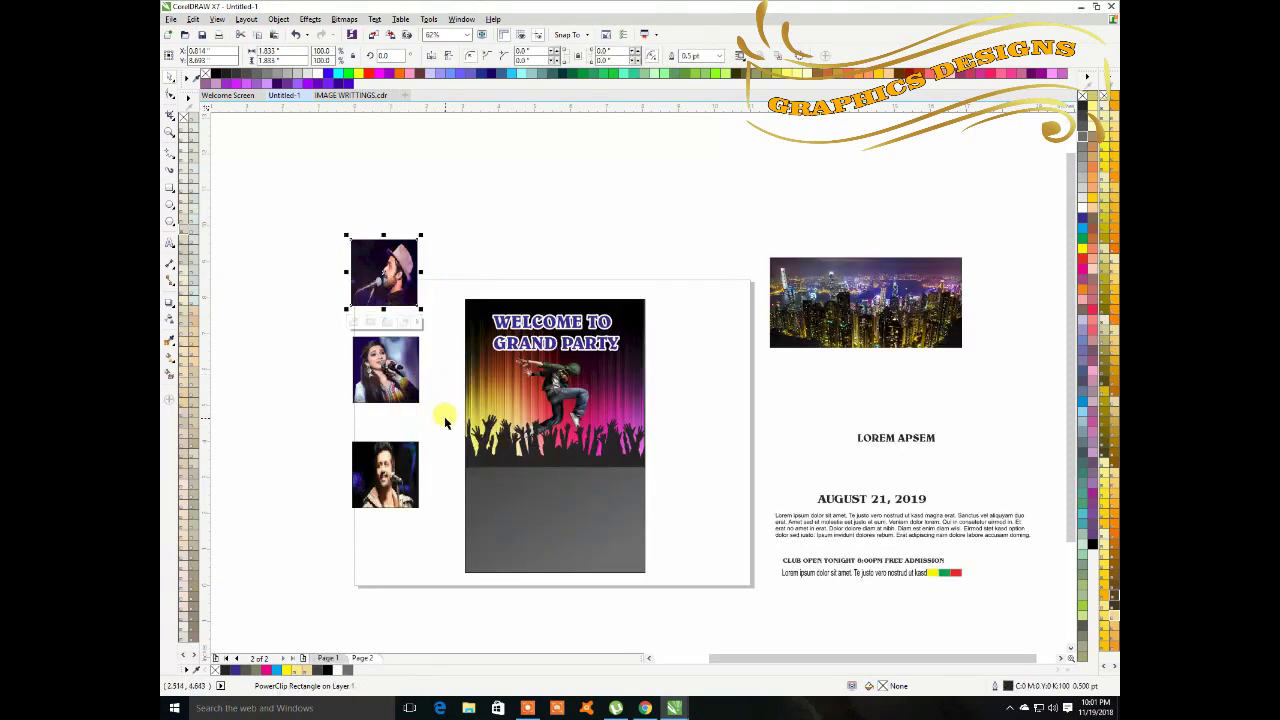
Give the middle singer photo's frame a 3 pt yellow outline with rounded corners.
{"action": "left_click", "coordinate": [395, 365]}
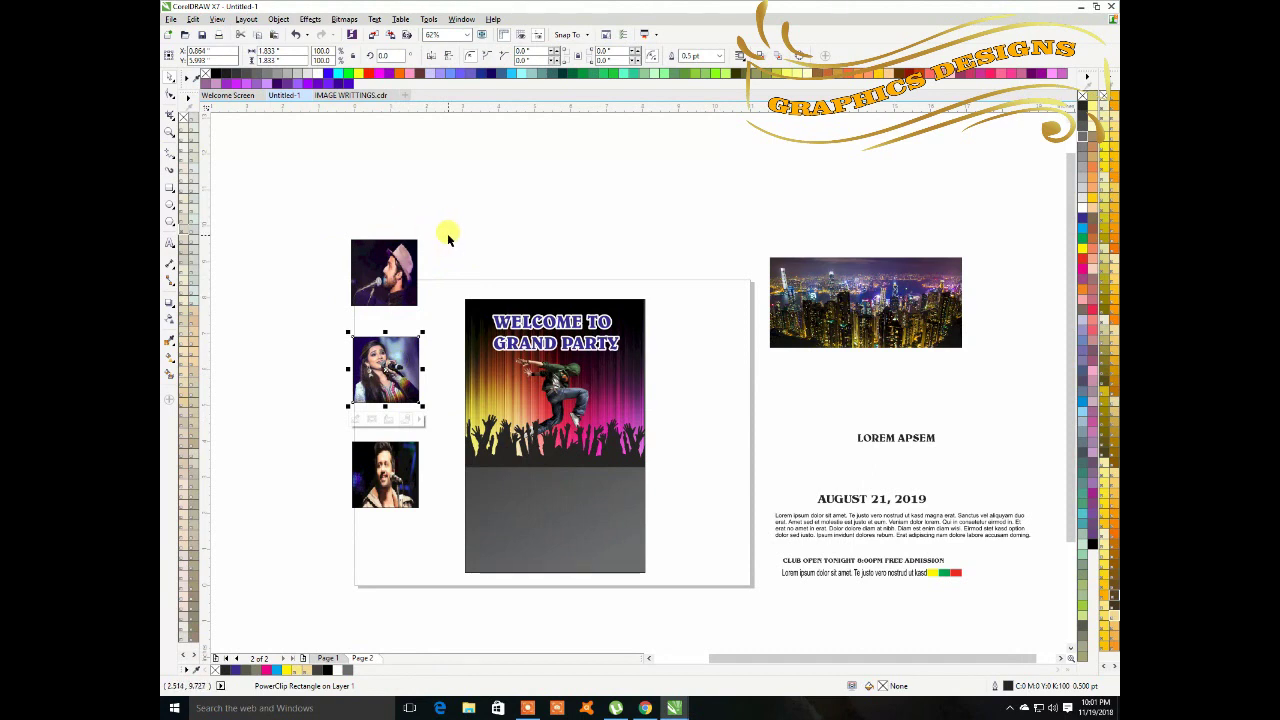
{"action": "key", "text": "F12"}
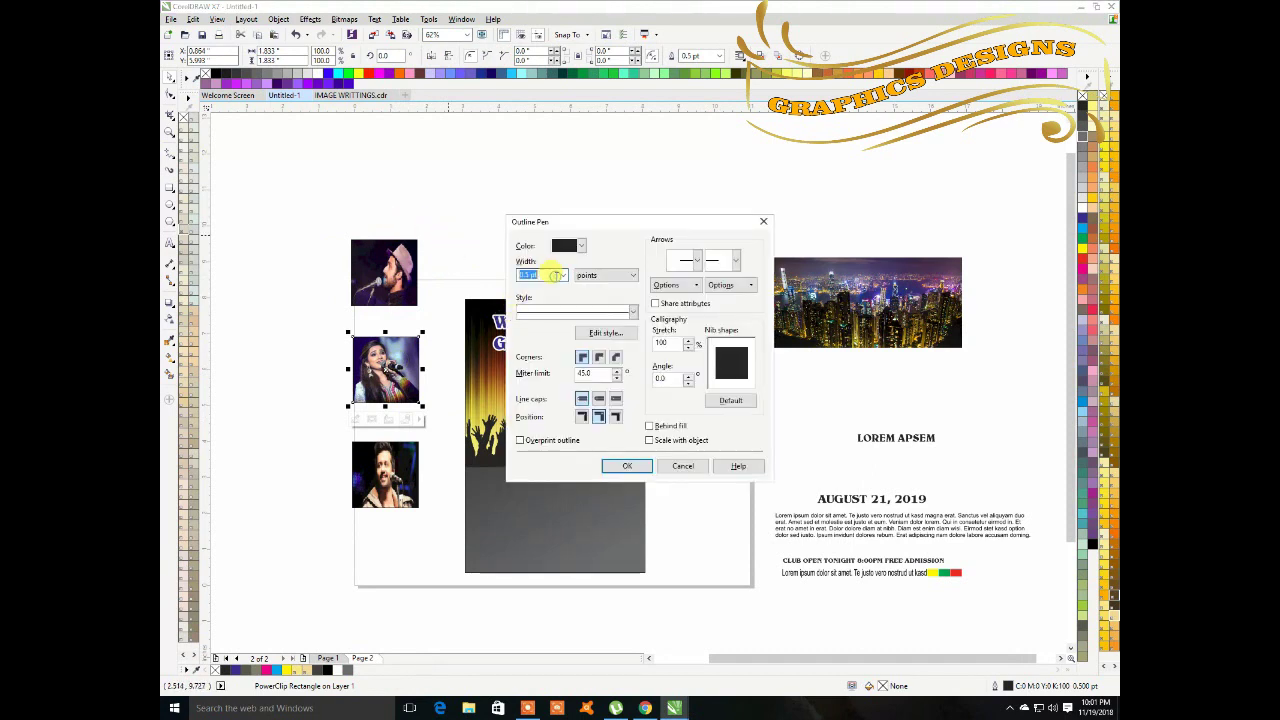
{"action": "left_click", "coordinate": [558, 273]}
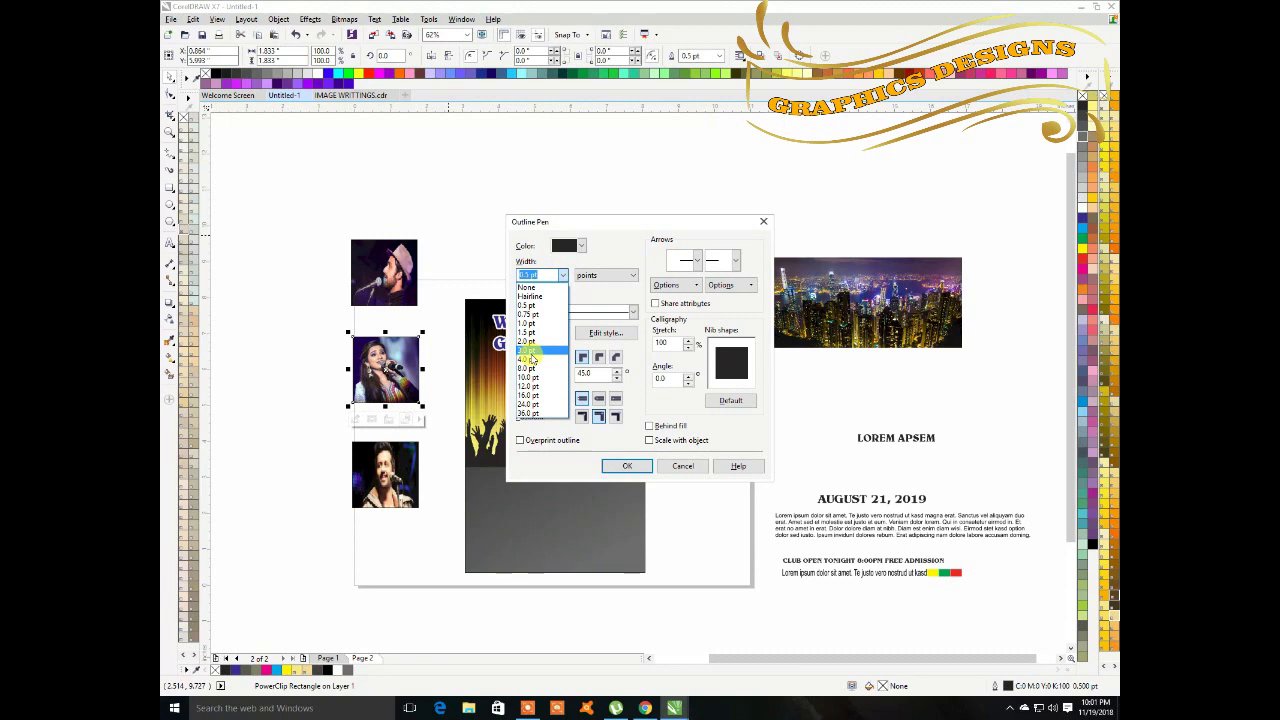
{"action": "left_click", "coordinate": [535, 357]}
{"action": "left_click", "coordinate": [563, 275]}
{"action": "left_click", "coordinate": [541, 352]}
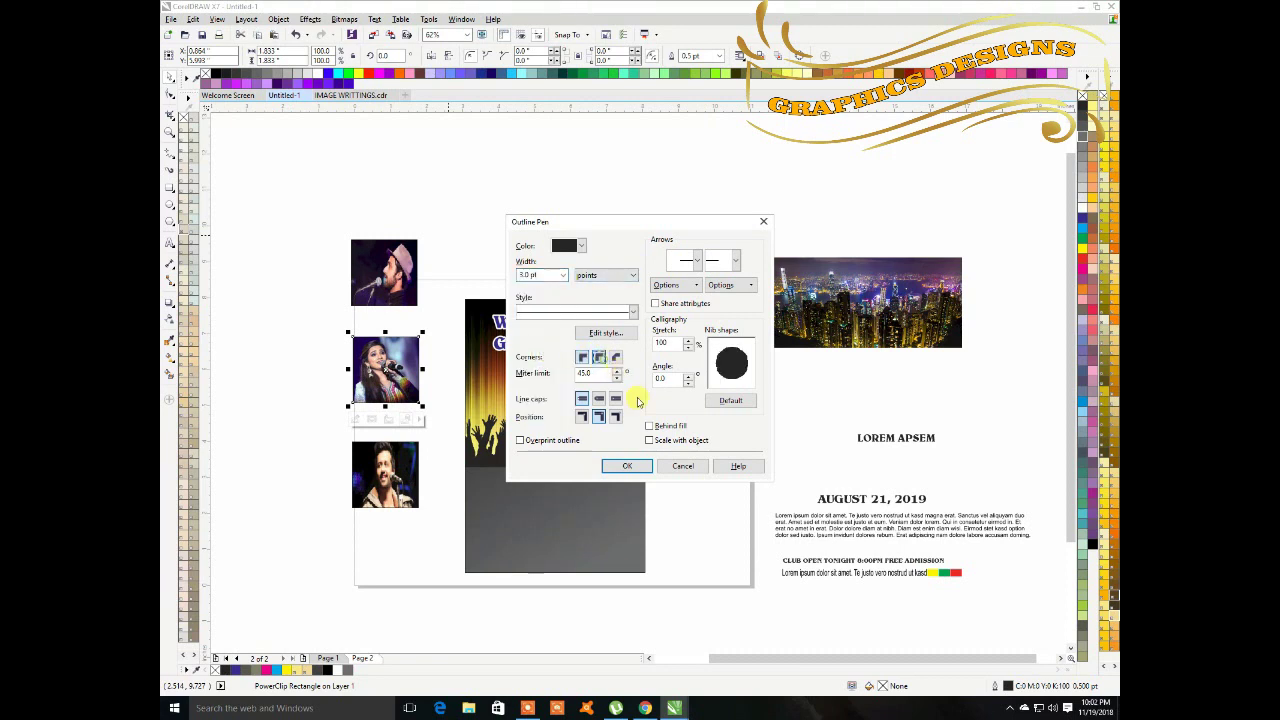
{"action": "left_click", "coordinate": [645, 464]}
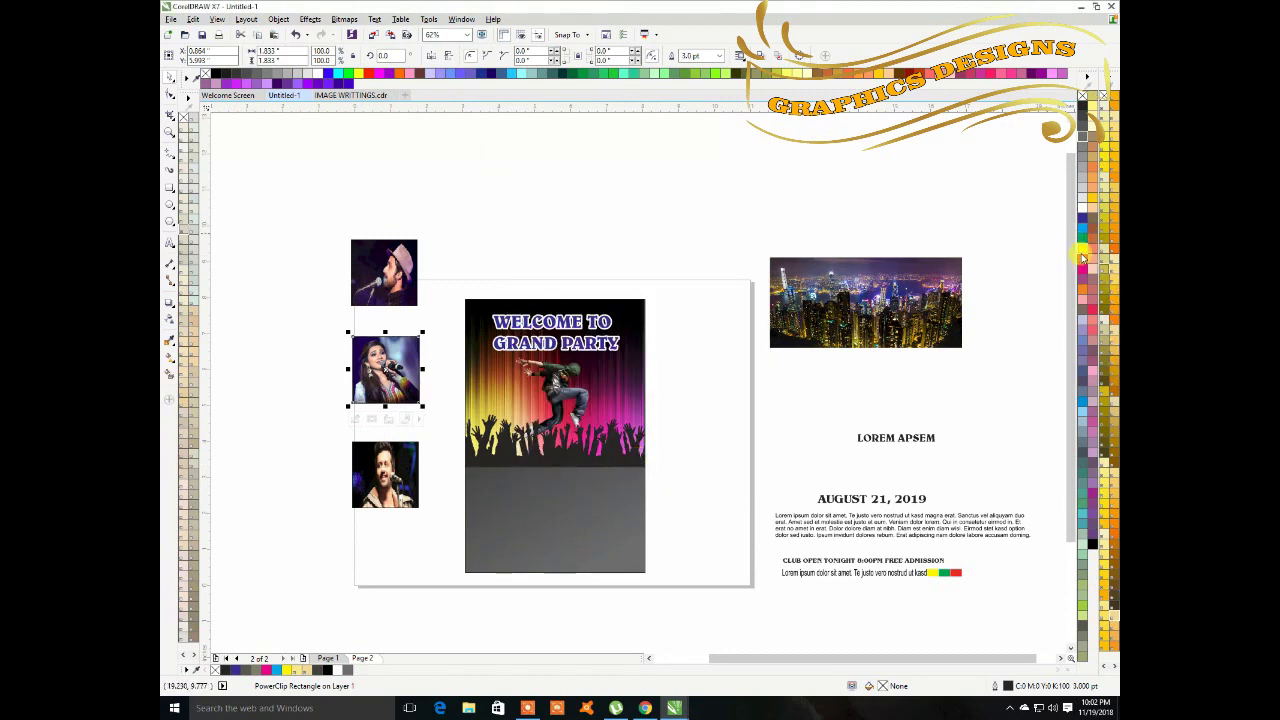
Give the top singer photo's frame a 3 pt yellow outline with rounded corners, placed behind the fill and scaling with the object.
{"action": "left_click", "coordinate": [398, 256]}
{"action": "key", "text": "F12"}
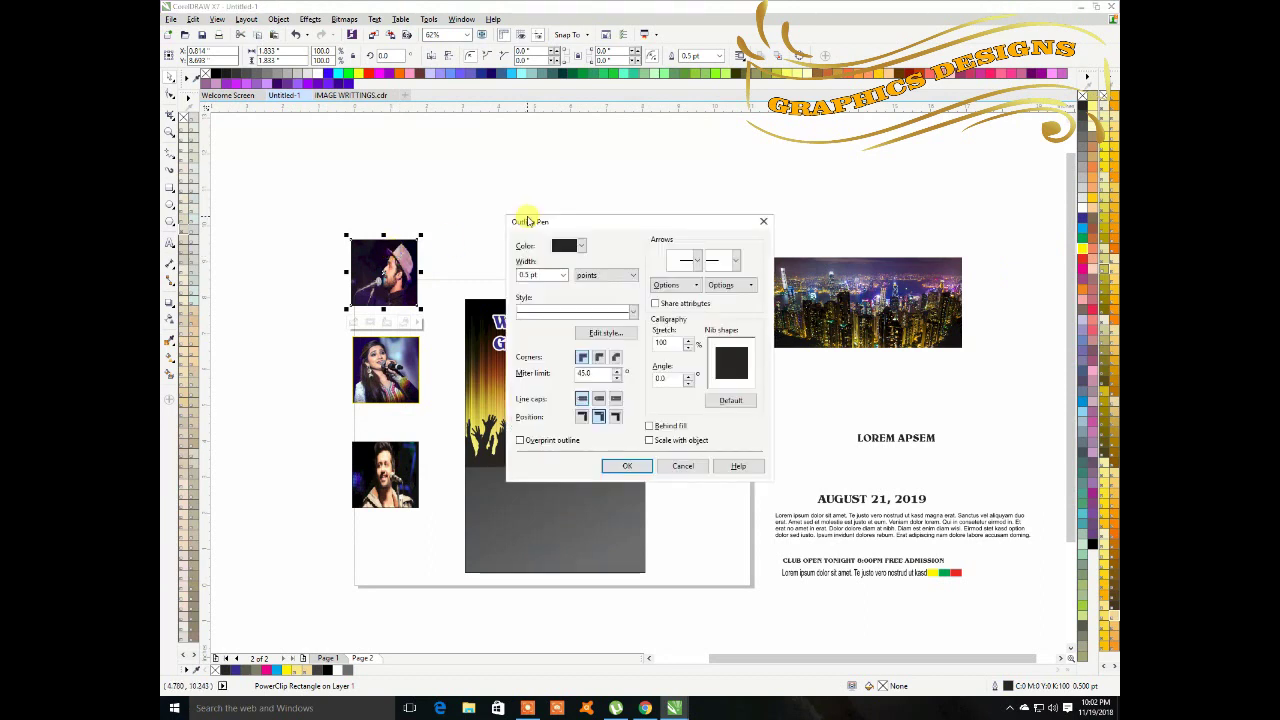
{"action": "left_click", "coordinate": [562, 275]}
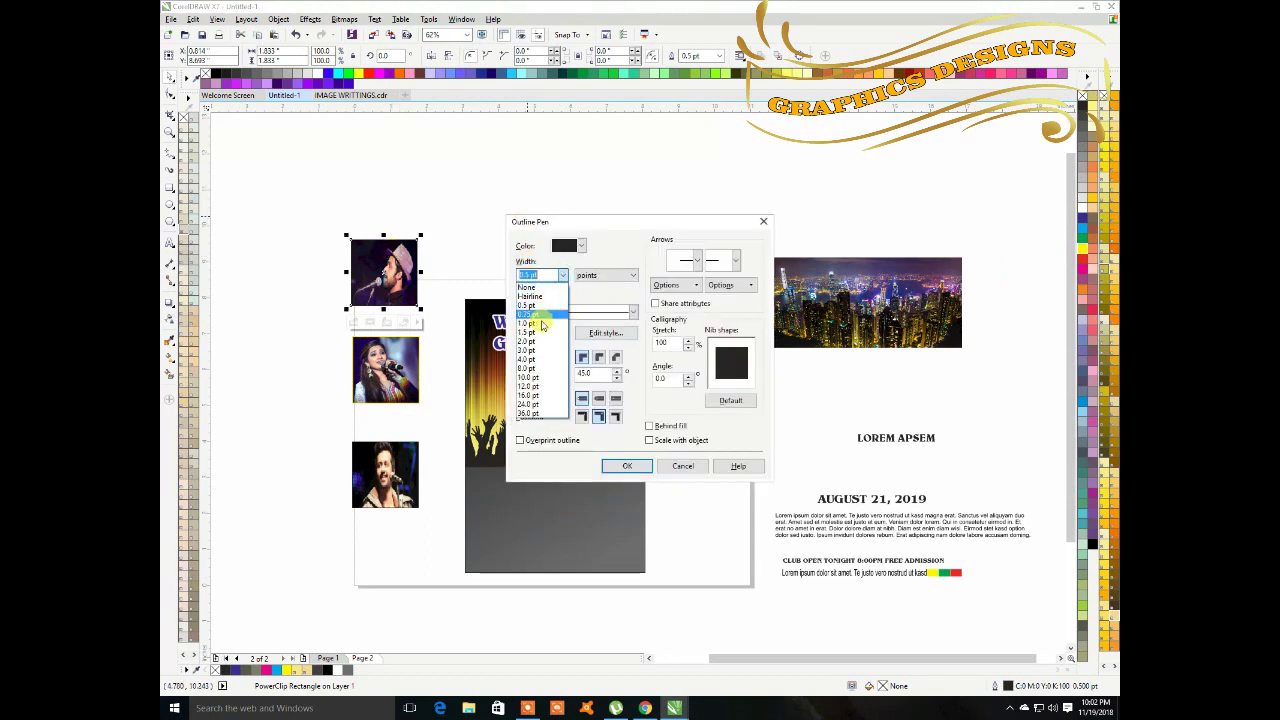
{"action": "left_click", "coordinate": [540, 359]}
{"action": "left_click", "coordinate": [599, 359]}
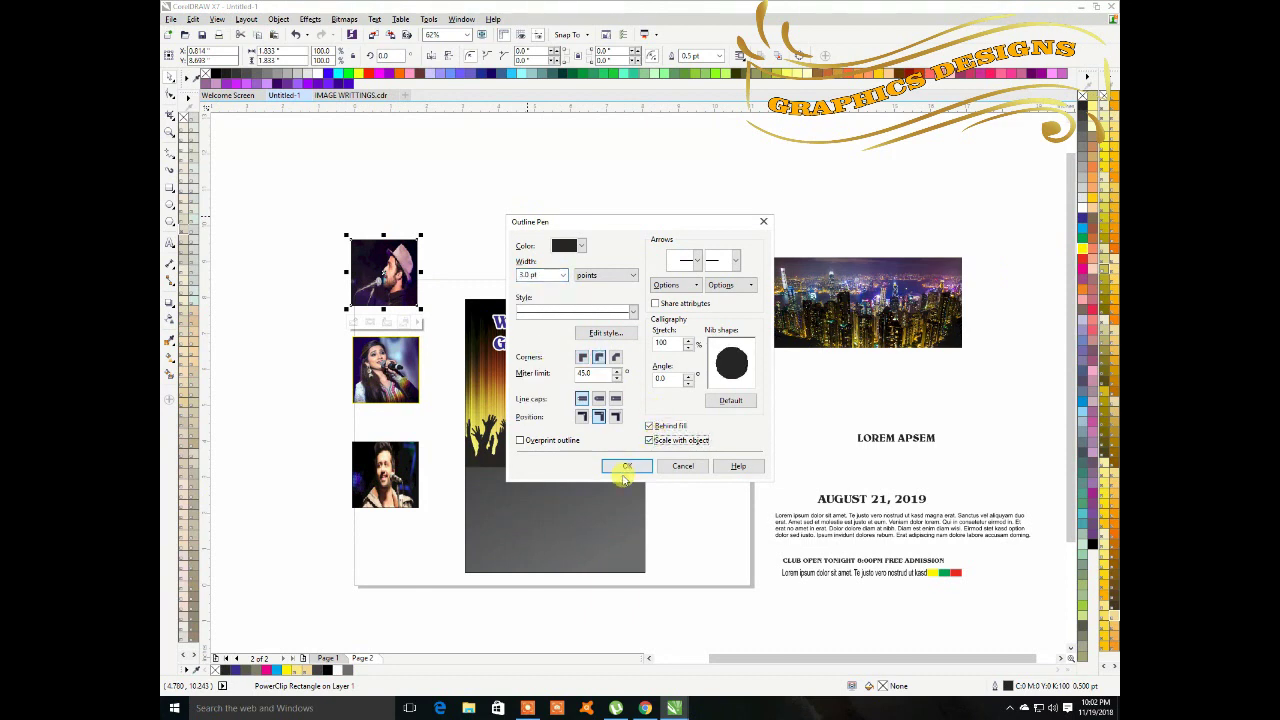
{"action": "left_click", "coordinate": [632, 466]}
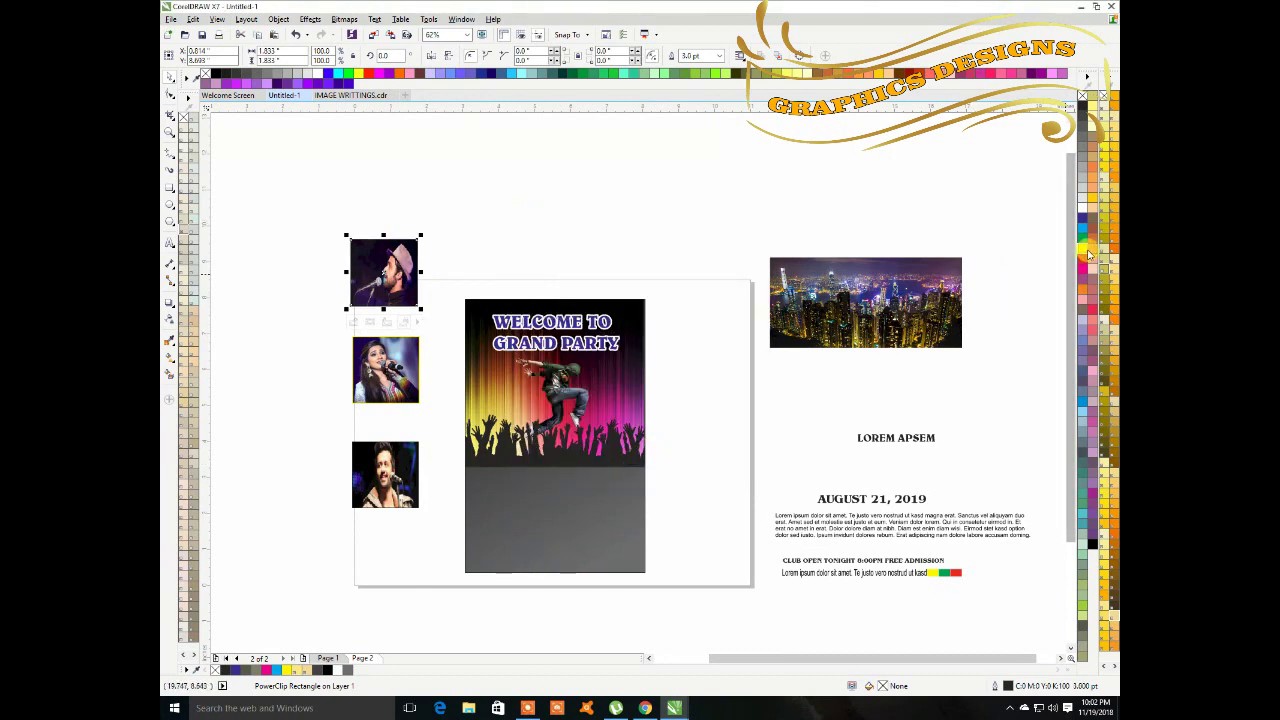
Set the bottom singer photo's frame outline to 3 pt with rounded corners, placed behind the fill and scaling with the object.
{"action": "left_click", "coordinate": [416, 455]}
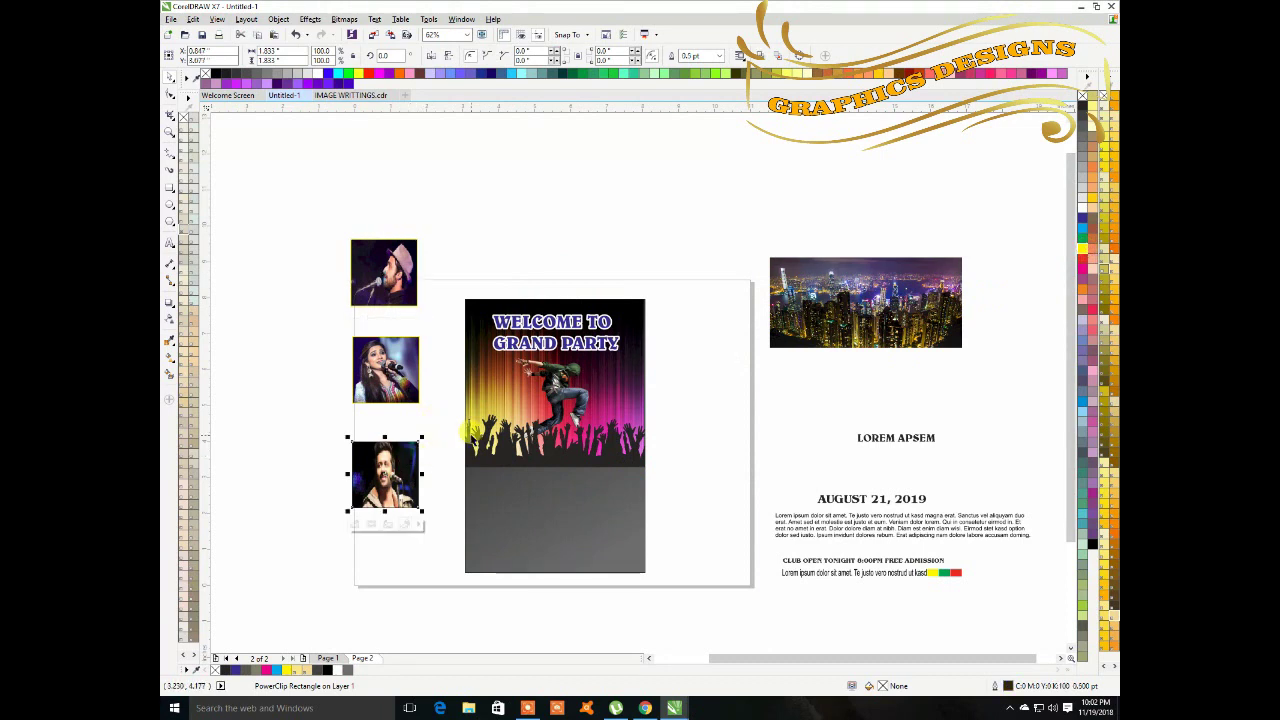
{"action": "key", "text": "F12"}
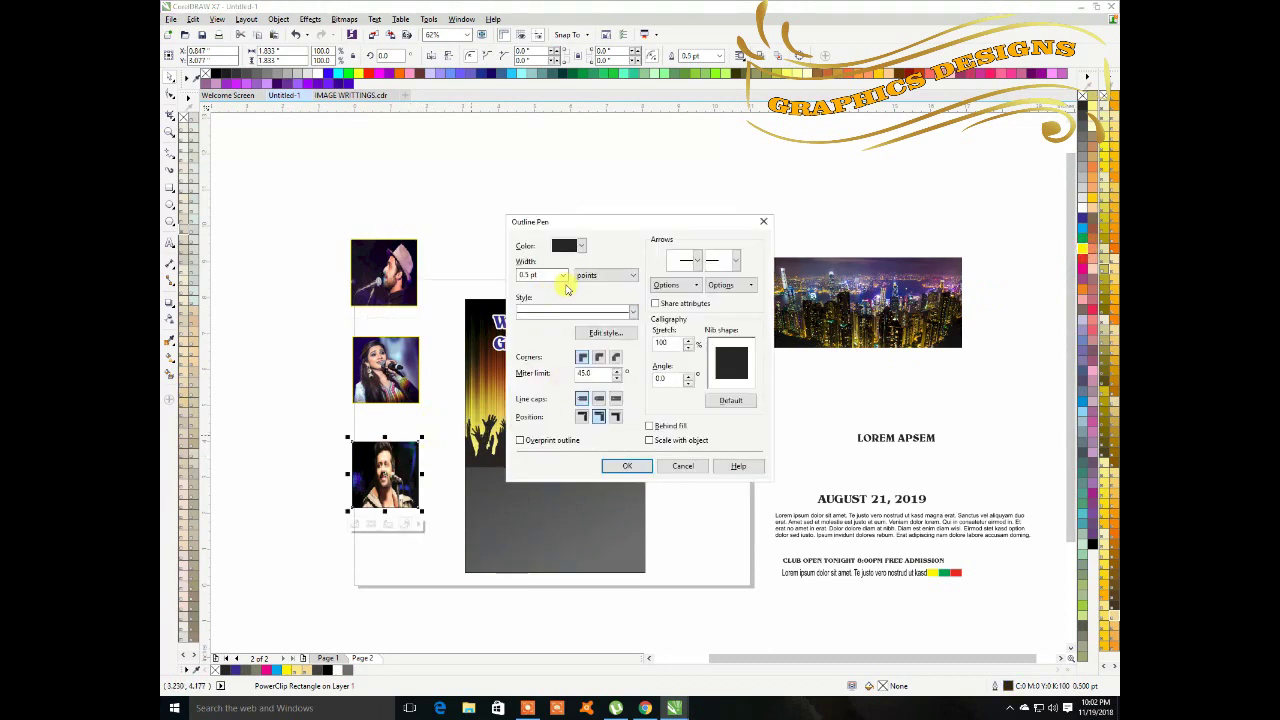
{"action": "left_click", "coordinate": [563, 276]}
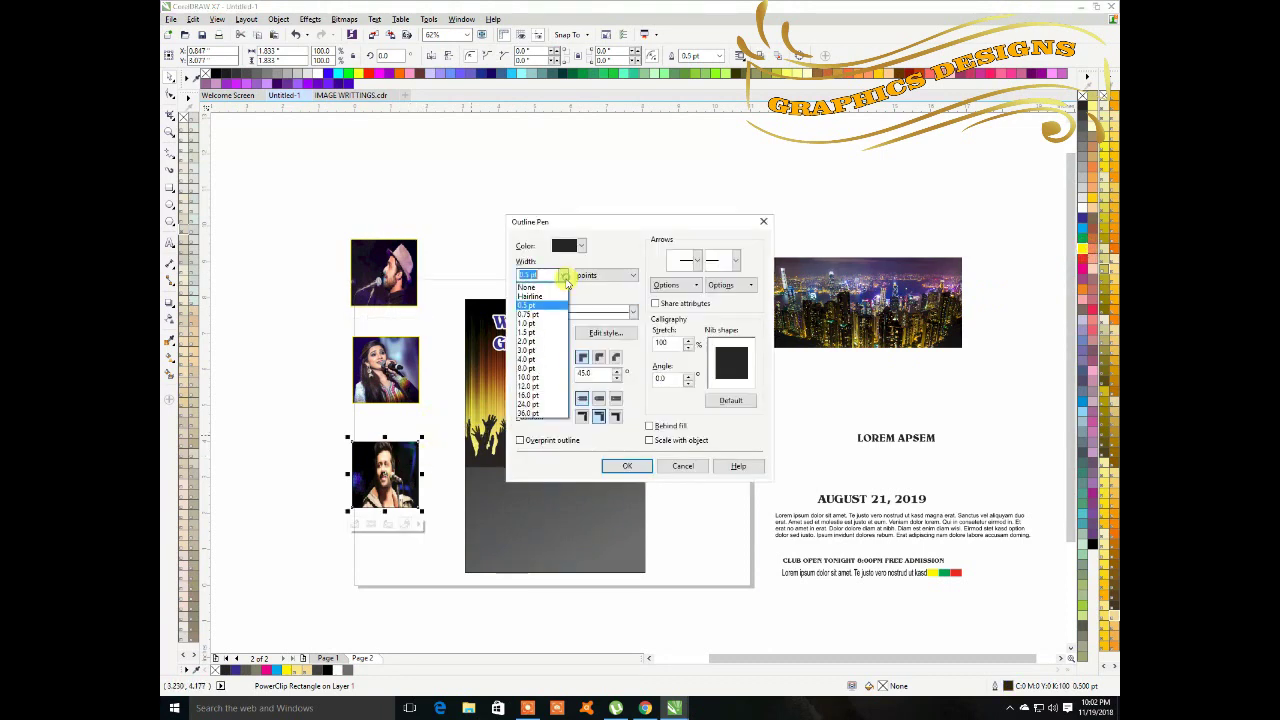
{"action": "left_click", "coordinate": [543, 350]}
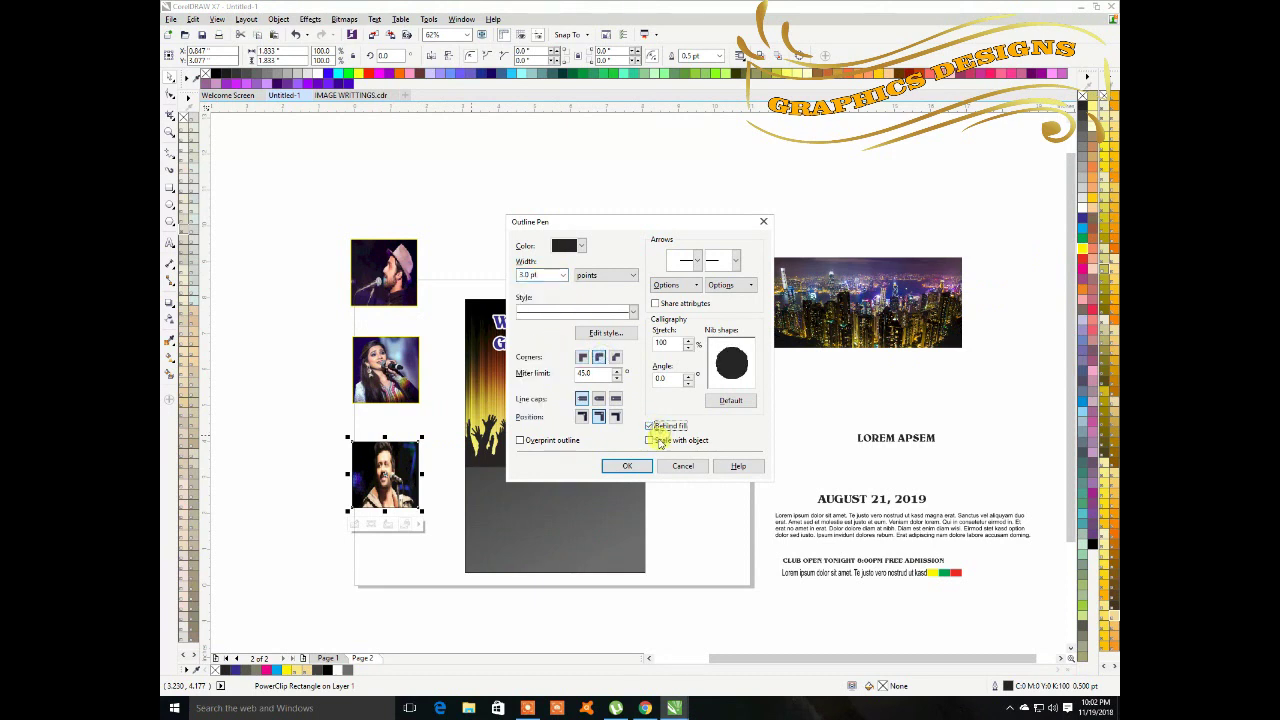
{"action": "left_click", "coordinate": [627, 466]}
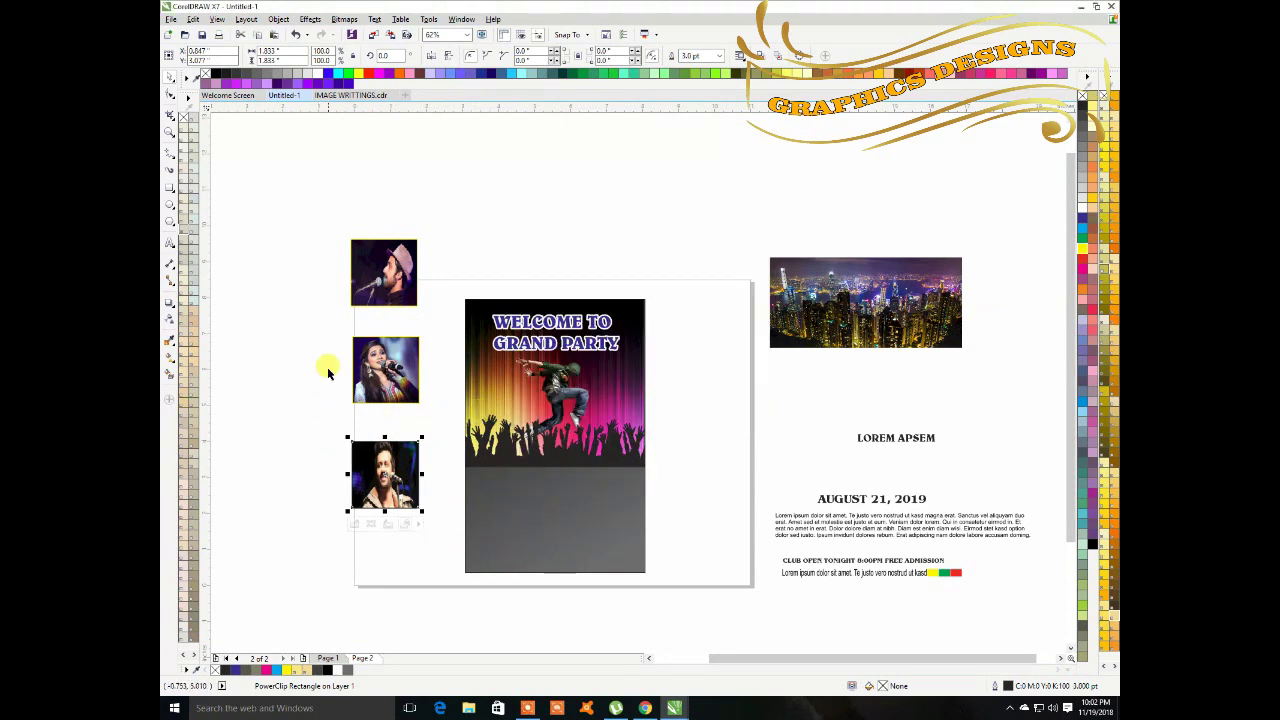
Place the photo of the singer in the hat at the left of the flyer's grey area, scaled down to about 1.225 inches square.
{"action": "left_click", "coordinate": [388, 280]}
{"action": "left_click_drag", "start_coordinate": [383, 312], "coordinate": [505, 490]}
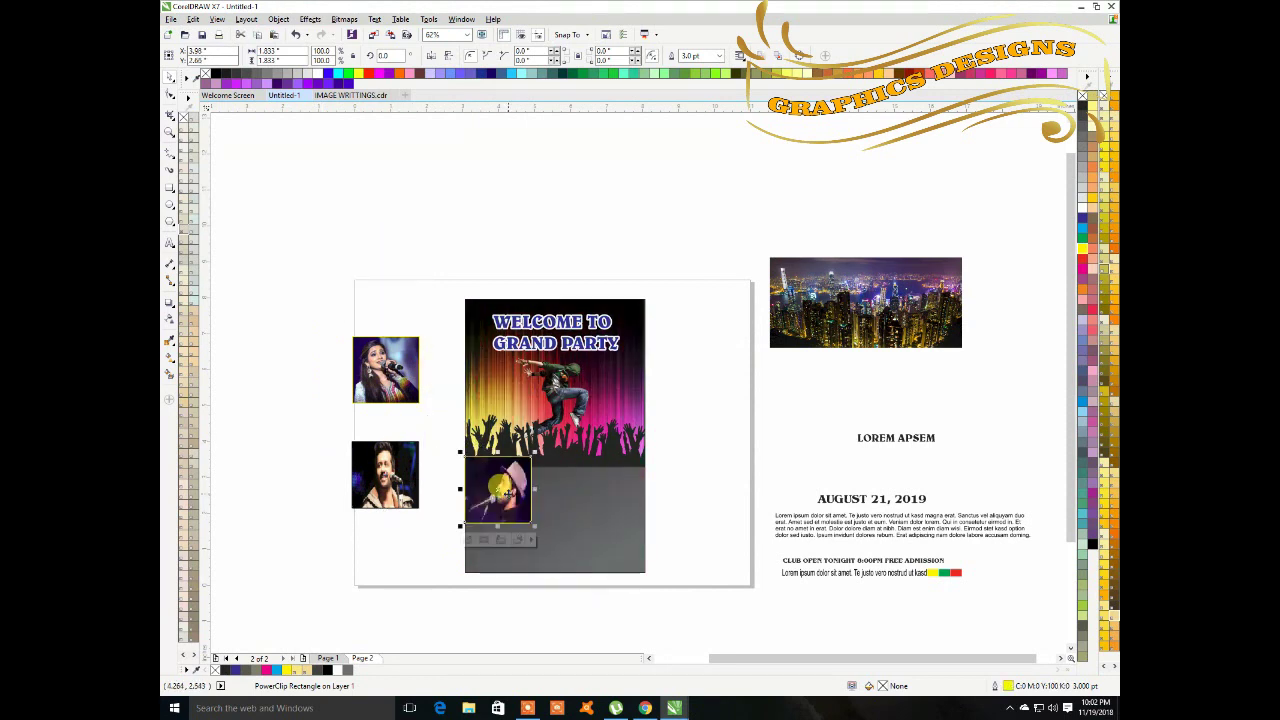
{"action": "scroll", "coordinate": [505, 490], "scroll_direction": "up", "scroll_amount": 2}
{"action": "left_click_drag", "start_coordinate": [553, 547], "coordinate": [511, 509]}
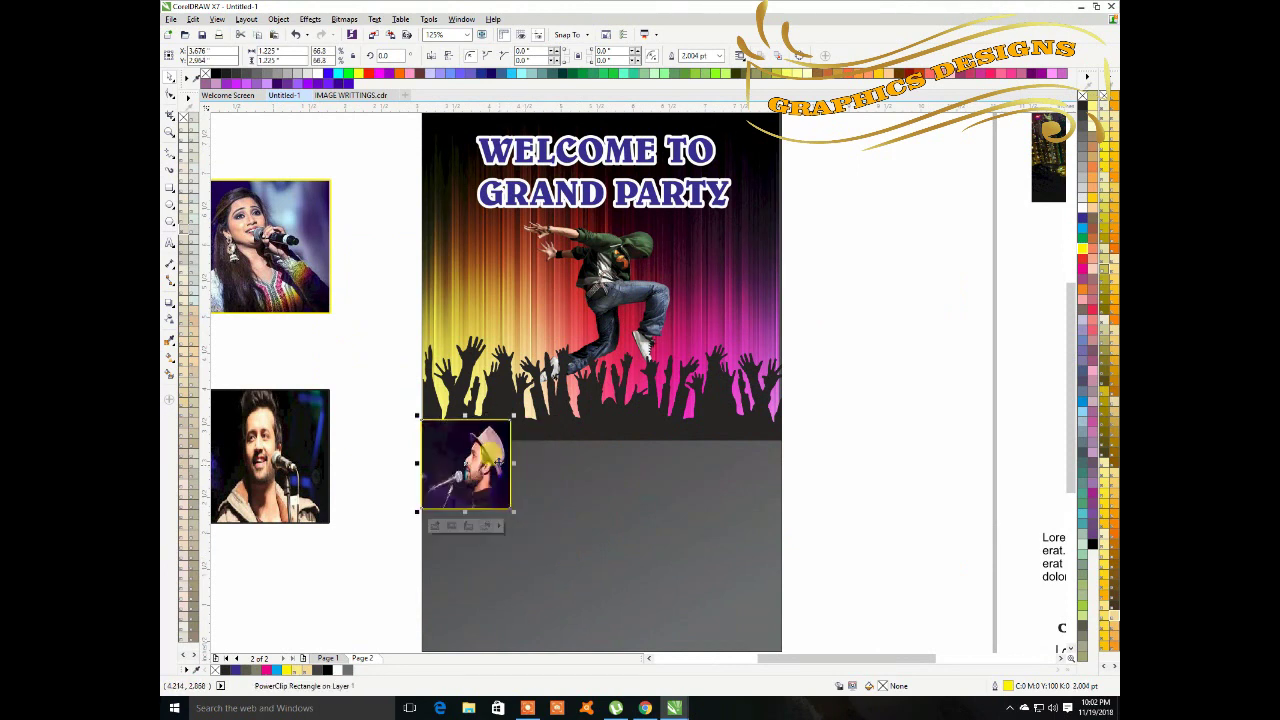
{"action": "left_click_drag", "start_coordinate": [475, 450], "coordinate": [510, 467]}
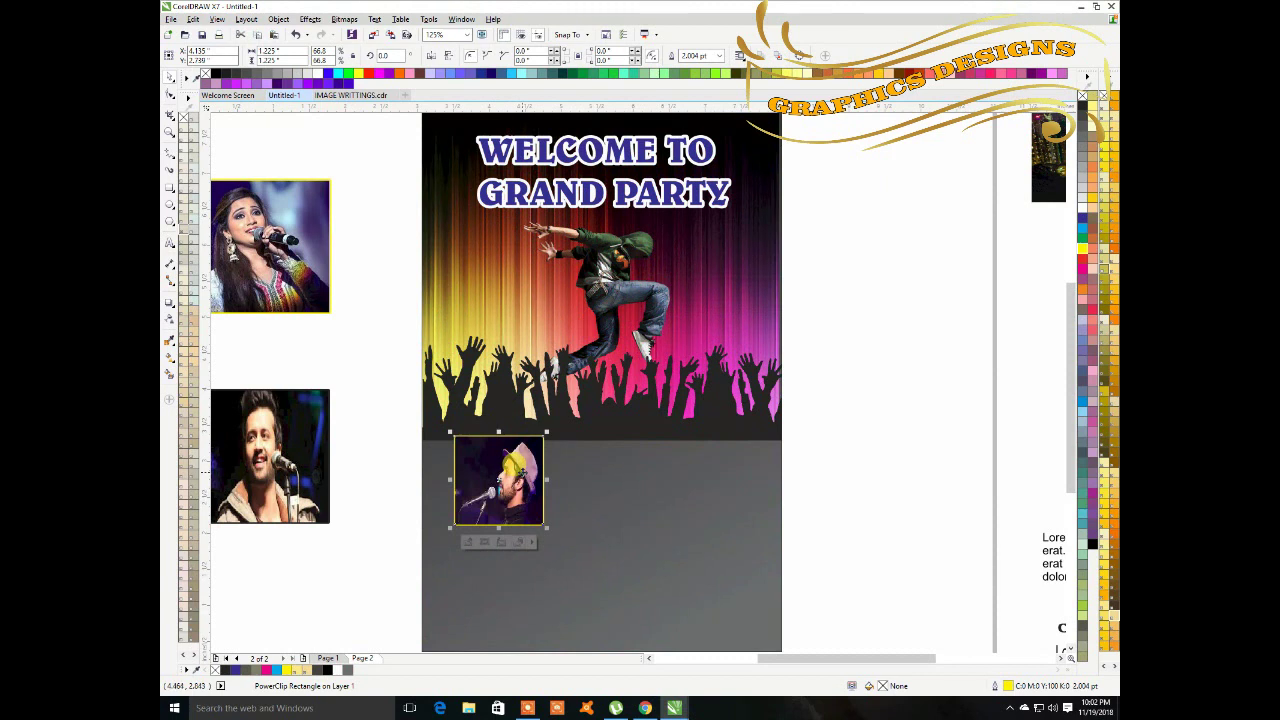
Move the bottom singer photo beside the flyer, resize it to 1.2 inches square and colour its outline yellow.
{"action": "left_click", "coordinate": [290, 460]}
{"action": "left_click_drag", "start_coordinate": [290, 460], "coordinate": [366, 490]}
{"action": "left_click", "coordinate": [479, 500]}
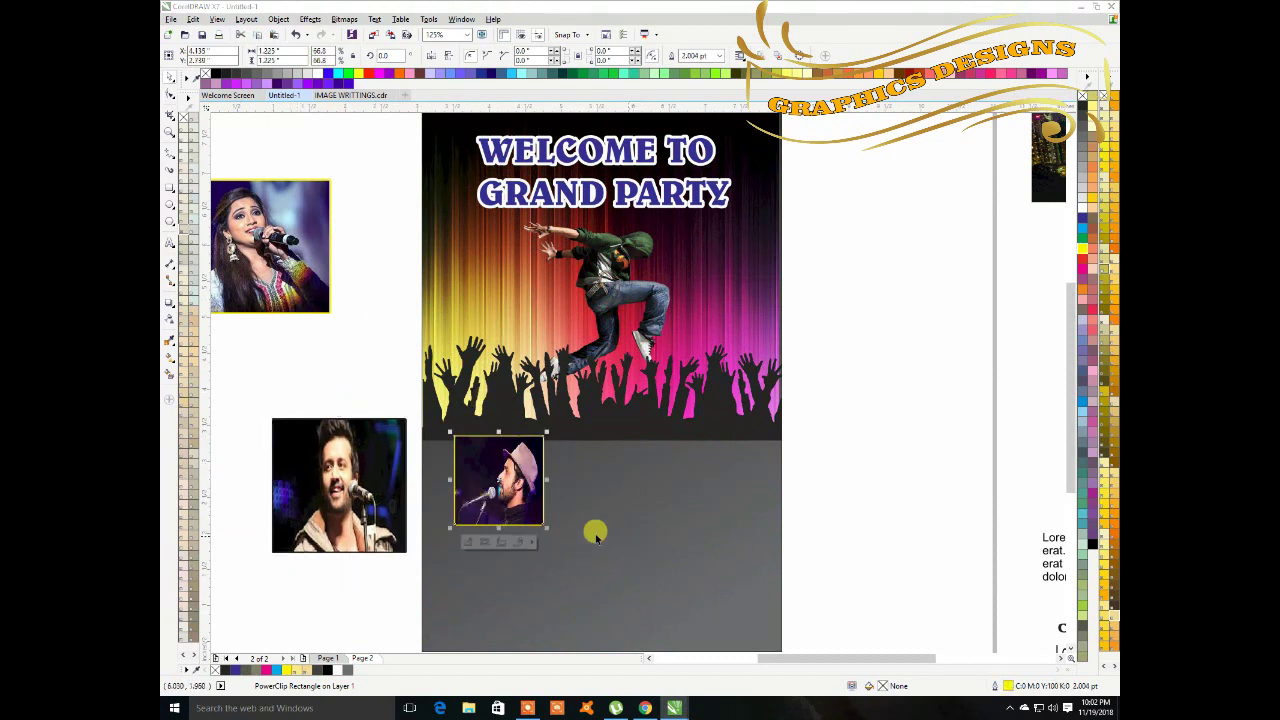
{"action": "left_click", "coordinate": [350, 466]}
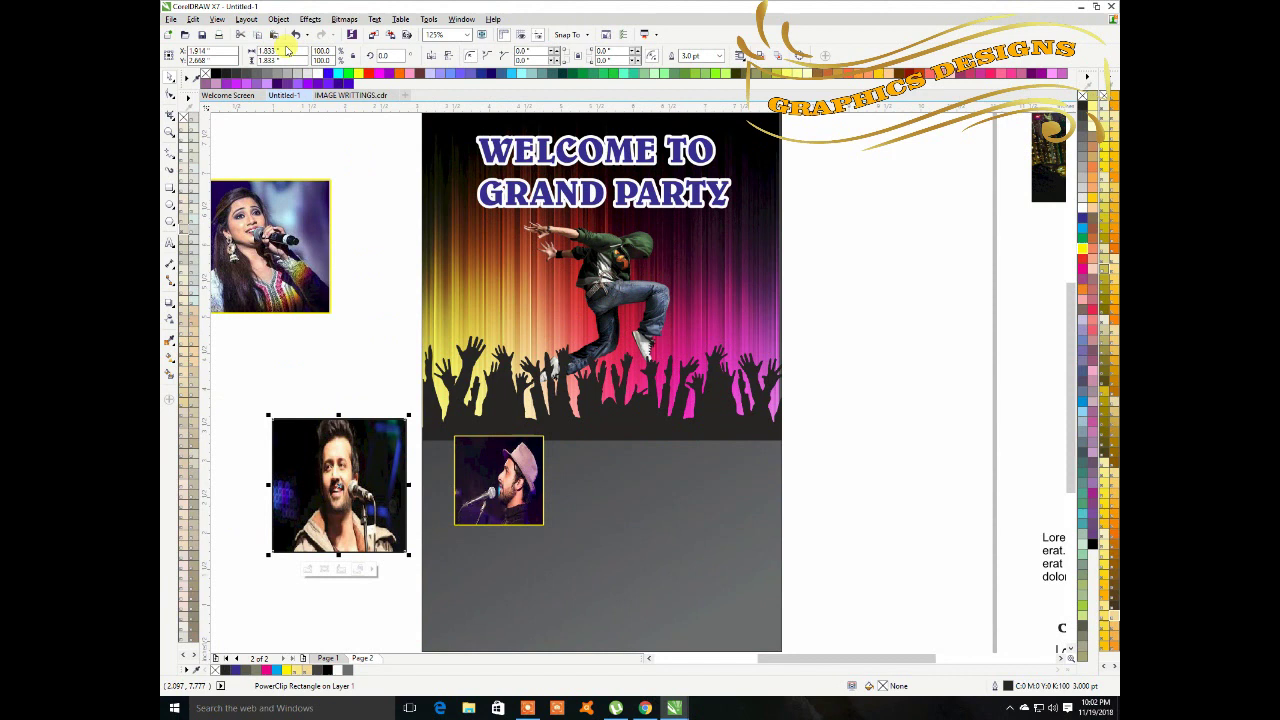
{"action": "key", "text": "BackSpace"}
{"action": "type", "text": "1.2"}
{"action": "key", "text": "Return"}
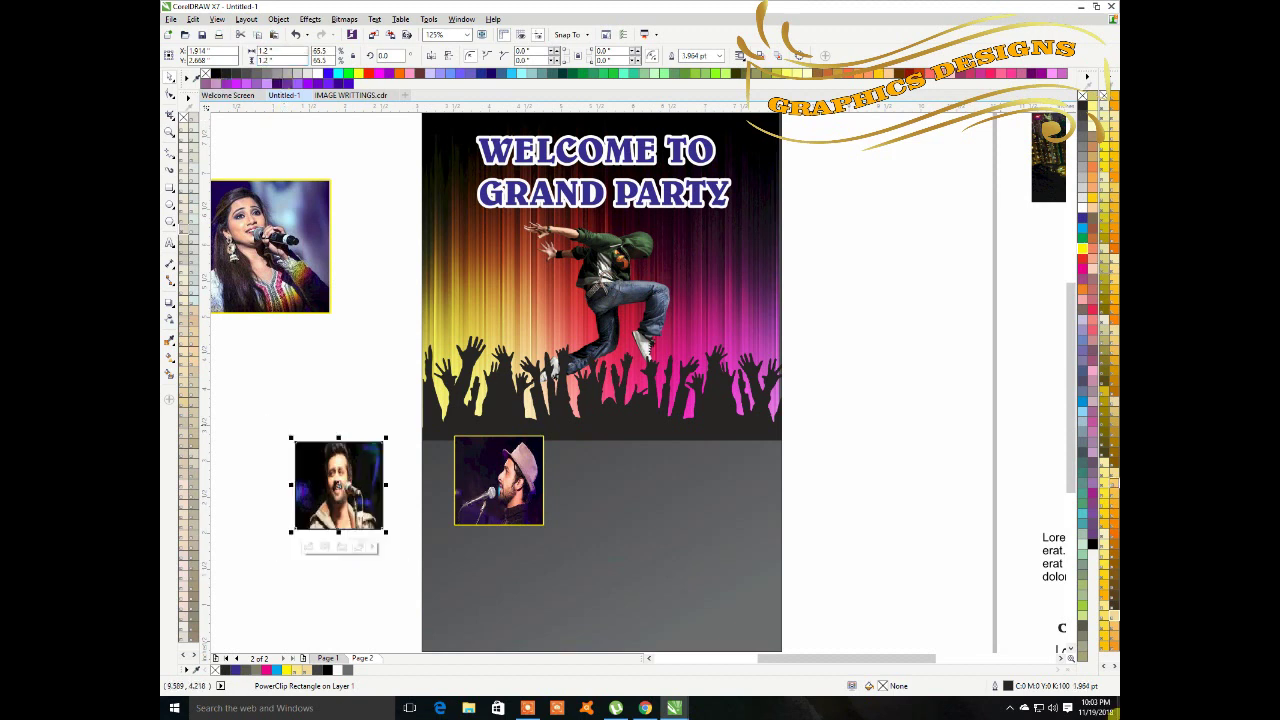
{"action": "right_click", "coordinate": [1083, 247]}
Place the female singer's photo in the row's centre, shrunk to about 1.375 inches, and the remaining singer photo directly to its right.
{"action": "left_click", "coordinate": [268, 248]}
{"action": "left_click_drag", "start_coordinate": [268, 248], "coordinate": [598, 460]}
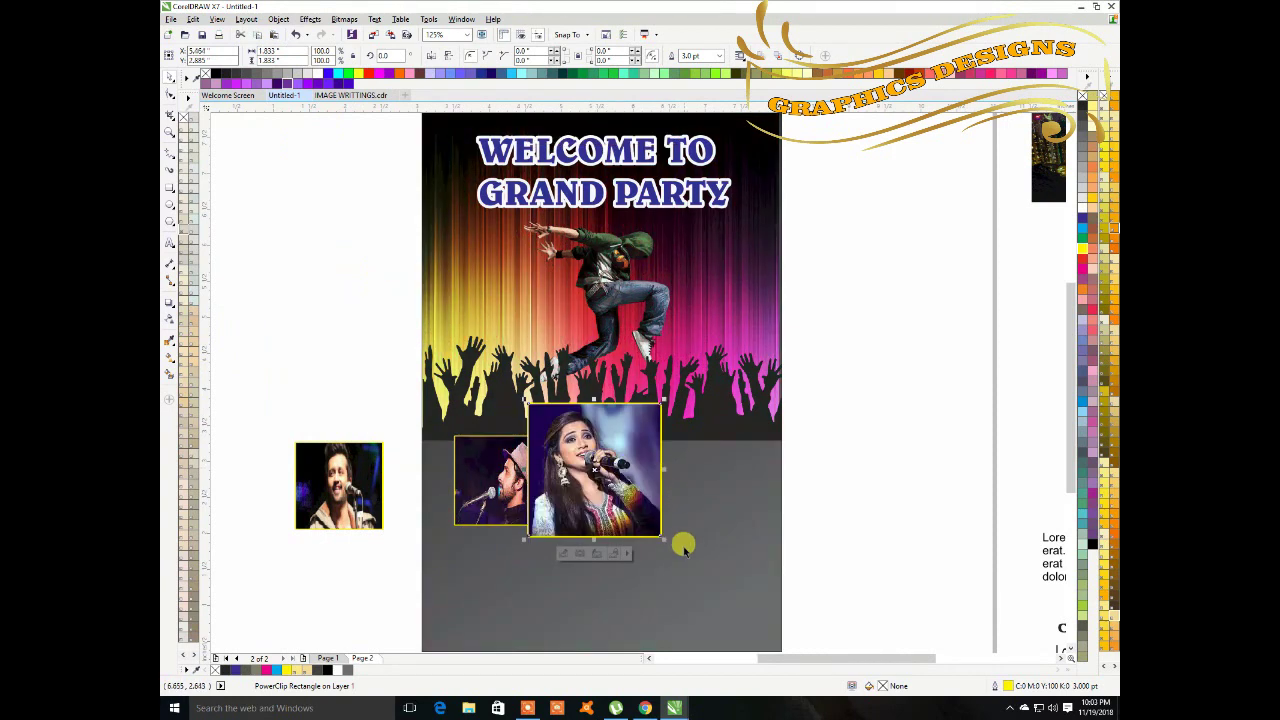
{"action": "left_click_drag", "start_coordinate": [659, 537], "coordinate": [612, 488]}
{"action": "left_click_drag", "start_coordinate": [308, 485], "coordinate": [677, 471]}
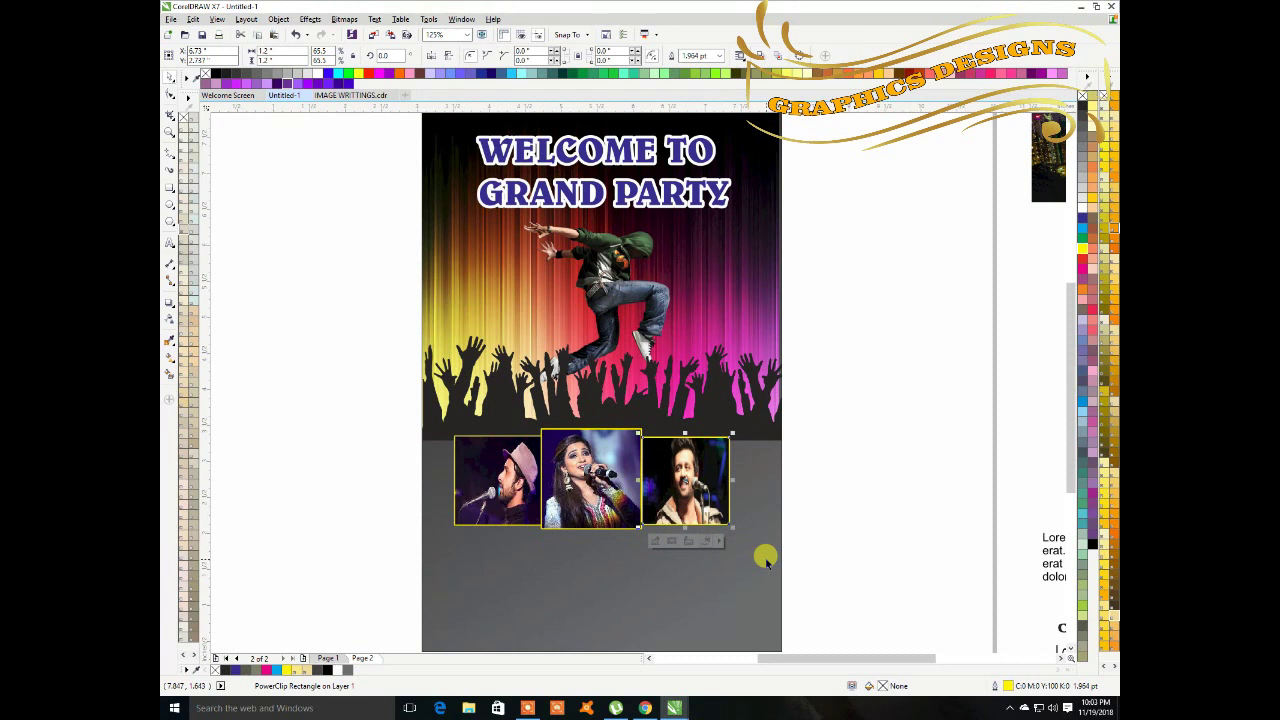
Select all three singer photos and stretch the row horizontally on both sides to about 4.575 inches wide.
{"action": "left_click", "coordinate": [329, 565]}
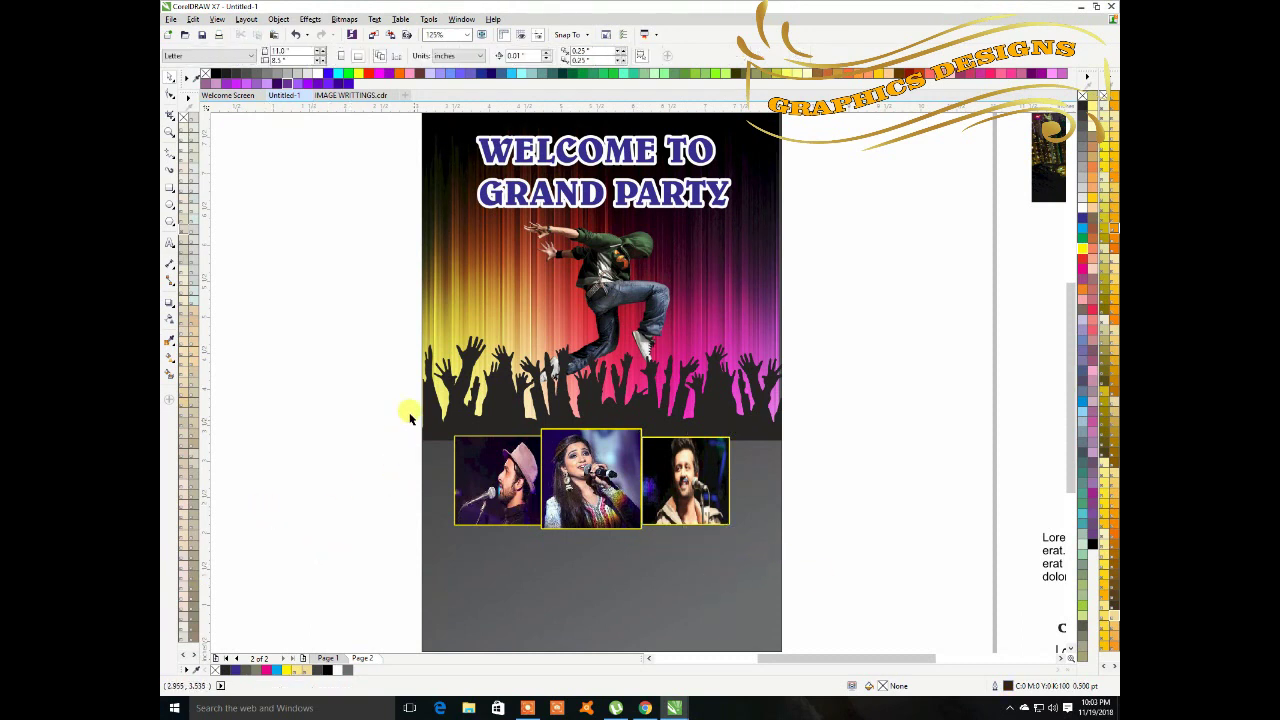
{"action": "left_click_drag", "start_coordinate": [366, 409], "coordinate": [806, 551]}
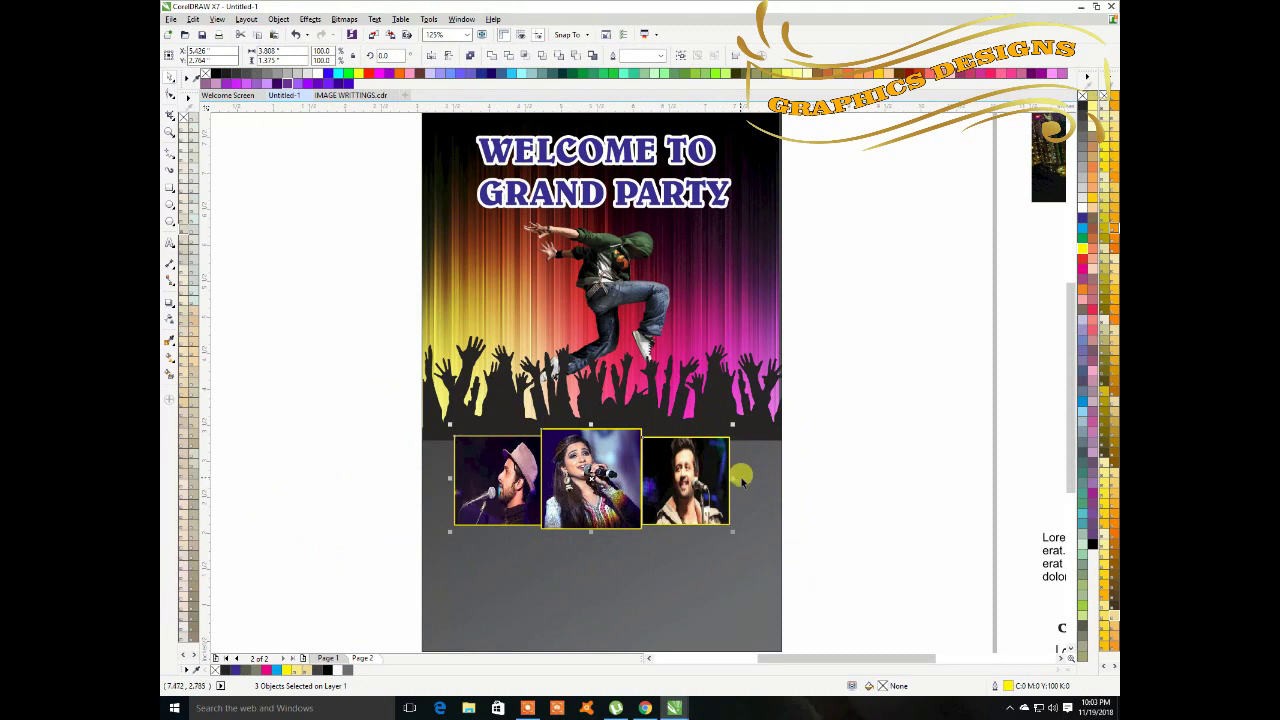
{"action": "left_click_drag", "start_coordinate": [730, 476], "coordinate": [760, 478]}
{"action": "left_click_drag", "start_coordinate": [442, 474], "coordinate": [425, 471]}
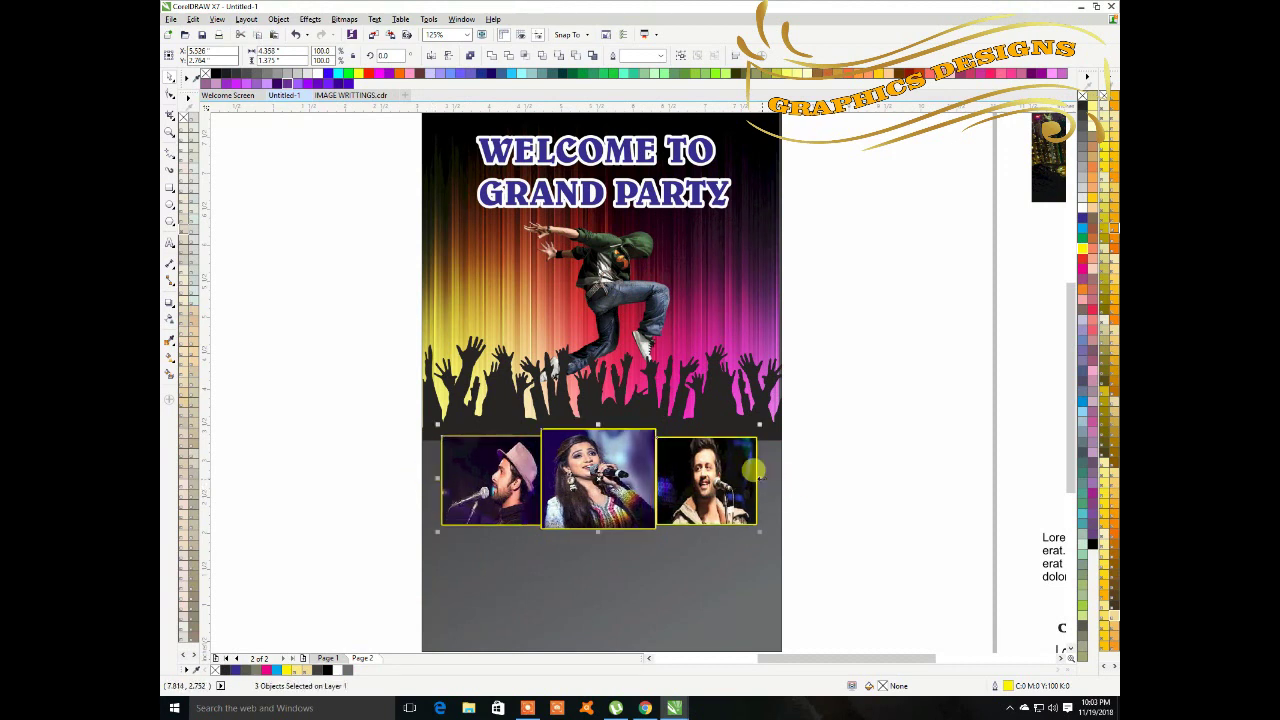
{"action": "left_click_drag", "start_coordinate": [758, 472], "coordinate": [766, 468]}
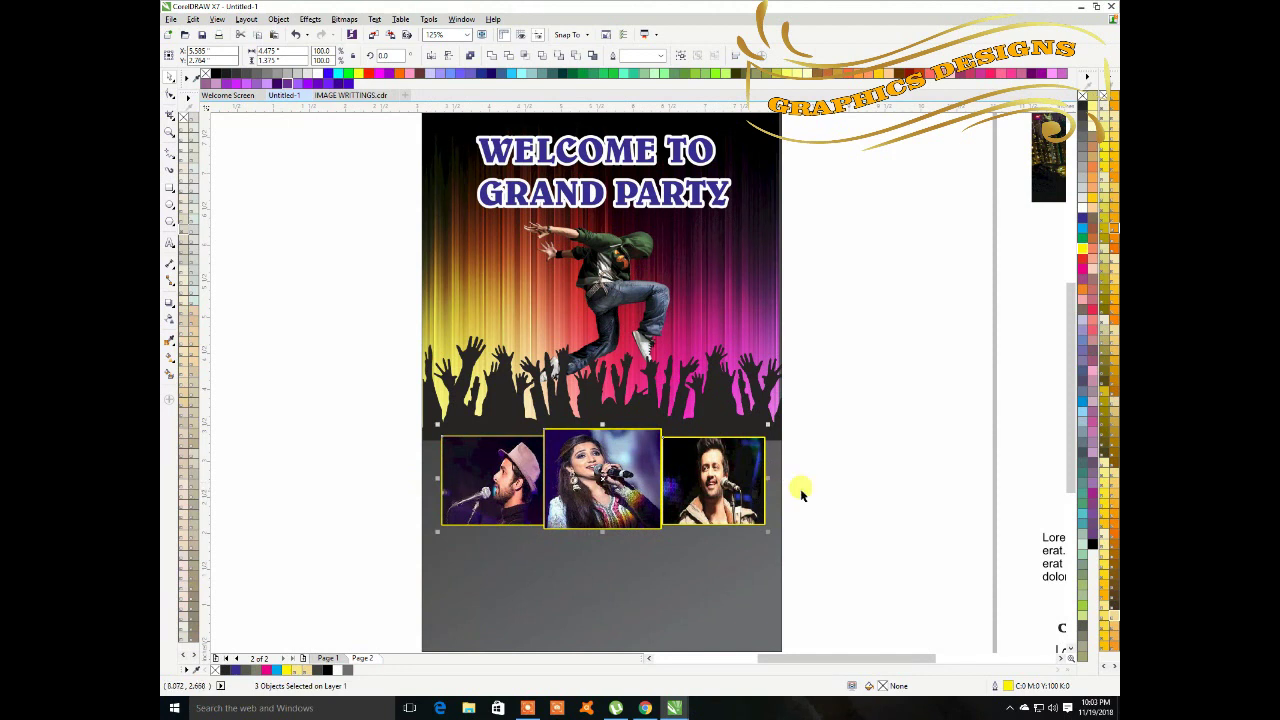
{"action": "left_click_drag", "start_coordinate": [428, 470], "coordinate": [421, 467]}
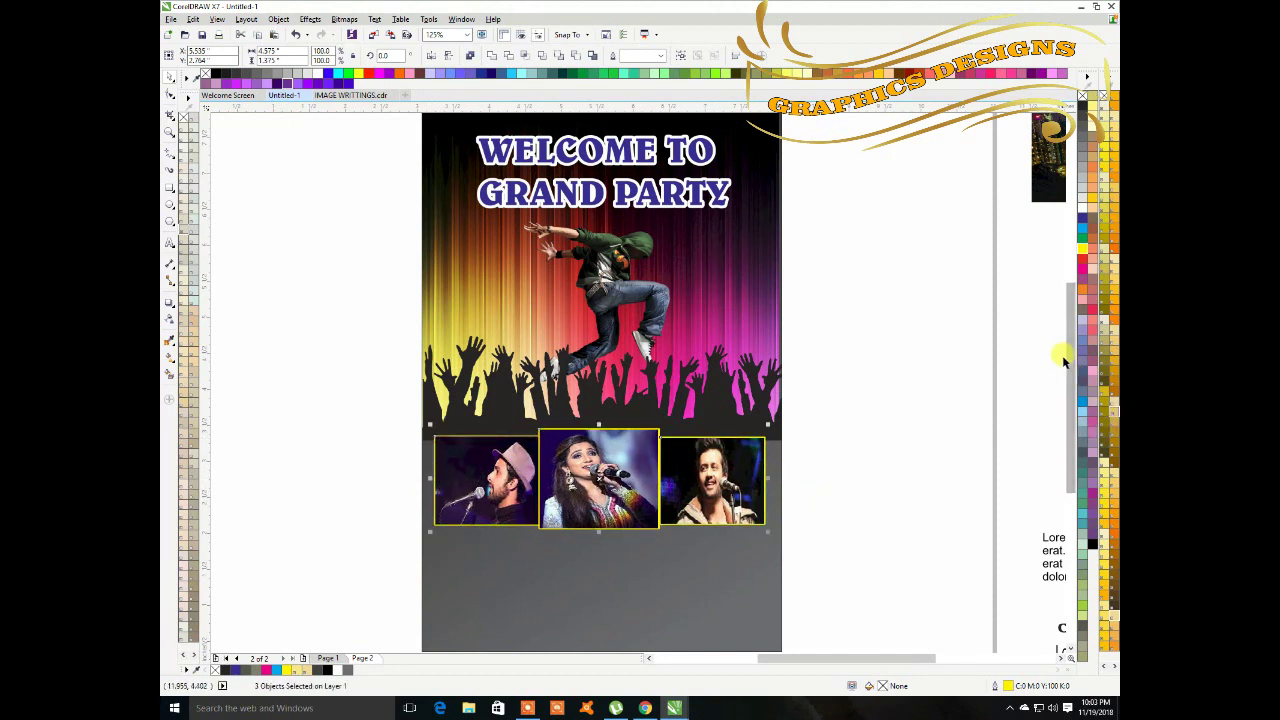
Recolour the crowd silhouette with a 90% Black fill and deselect it.
{"action": "scroll", "coordinate": [1068, 362], "scroll_direction": "down", "scroll_amount": 2}
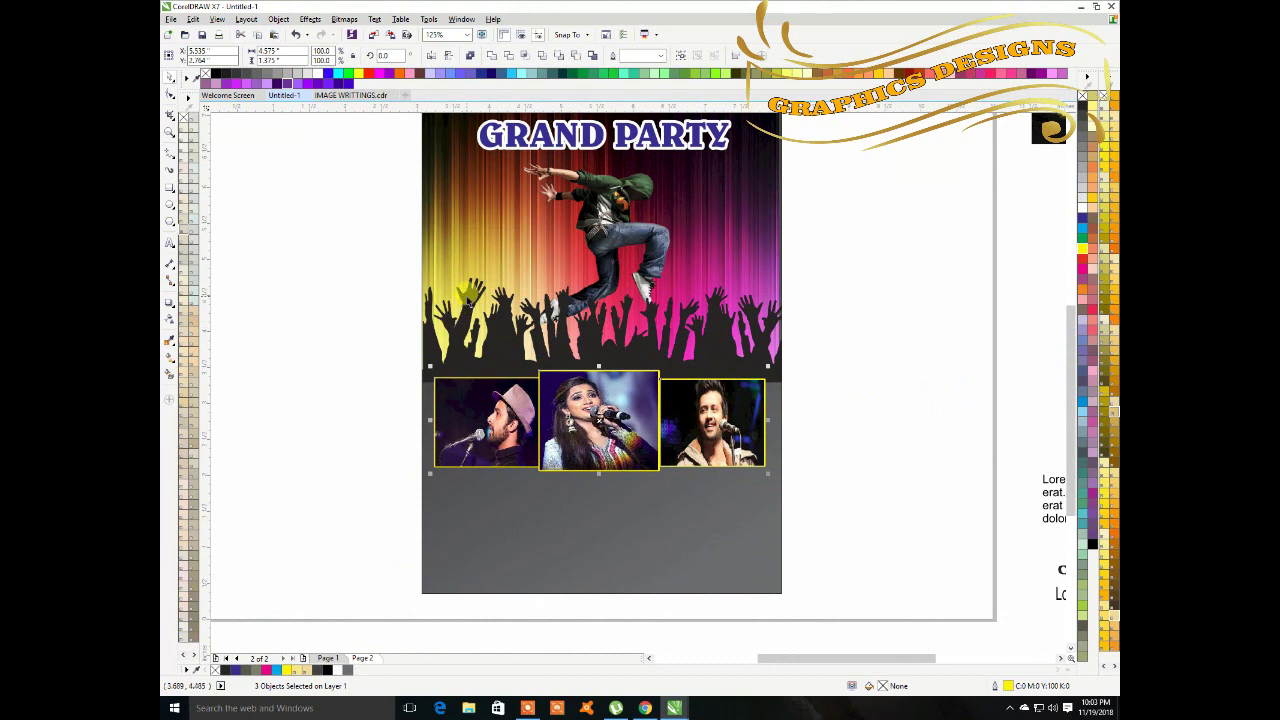
{"action": "left_click", "coordinate": [468, 290]}
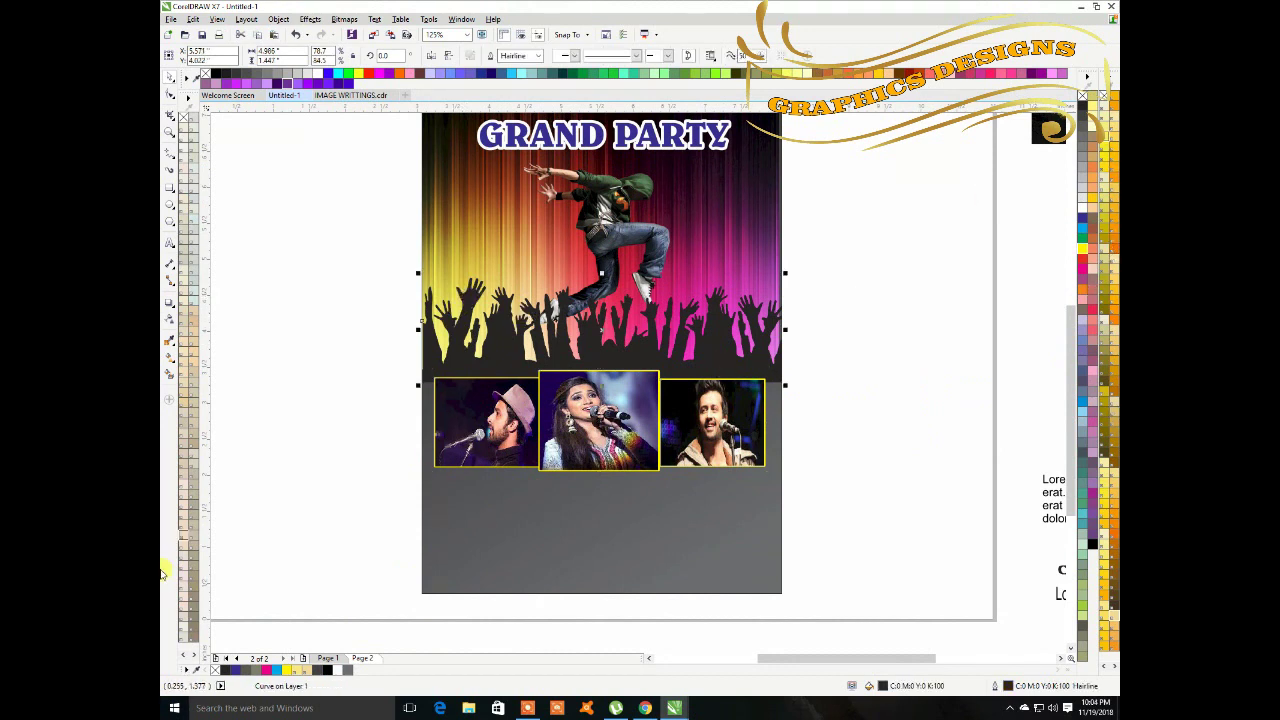
{"action": "left_click", "coordinate": [320, 671]}
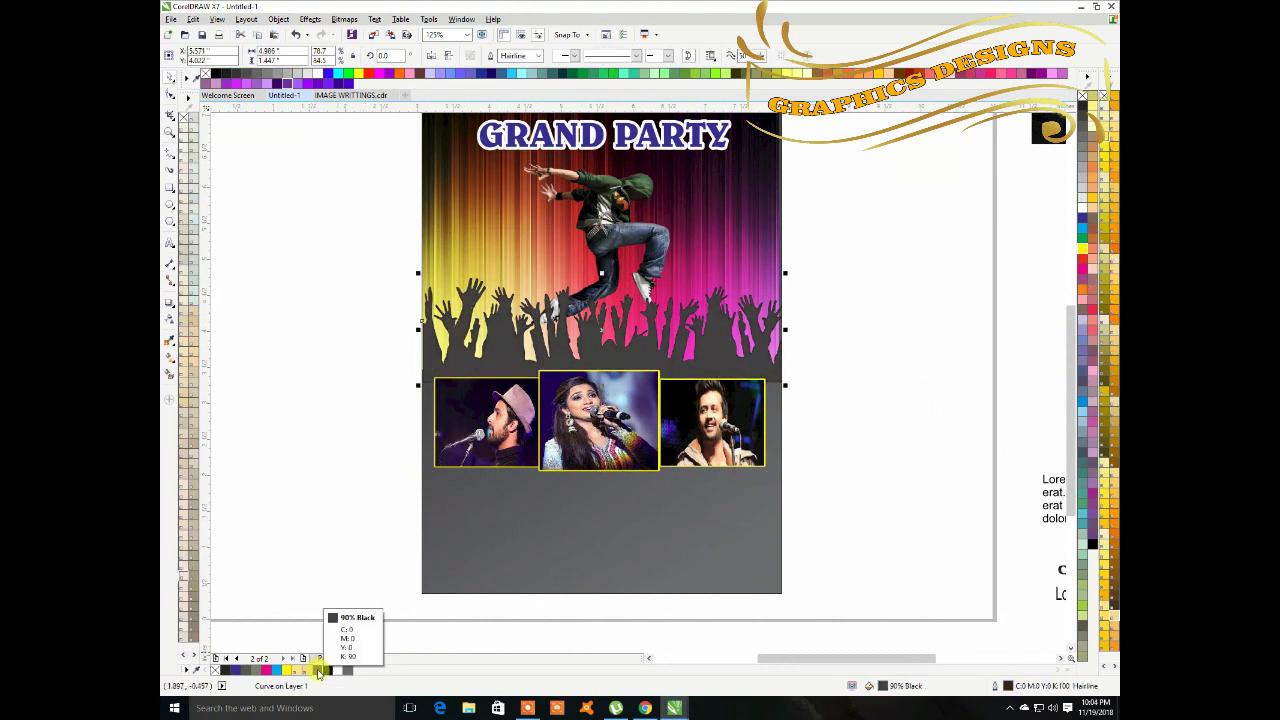
{"action": "left_click", "coordinate": [347, 671]}
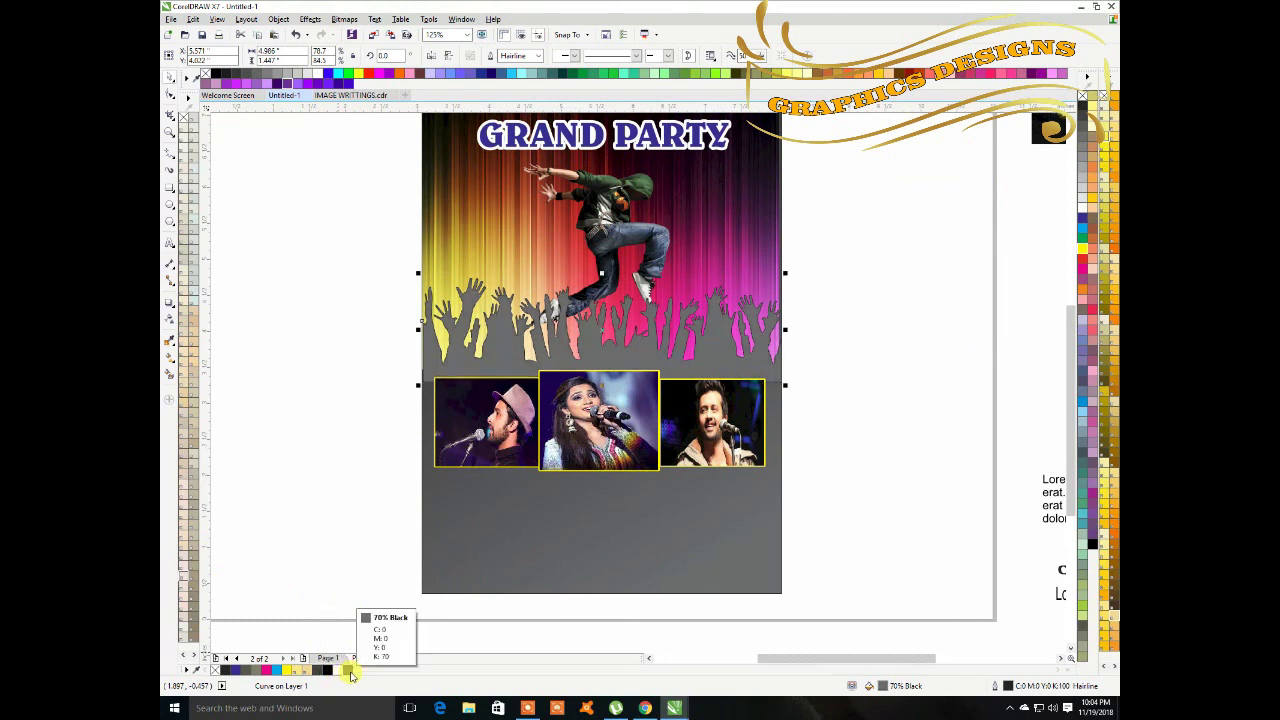
{"action": "left_click", "coordinate": [320, 671]}
{"action": "left_click", "coordinate": [300, 529]}
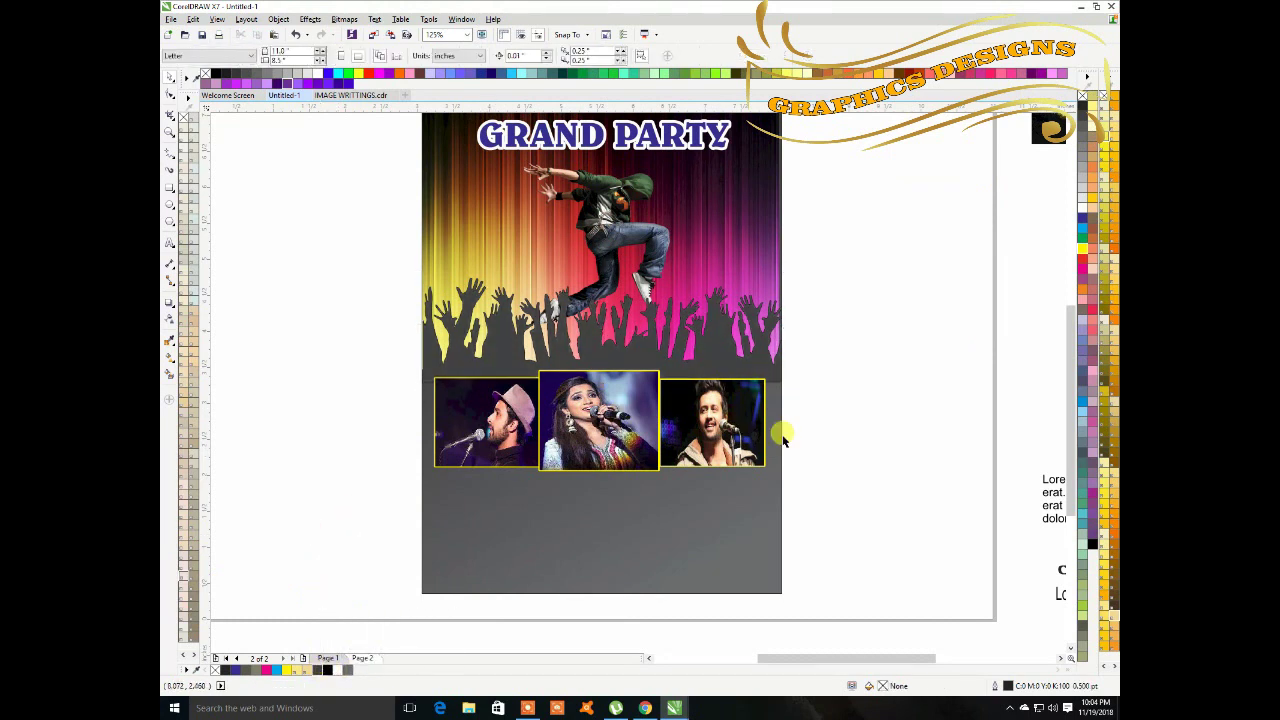
Move the LOREM APSEM text beneath the centre singer photo and shrink it to about 7.8 pt.
{"action": "scroll", "coordinate": [815, 438], "scroll_direction": "down", "scroll_amount": 3}
{"action": "left_click_drag", "start_coordinate": [895, 655], "coordinate": [915, 656]}
{"action": "left_click_drag", "start_coordinate": [1000, 382], "coordinate": [650, 456]}
{"action": "scroll", "coordinate": [650, 457], "scroll_direction": "up", "scroll_amount": 4}
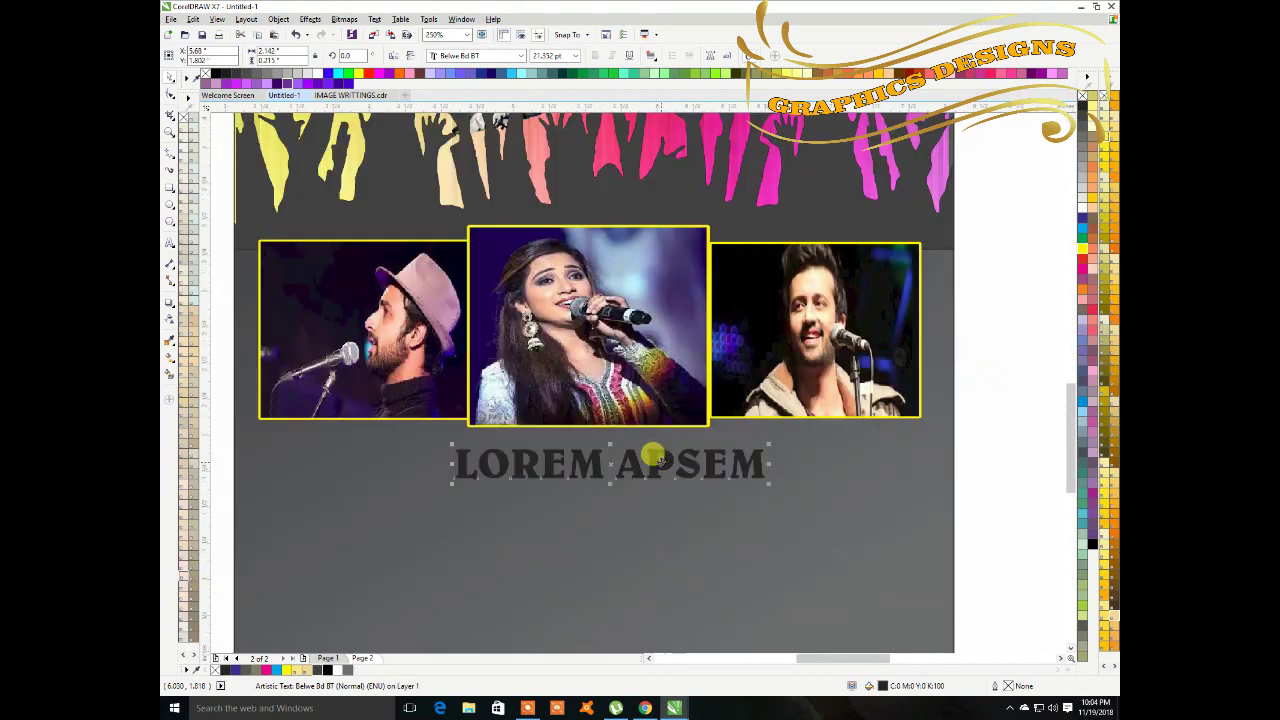
{"action": "left_click_drag", "start_coordinate": [763, 479], "coordinate": [691, 460]}
Copy the LOREM APSEM caption beneath the right singer photo, fill it white, and copy the white caption beneath the left photo.
{"action": "left_click_drag", "start_coordinate": [521, 446], "coordinate": [828, 436]}
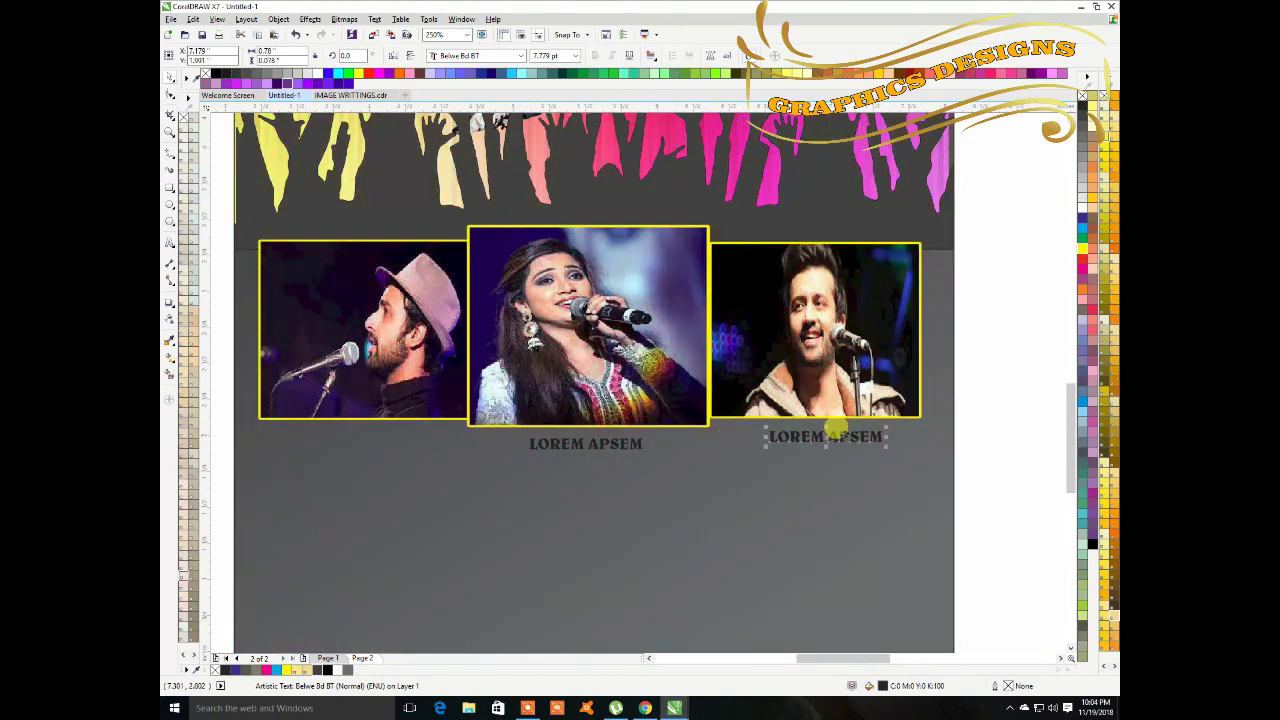
{"action": "left_click", "coordinate": [1086, 208]}
{"action": "left_click_drag", "start_coordinate": [843, 437], "coordinate": [370, 432]}
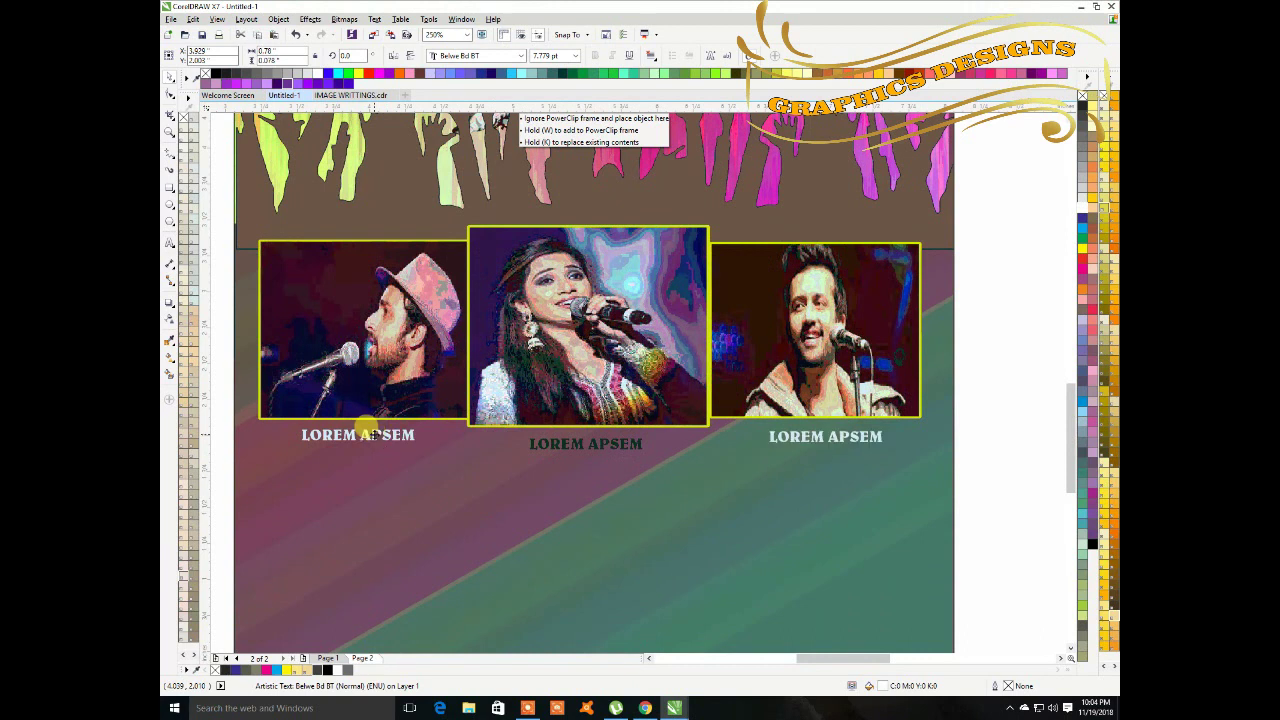
Fill the LOREM APSEM caption beneath the centre singer photo with white and deselect it.
{"action": "left_click", "coordinate": [583, 445]}
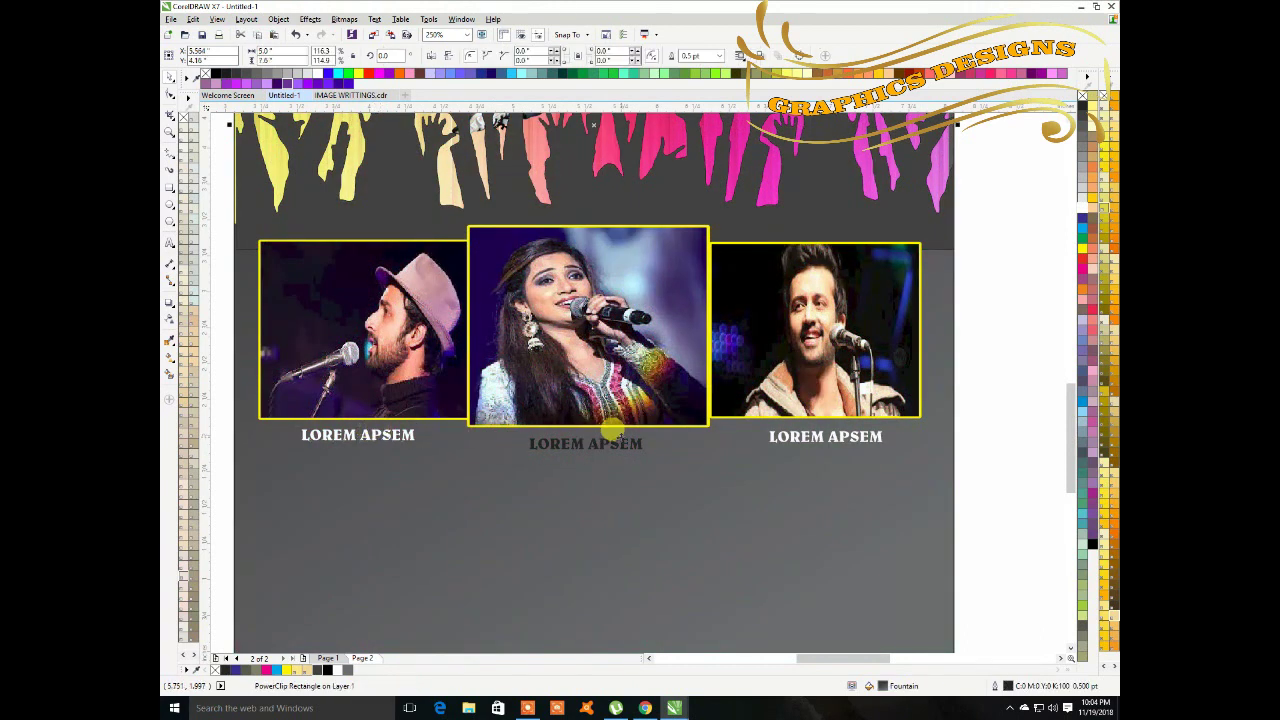
{"action": "left_click", "coordinate": [621, 447]}
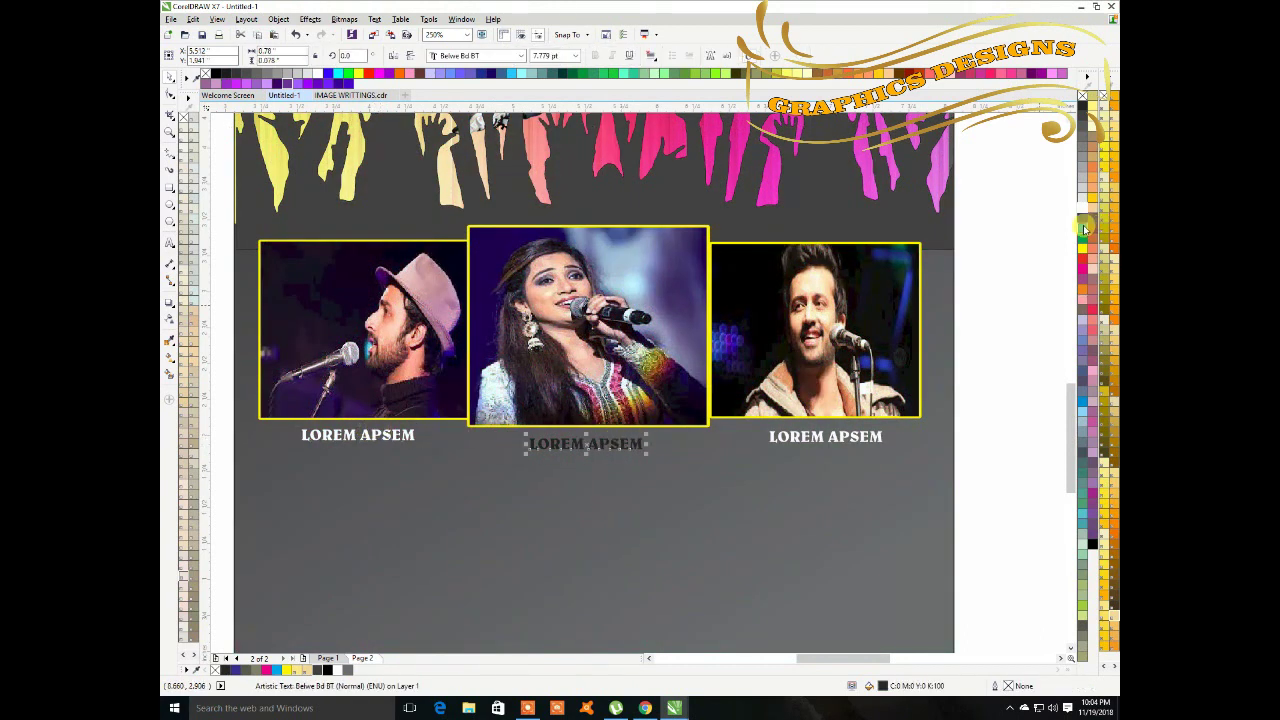
{"action": "left_click", "coordinate": [1084, 228]}
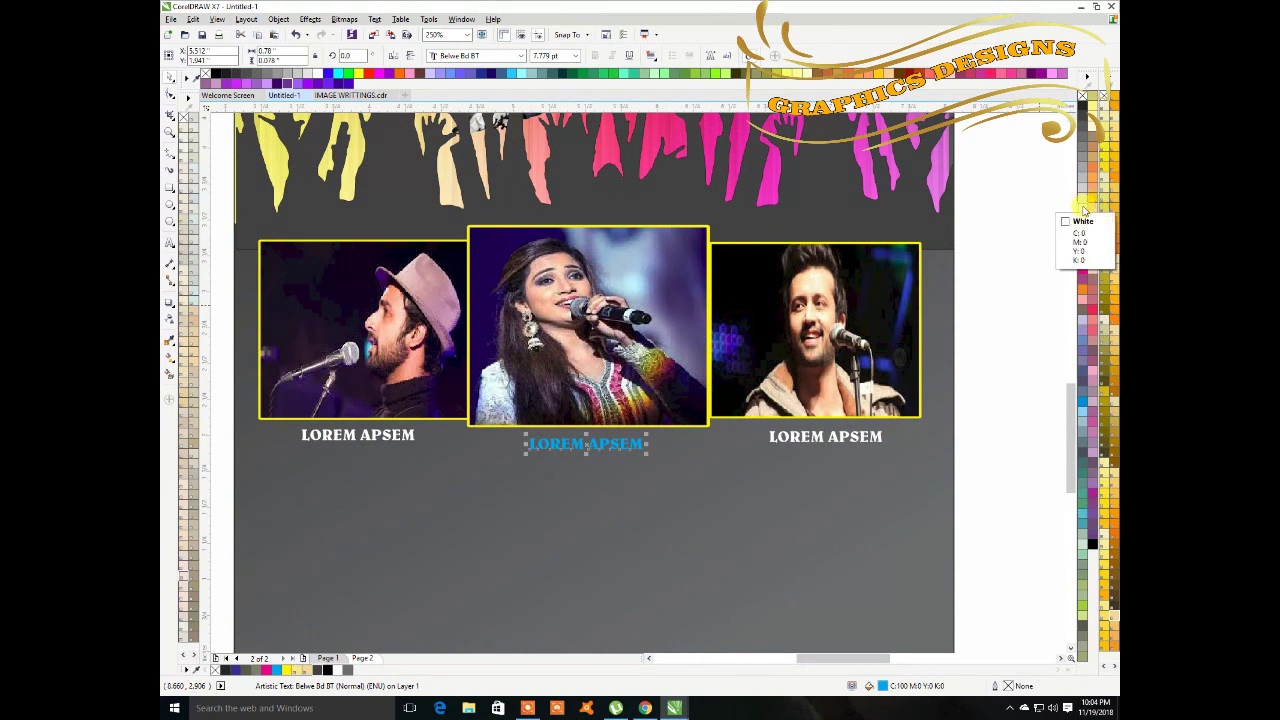
{"action": "left_click", "coordinate": [1092, 205]}
{"action": "left_click", "coordinate": [1014, 372]}
Move the AUGUST 21, 2019 text onto the flyer, beneath the row of singer captions.
{"action": "scroll", "coordinate": [555, 392], "scroll_direction": "down", "scroll_amount": 1}
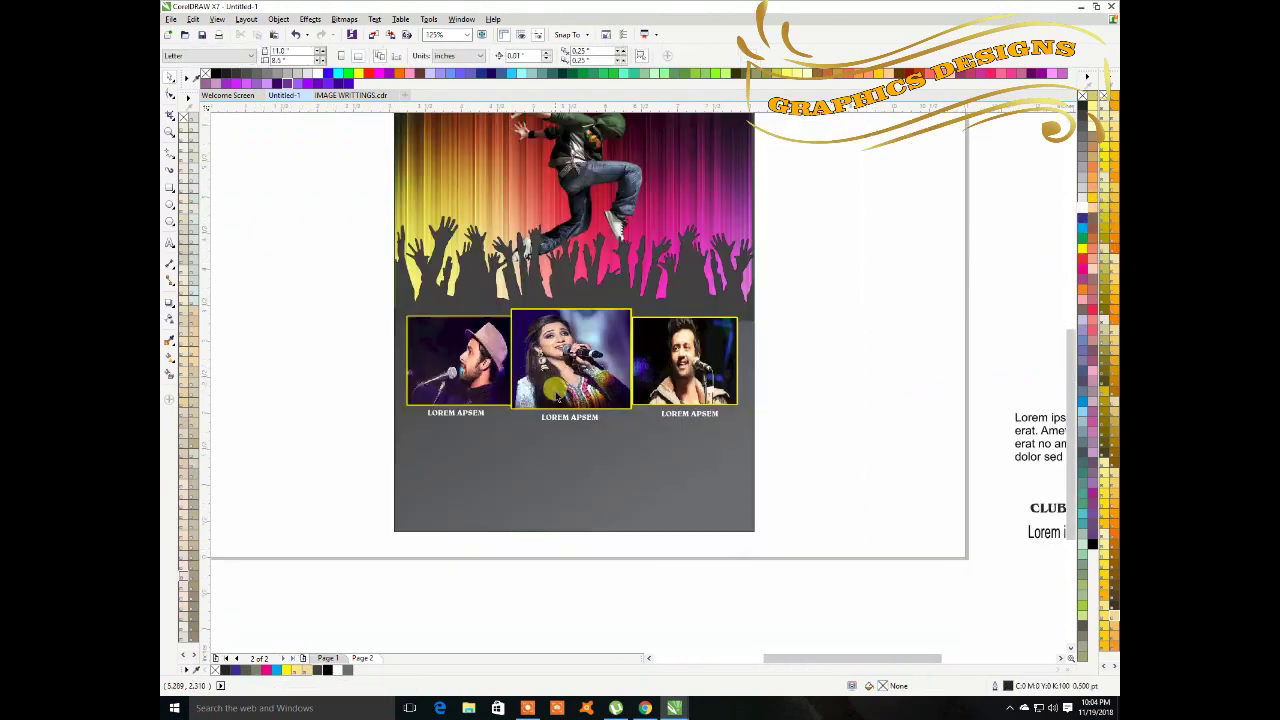
{"action": "scroll", "coordinate": [725, 490], "scroll_direction": "down", "scroll_amount": 1}
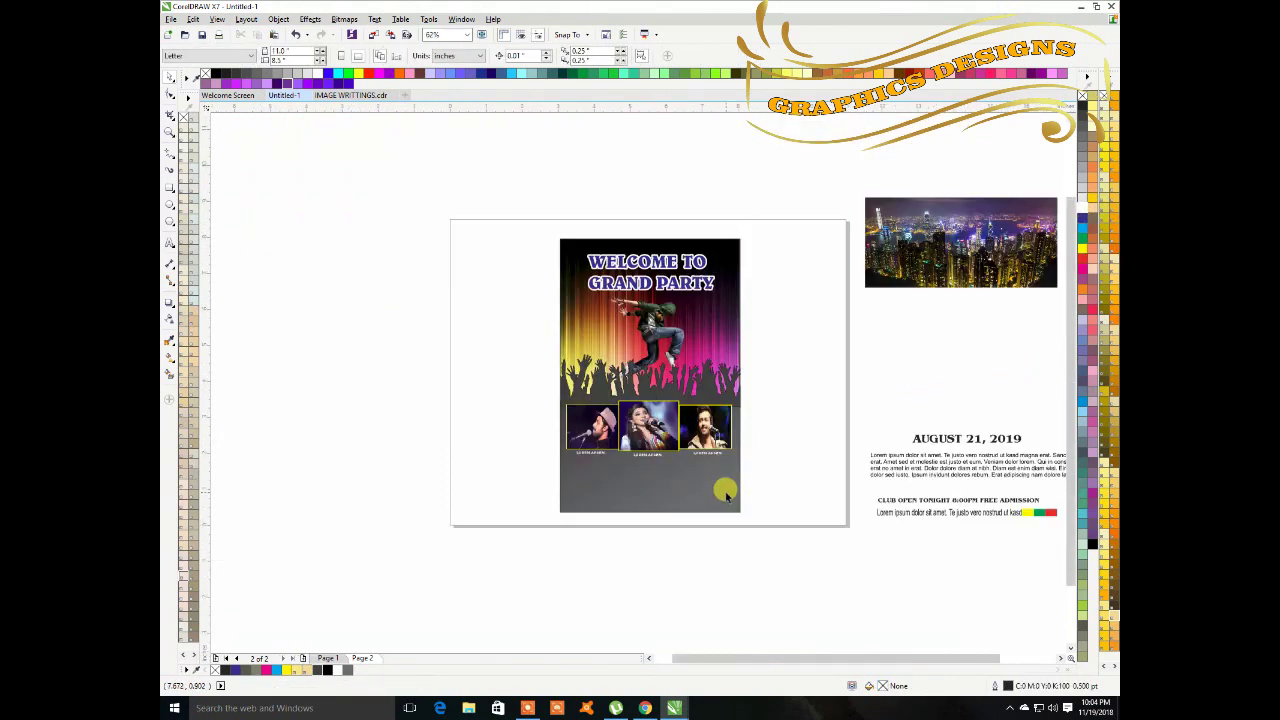
{"action": "left_click", "coordinate": [1000, 440]}
{"action": "left_click_drag", "start_coordinate": [1000, 440], "coordinate": [677, 458]}
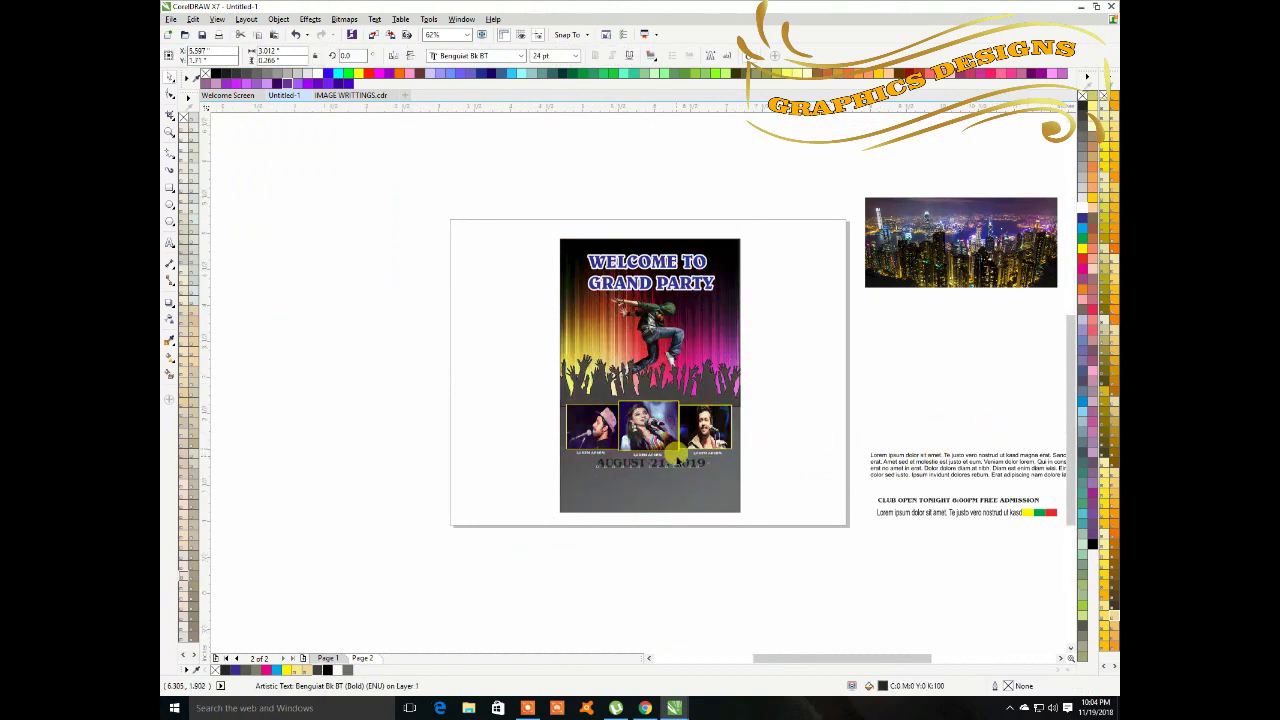
{"action": "scroll", "coordinate": [677, 458], "scroll_direction": "up", "scroll_amount": 2}
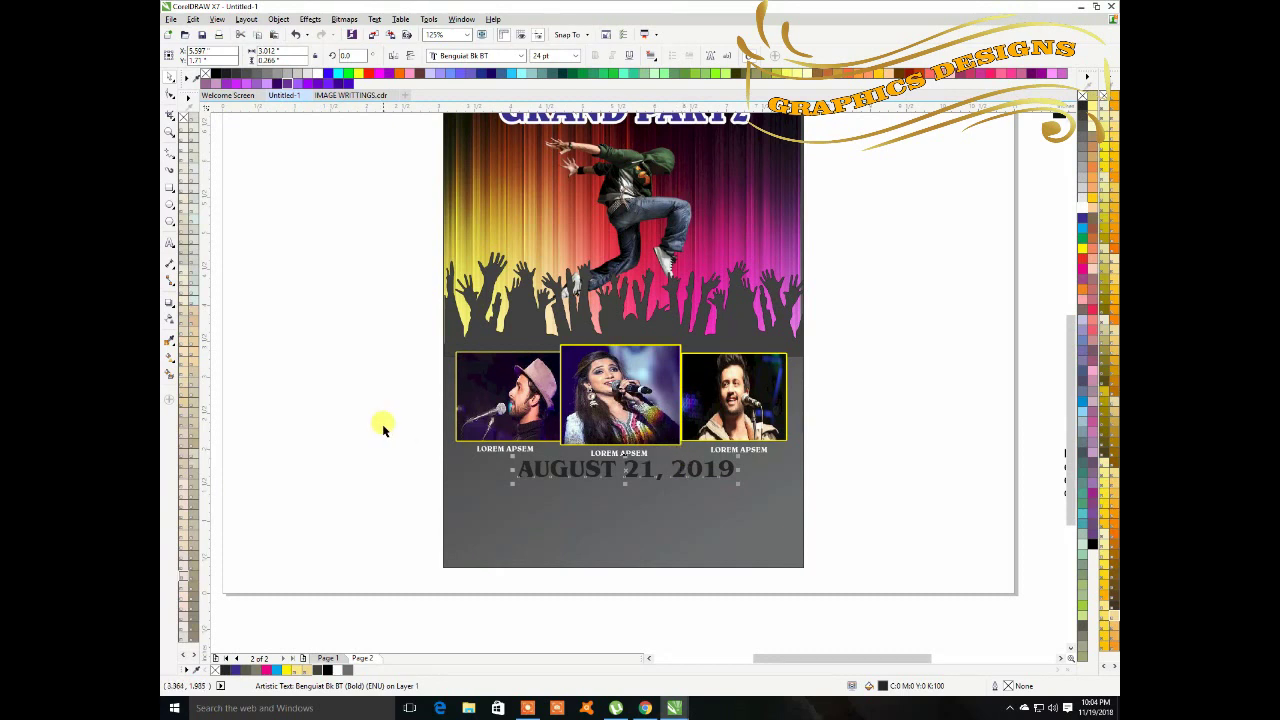
Select the three singer photos with their captions, raise them, and shrink the row to about 4.33 by 1.34 inches.
{"action": "left_click_drag", "start_coordinate": [373, 325], "coordinate": [824, 466]}
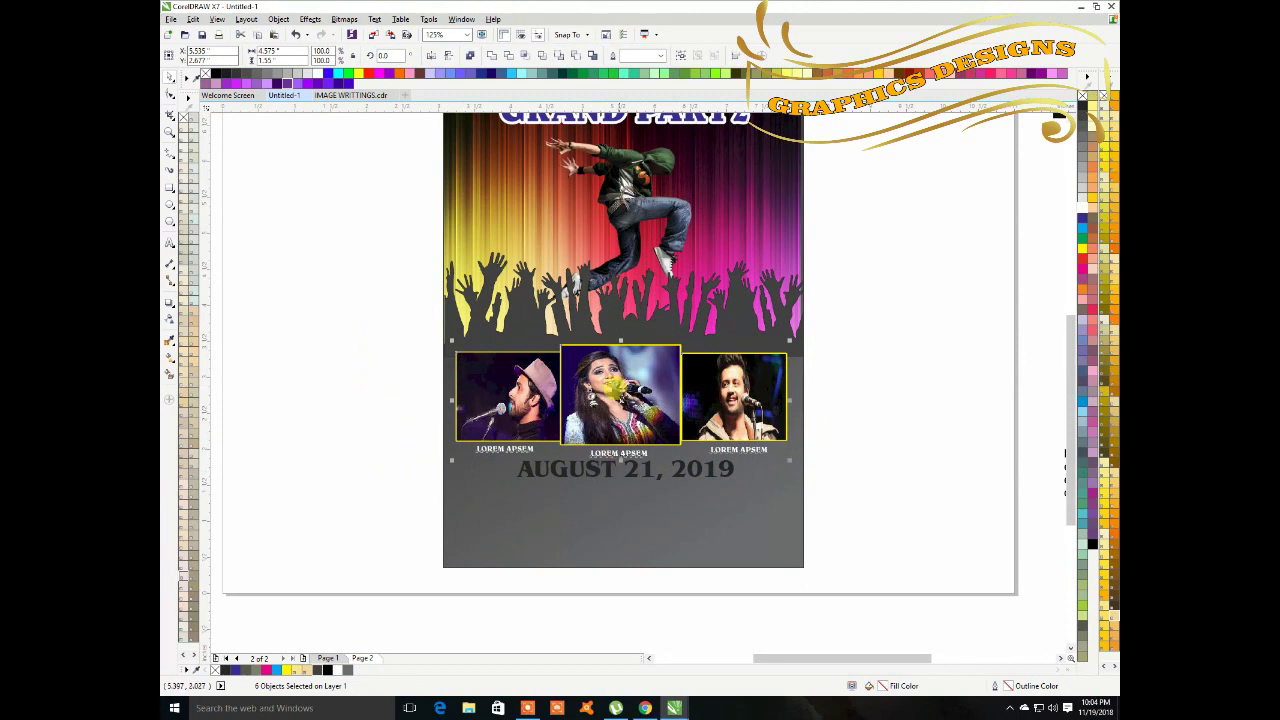
{"action": "left_click_drag", "start_coordinate": [612, 455], "coordinate": [612, 441]}
{"action": "left_click_drag", "start_coordinate": [619, 338], "coordinate": [619, 324]}
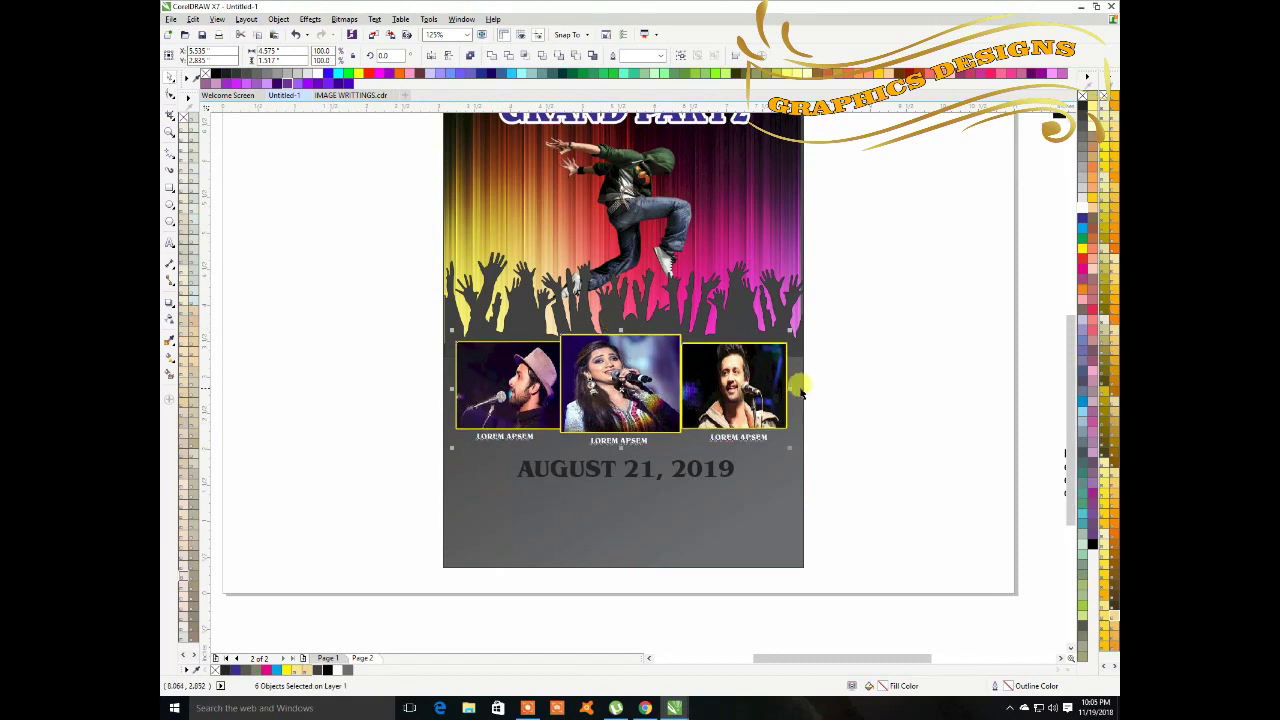
{"action": "left_click_drag", "start_coordinate": [784, 380], "coordinate": [775, 381]}
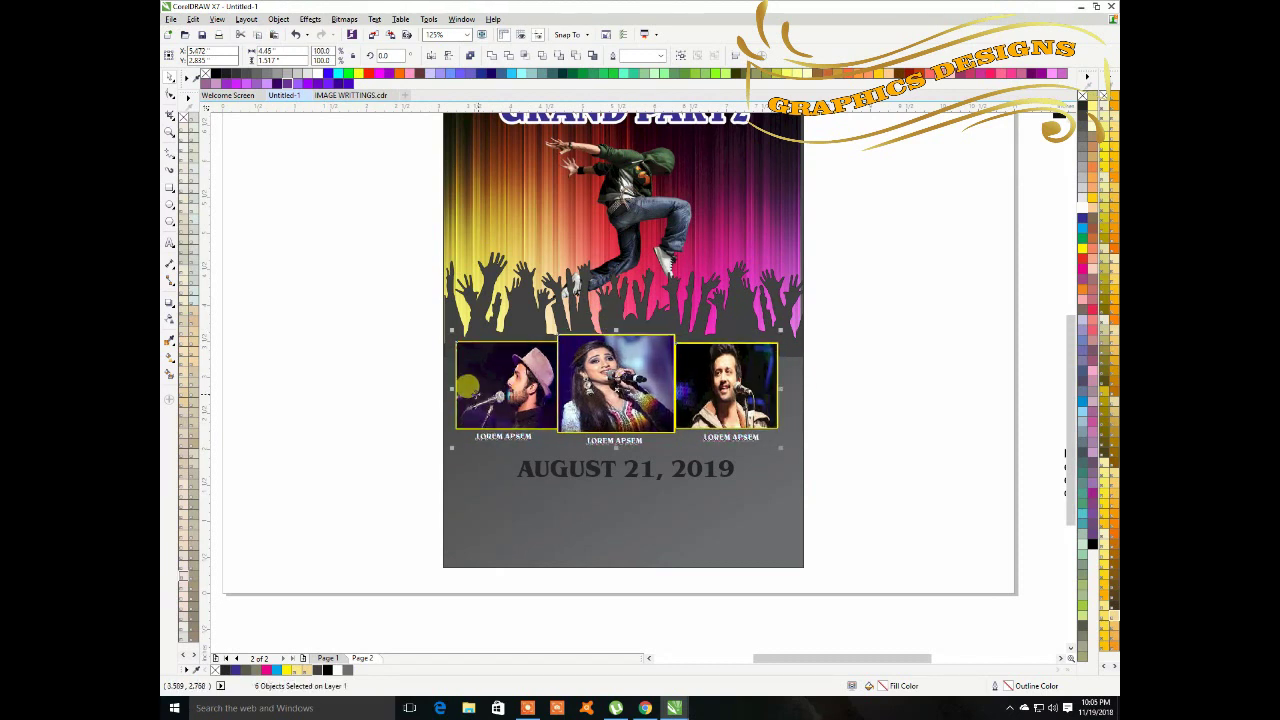
{"action": "left_click_drag", "start_coordinate": [444, 380], "coordinate": [453, 378]}
{"action": "left_click_drag", "start_coordinate": [611, 442], "coordinate": [608, 428]}
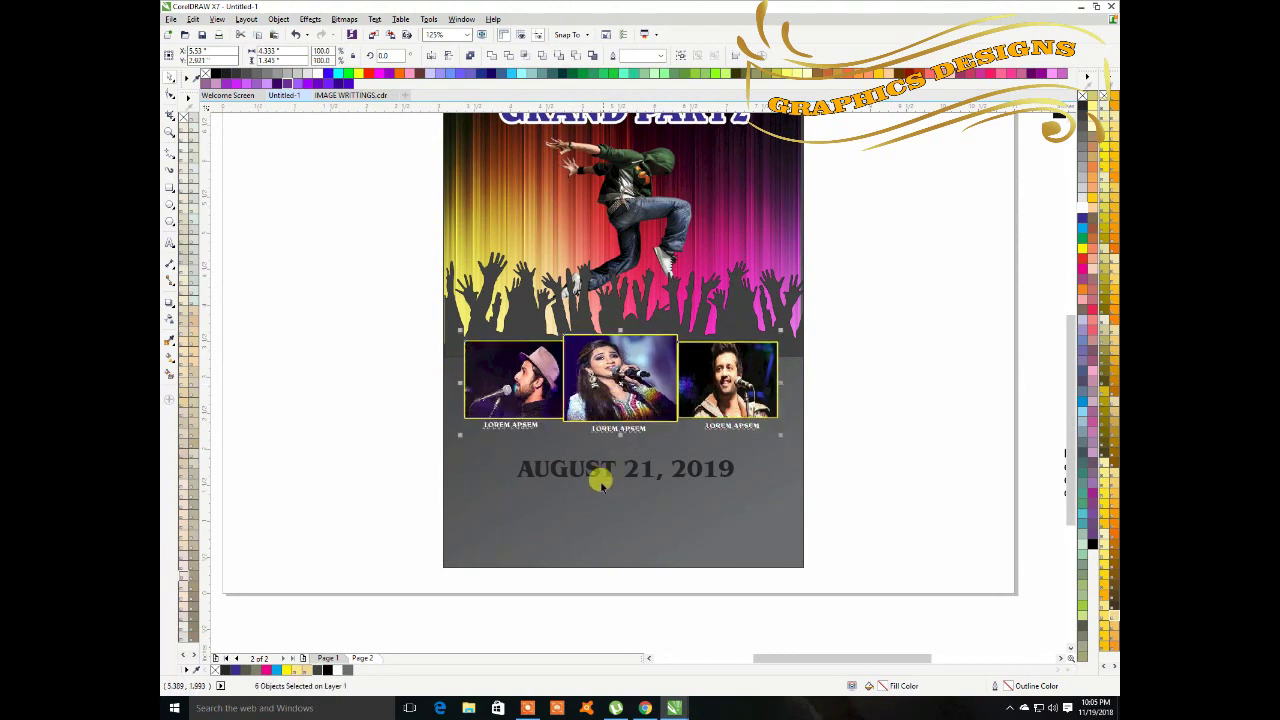
Raise the AUGUST 21, 2019 text closer to the captions and fill it white.
{"action": "left_click", "coordinate": [634, 470]}
{"action": "left_click_drag", "start_coordinate": [625, 460], "coordinate": [623, 449]}
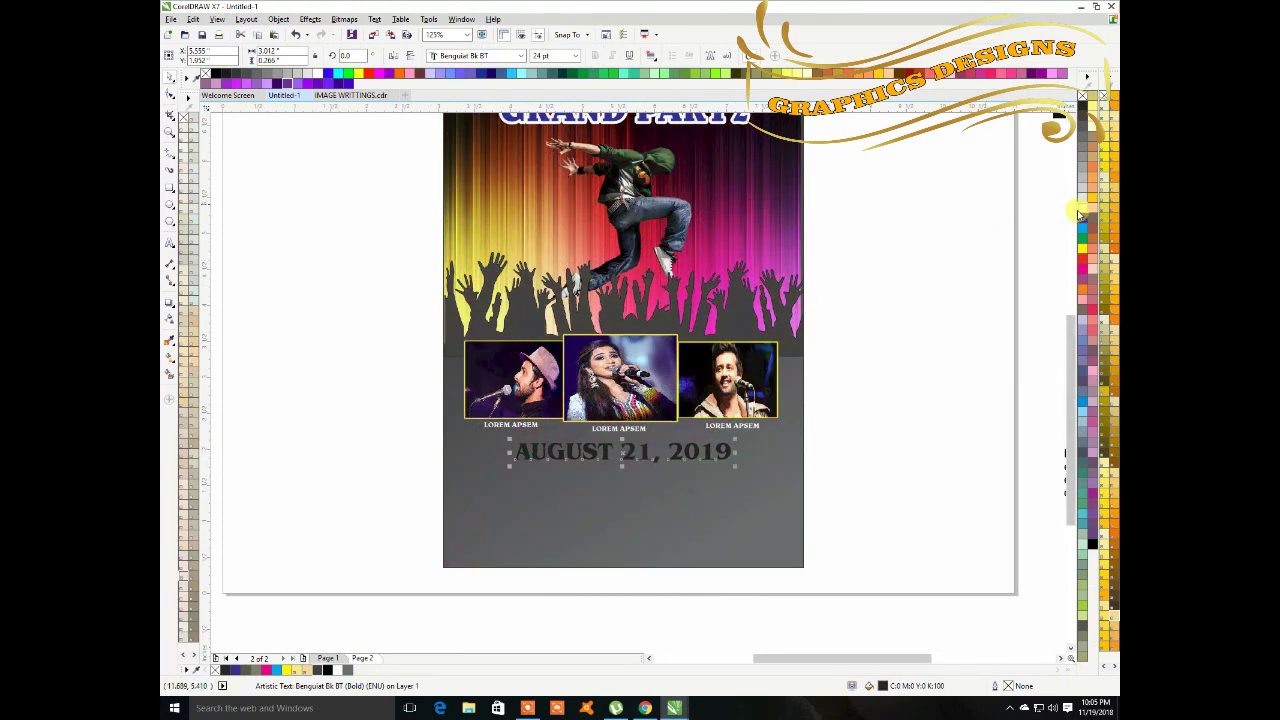
{"action": "left_click", "coordinate": [900, 354]}
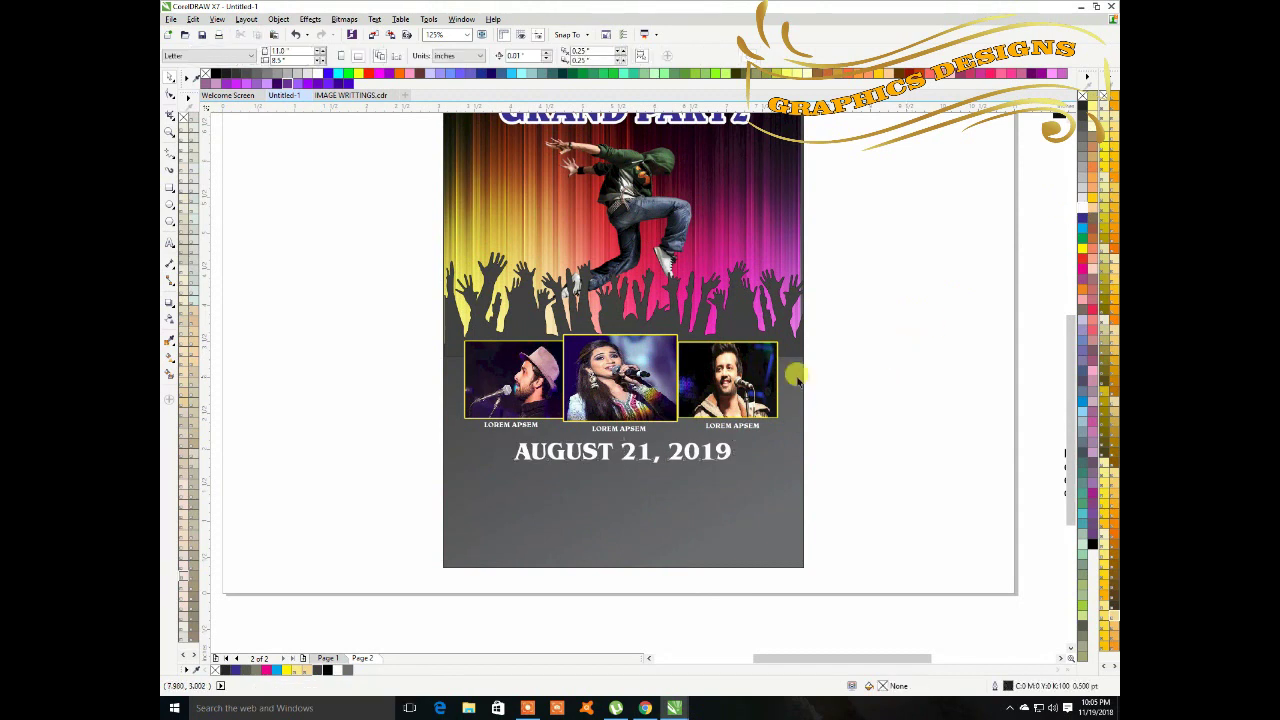
Give the AUGUST 21, 2019 text a 3.0 pt blue outline and deselect it.
{"action": "left_click", "coordinate": [600, 447]}
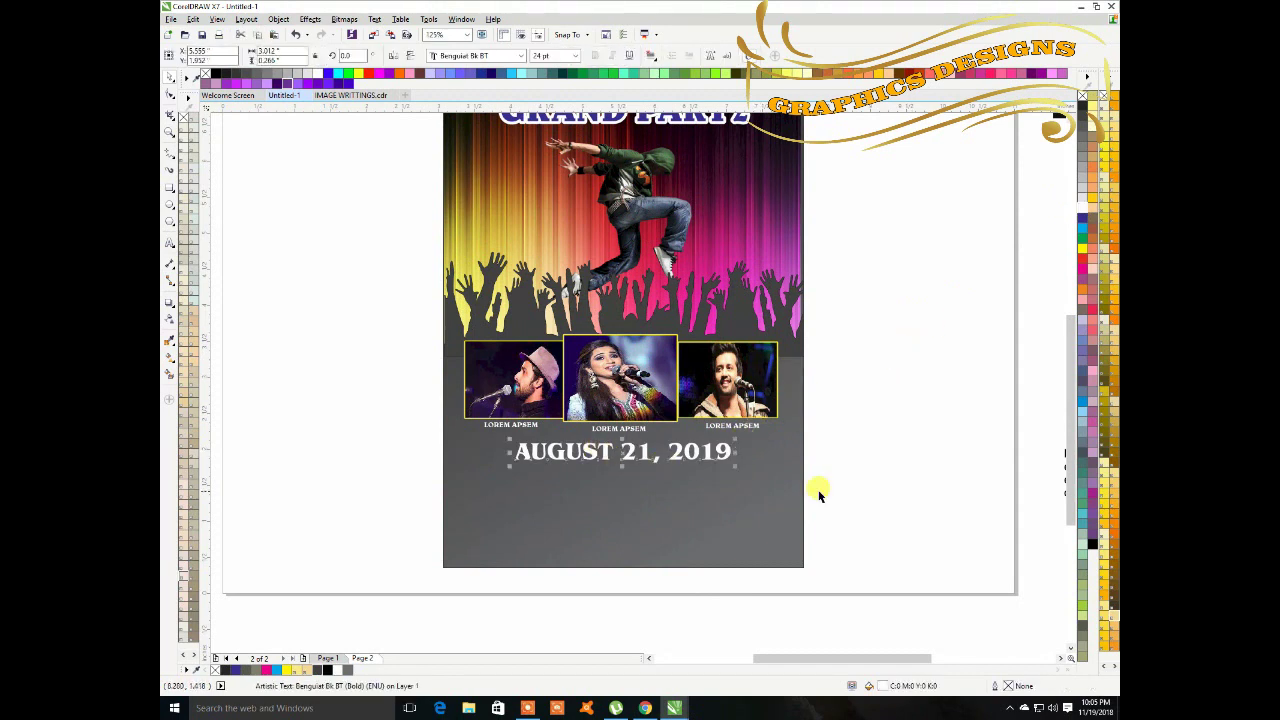
{"action": "key", "text": "F12"}
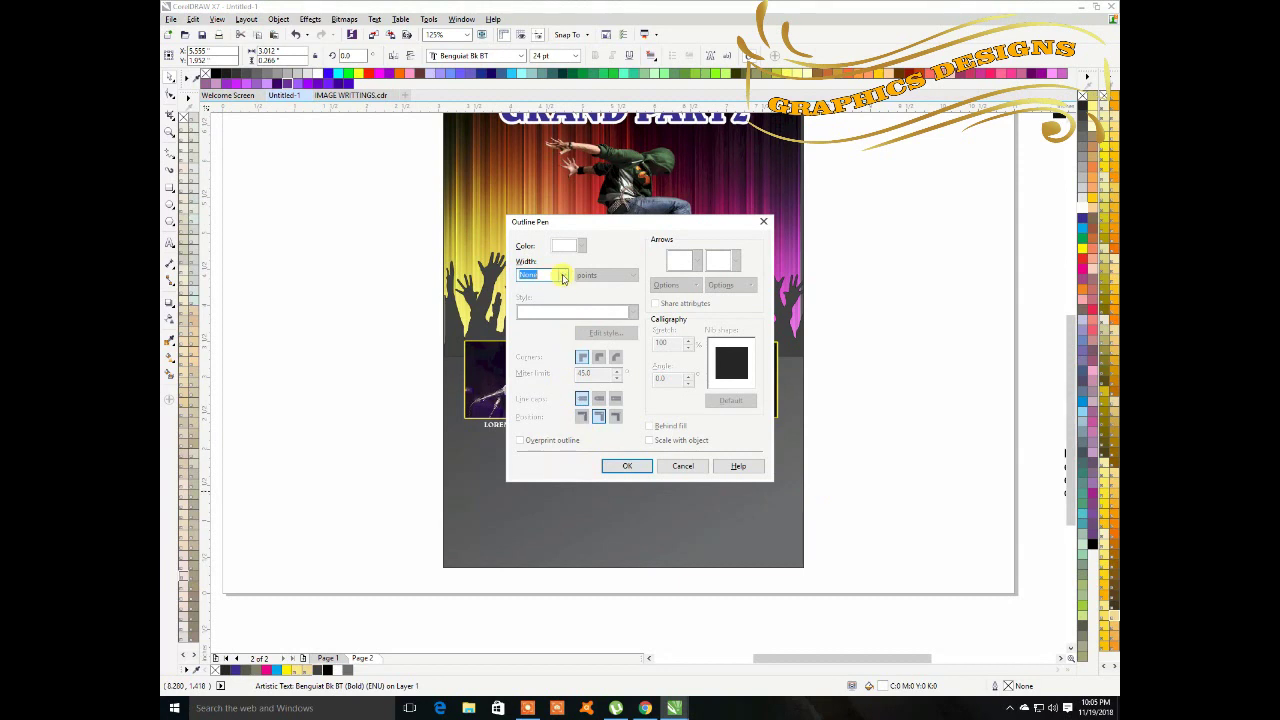
{"action": "left_click", "coordinate": [563, 277]}
{"action": "left_click", "coordinate": [540, 350]}
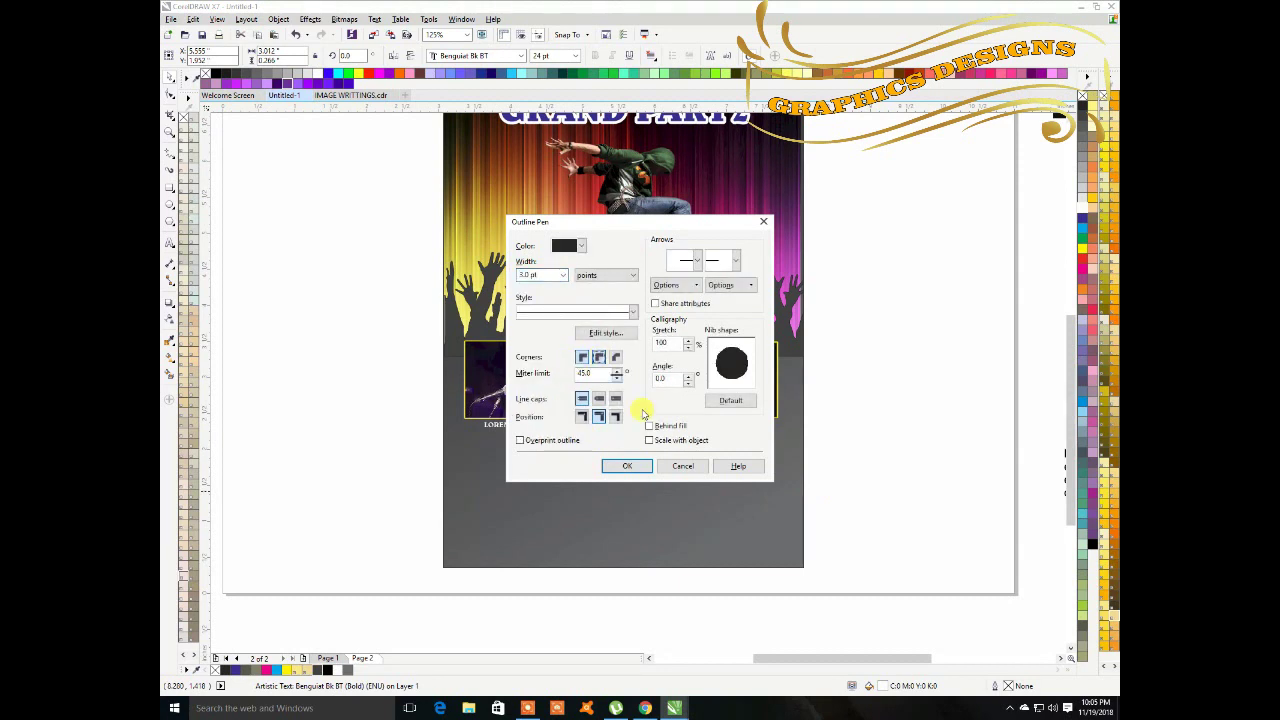
{"action": "left_click", "coordinate": [627, 464]}
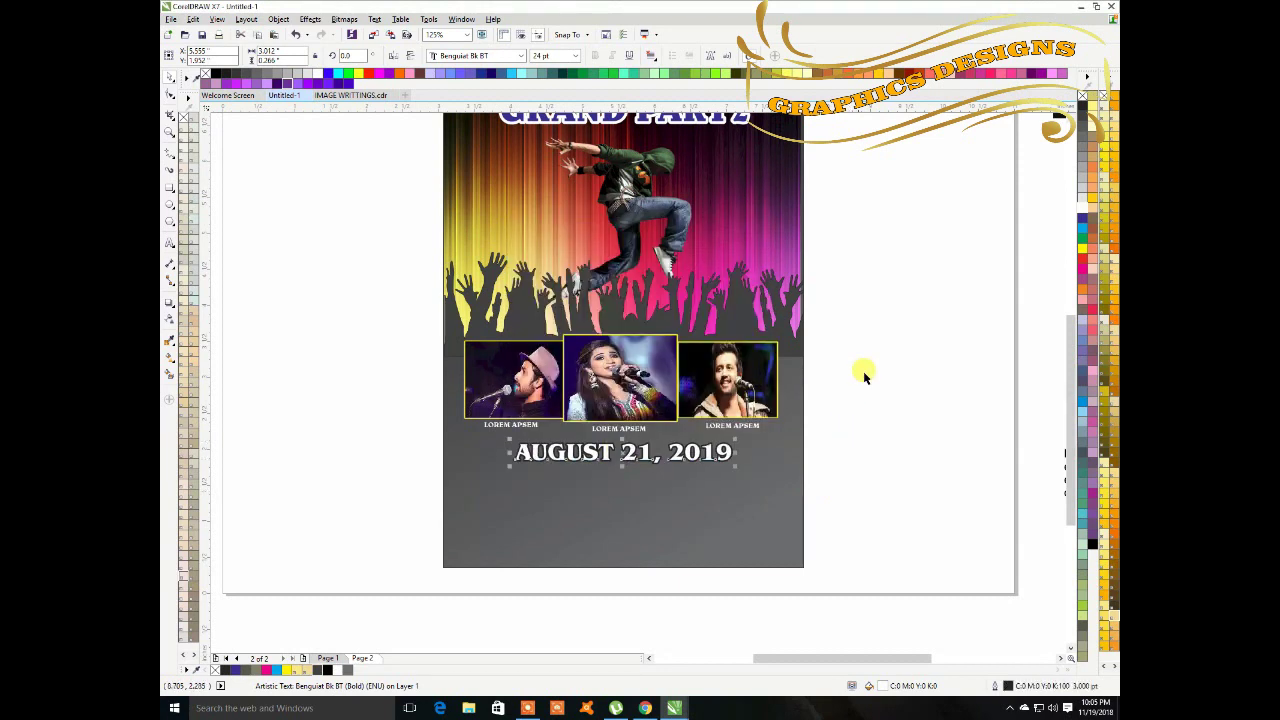
{"action": "left_click", "coordinate": [1083, 251]}
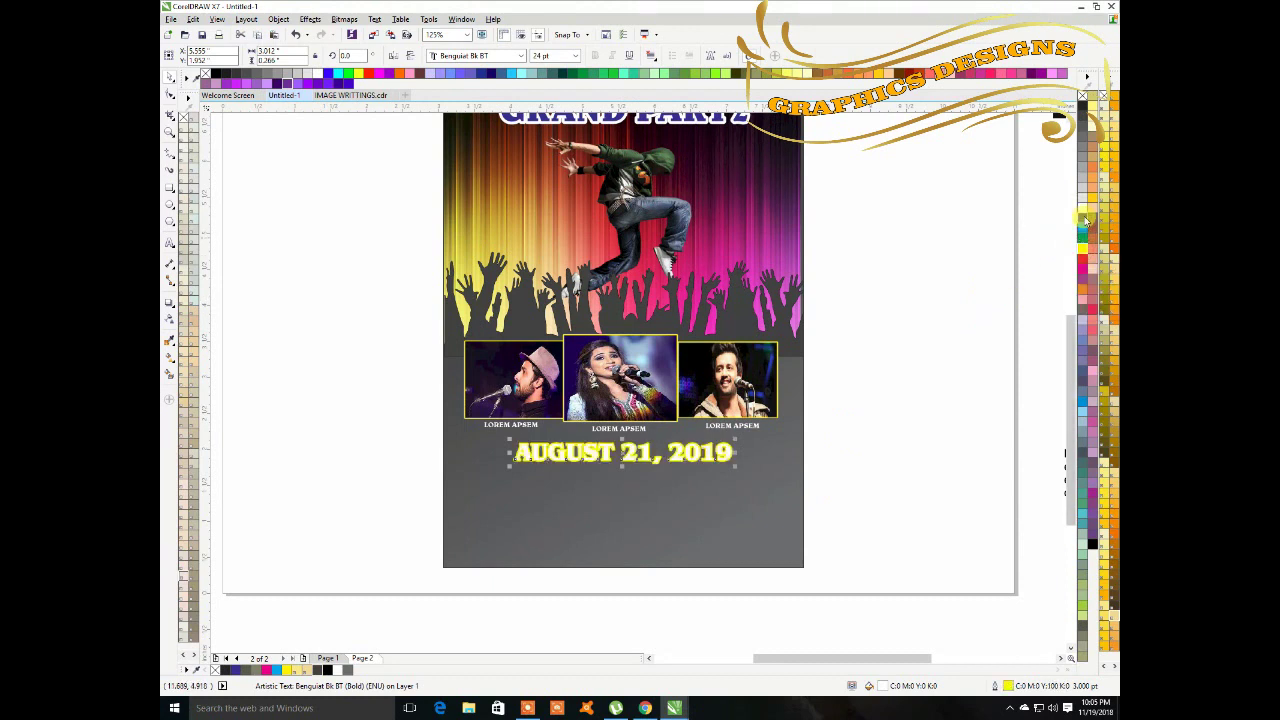
{"action": "right_click", "coordinate": [1083, 218]}
{"action": "left_click", "coordinate": [922, 455]}
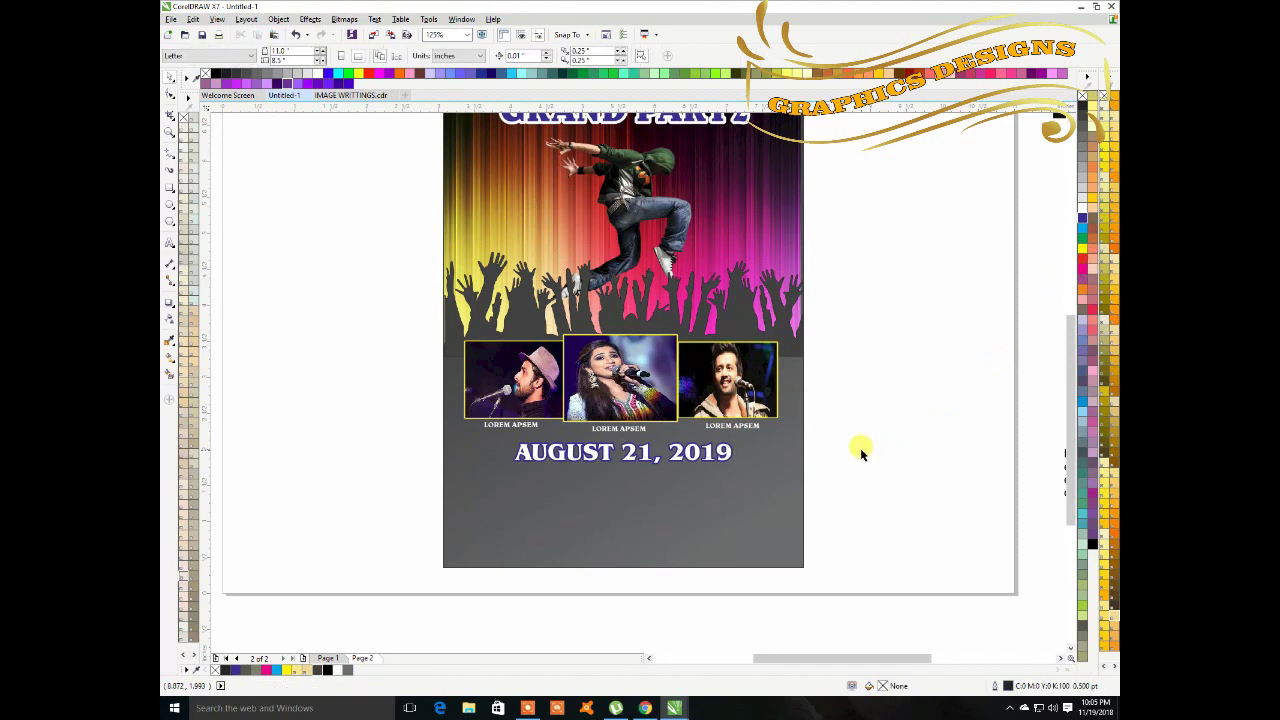
Move the four-line Lorem ipsum paragraph beneath the date and shrink it to about 4.03 inches wide.
{"action": "scroll", "coordinate": [862, 453], "scroll_direction": "down", "scroll_amount": 2}
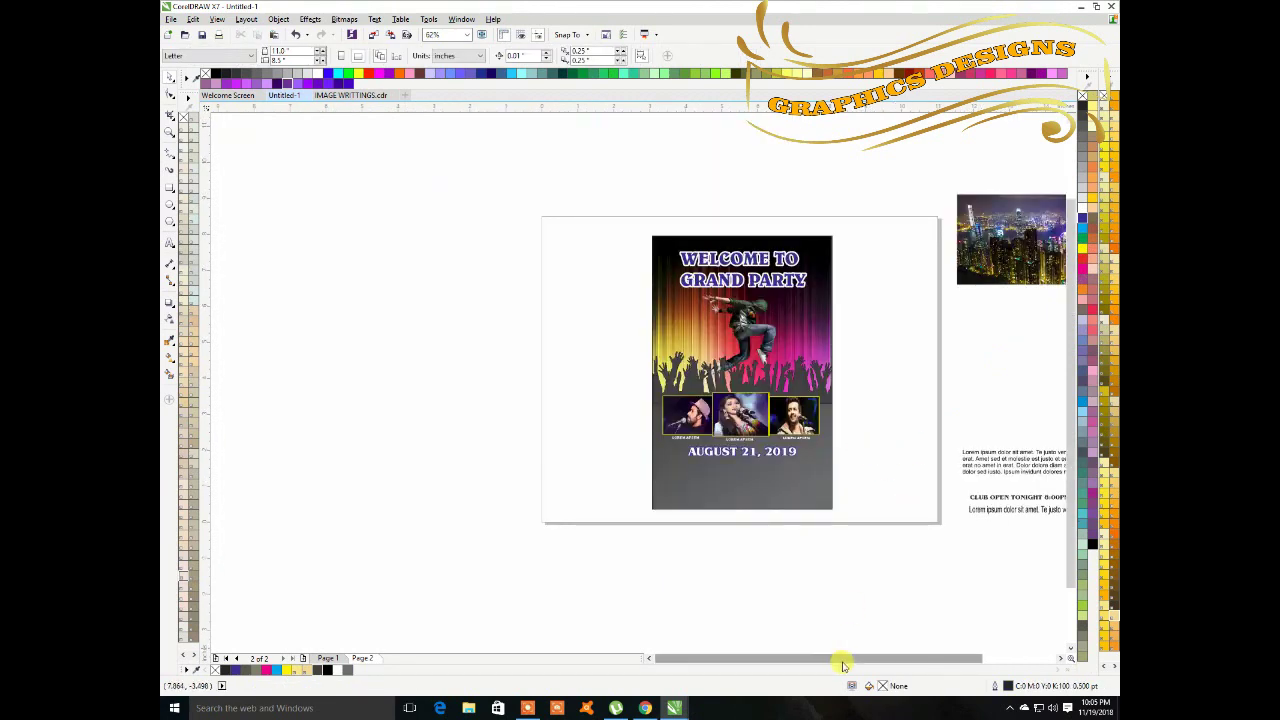
{"action": "left_click_drag", "start_coordinate": [843, 658], "coordinate": [866, 658]}
{"action": "left_click_drag", "start_coordinate": [954, 463], "coordinate": [632, 478]}
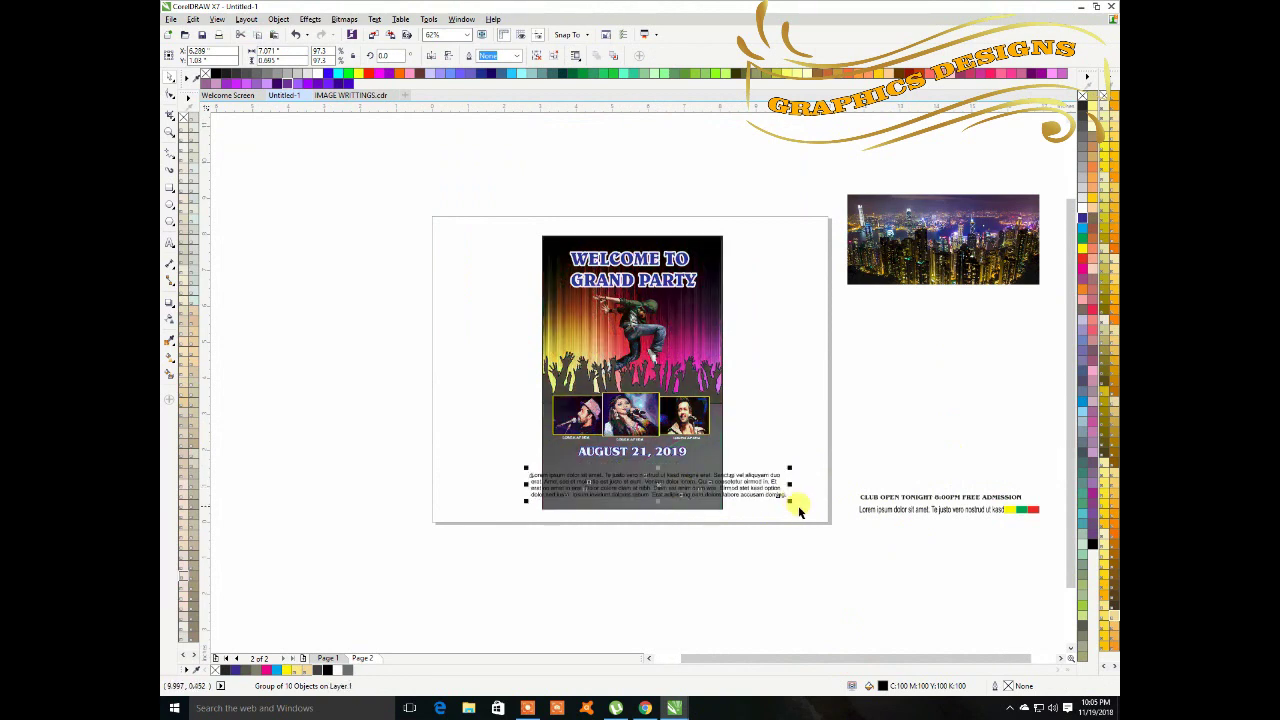
{"action": "left_click_drag", "start_coordinate": [790, 500], "coordinate": [652, 463]}
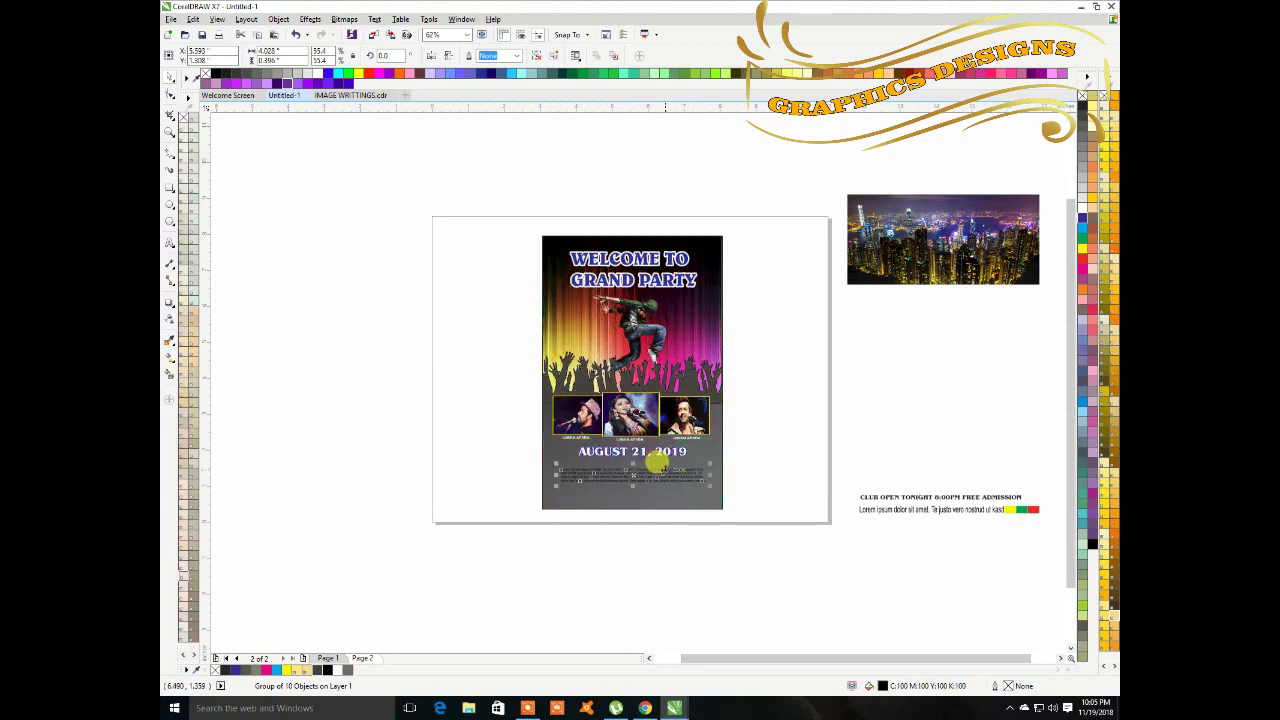
{"action": "left_click", "coordinate": [735, 490]}
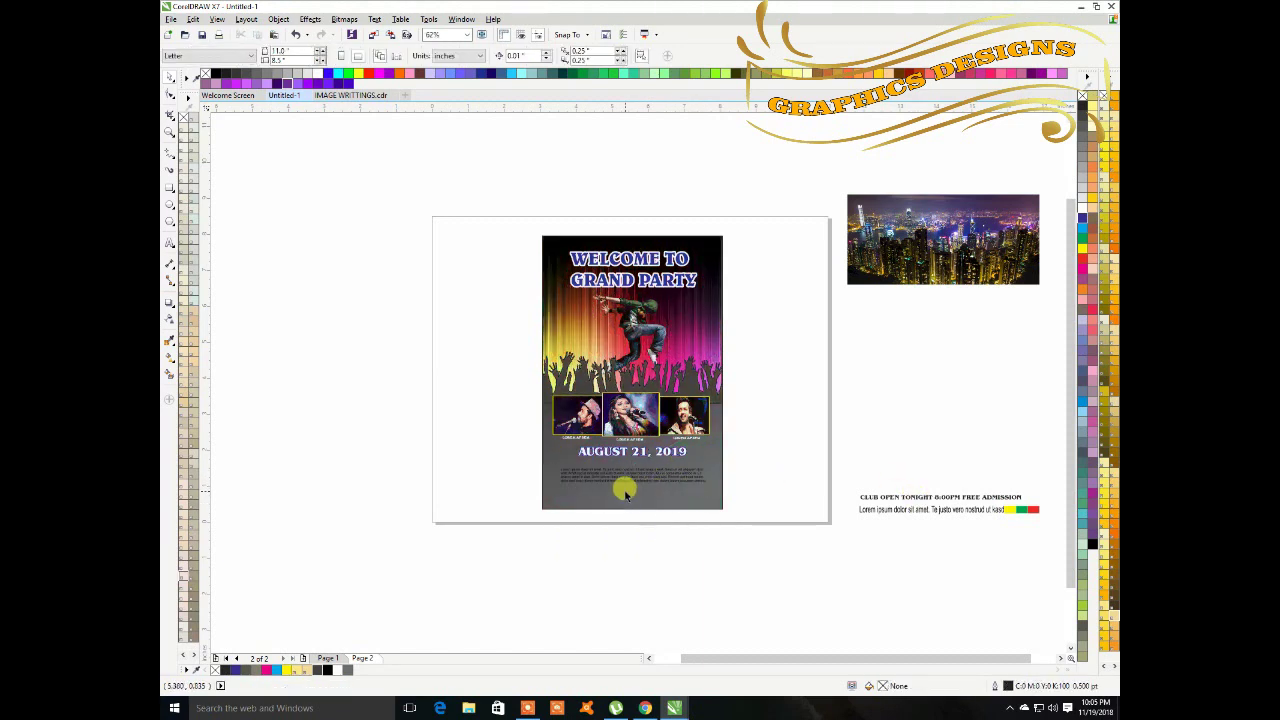
Lower the Lorem ipsum paragraph and place the CLUB OPEN TONIGHT 8:00PM FREE ADMISSION line between it and the date.
{"action": "left_click", "coordinate": [625, 492]}
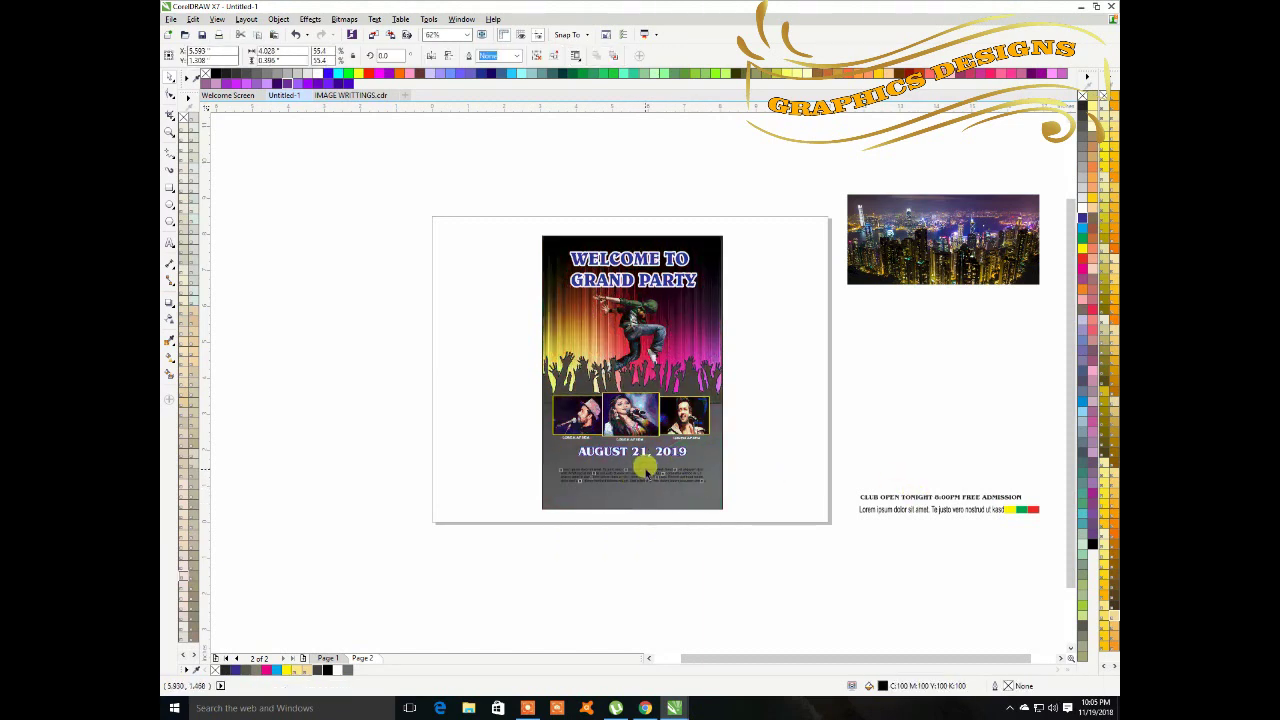
{"action": "left_click", "coordinate": [887, 499]}
{"action": "left_click_drag", "start_coordinate": [908, 492], "coordinate": [606, 456]}
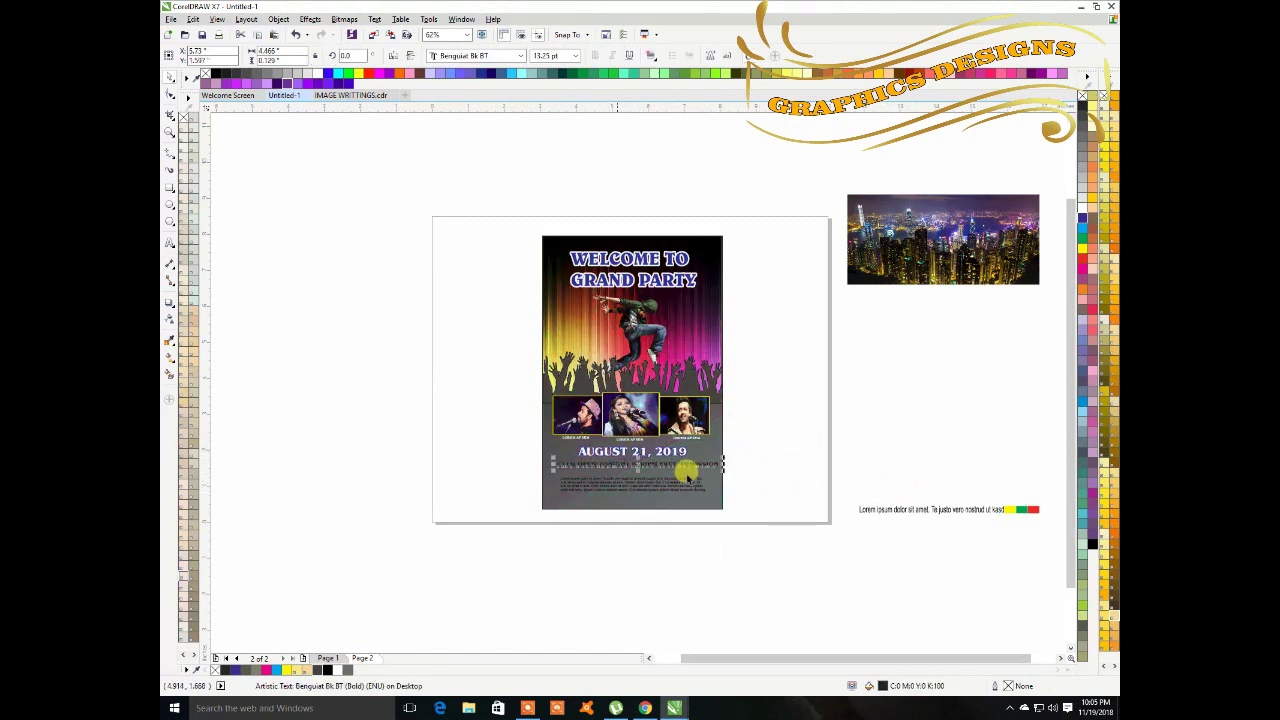
Ungroup the single Lorem ipsum line beside the page and delete its yellow, green and red blocks.
{"action": "left_click", "coordinate": [890, 512]}
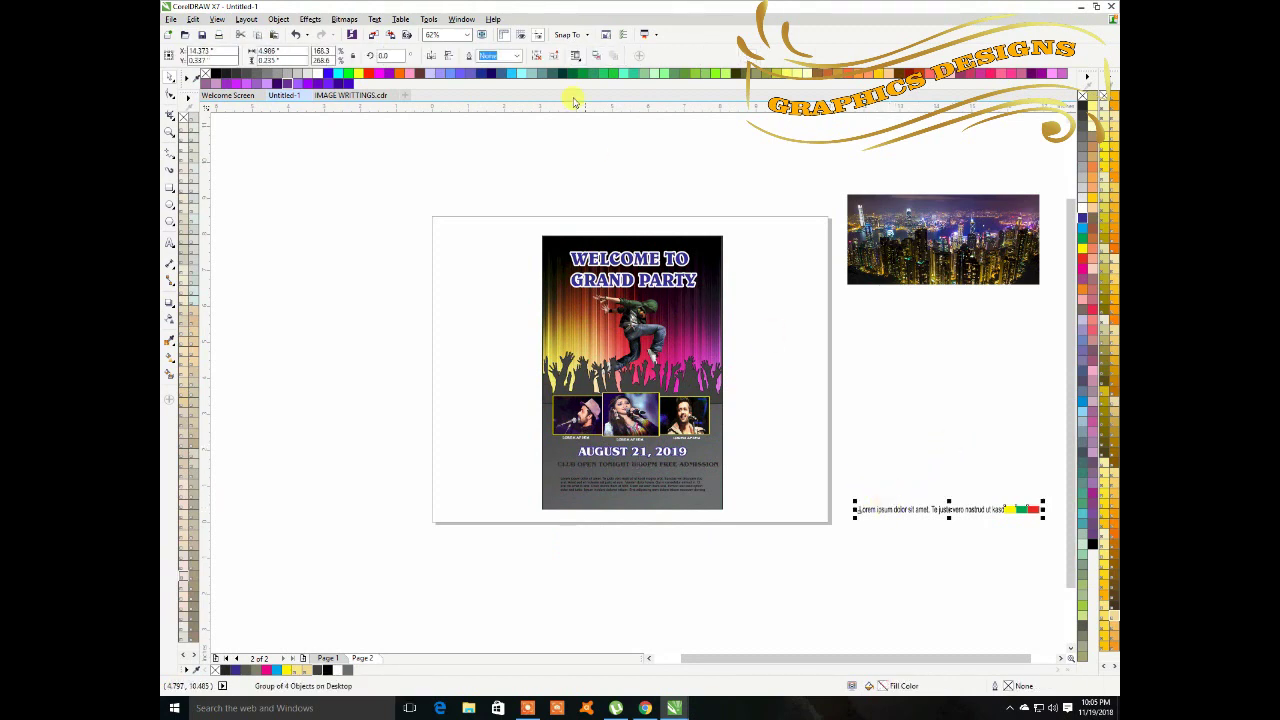
{"action": "left_click", "coordinate": [538, 58]}
{"action": "left_click", "coordinate": [1016, 503]}
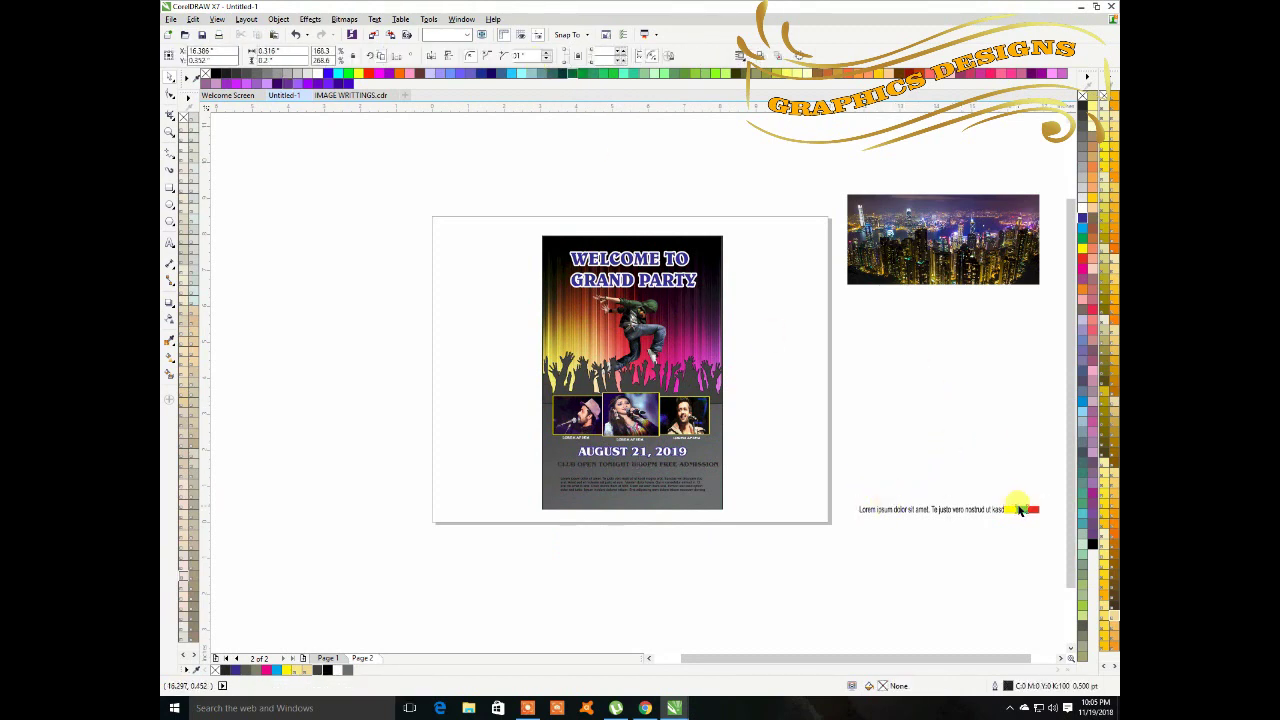
{"action": "left_click", "coordinate": [1024, 505]}
{"action": "left_click", "coordinate": [1030, 513]}
{"action": "key", "text": "Delete"}
Select the remaining single Lorem ipsum line and move it onto the flyer beneath the paragraph.
{"action": "left_click_drag", "start_coordinate": [817, 473], "coordinate": [902, 566]}
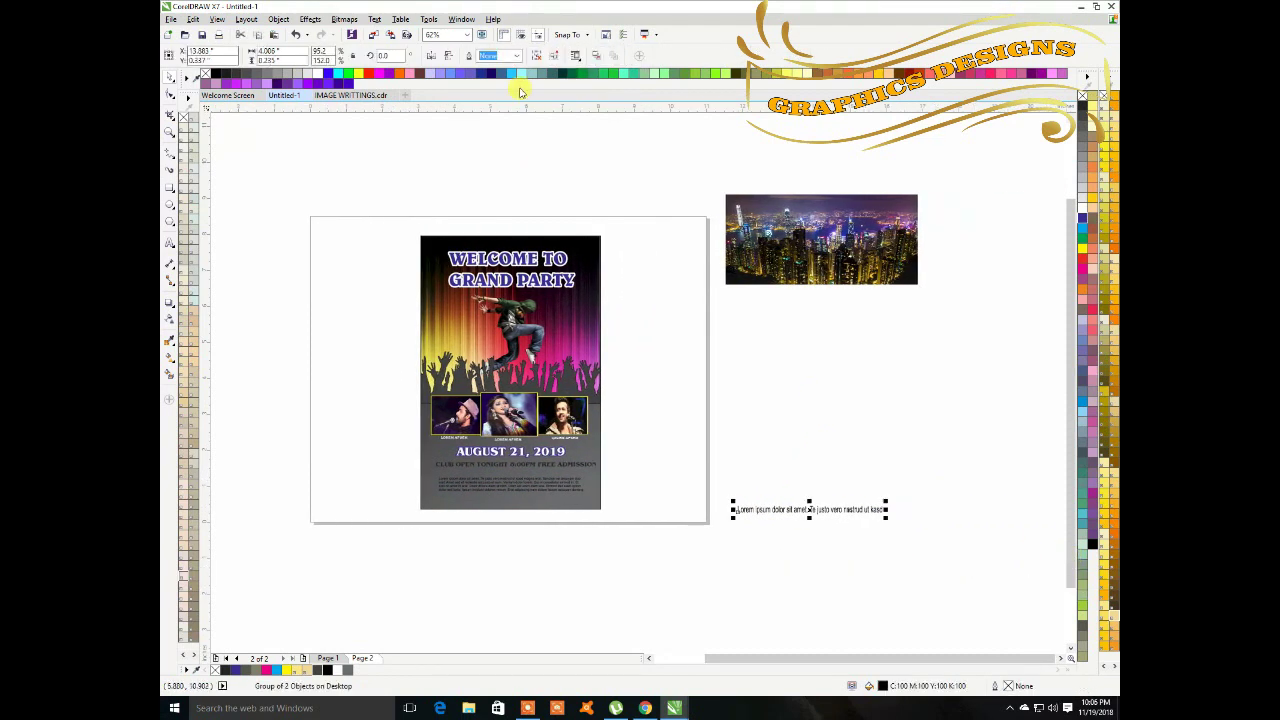
{"action": "left_click", "coordinate": [628, 174]}
{"action": "left_click_drag", "start_coordinate": [796, 518], "coordinate": [495, 521]}
{"action": "scroll", "coordinate": [496, 466], "scroll_direction": "up", "scroll_amount": 2}
{"action": "left_click", "coordinate": [800, 509]}
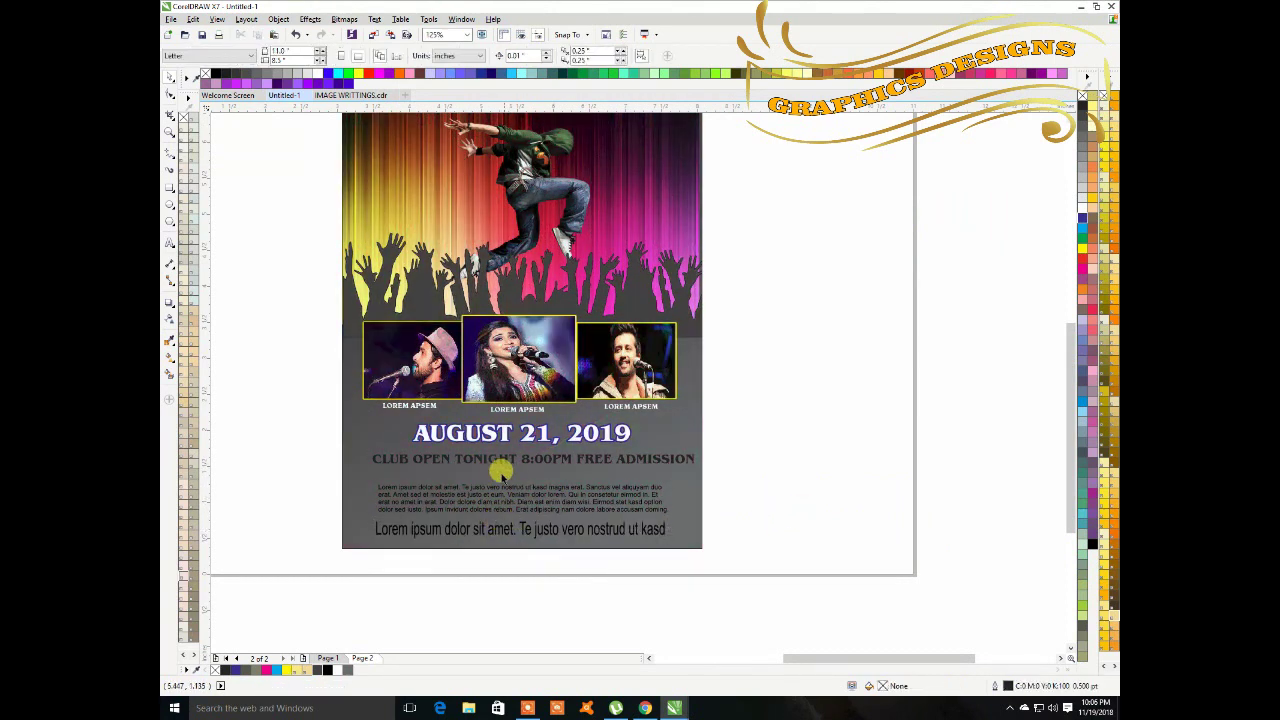
Centre the CLUB OPEN TONIGHT line beneath the date, fill it white, and nudge it slightly up and right.
{"action": "left_click", "coordinate": [505, 462]}
{"action": "left_click_drag", "start_coordinate": [518, 456], "coordinate": [502, 455]}
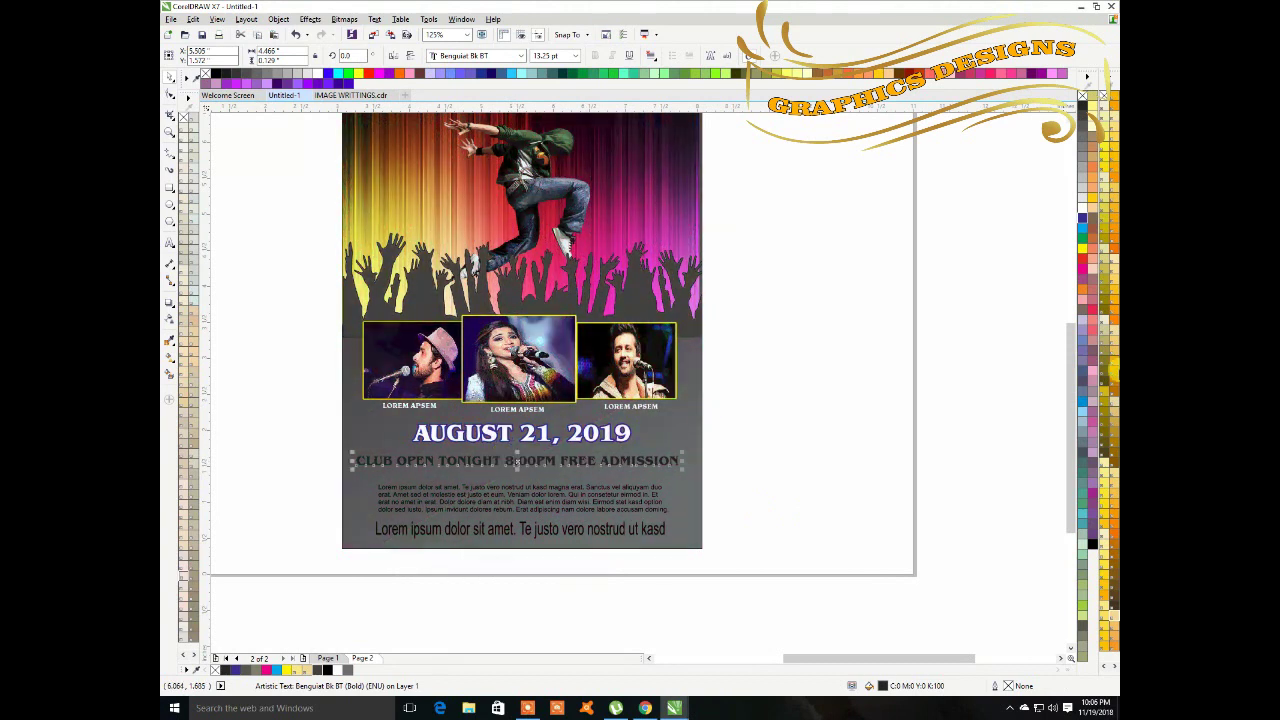
{"action": "left_click", "coordinate": [1082, 213]}
{"action": "key", "text": "Up"}
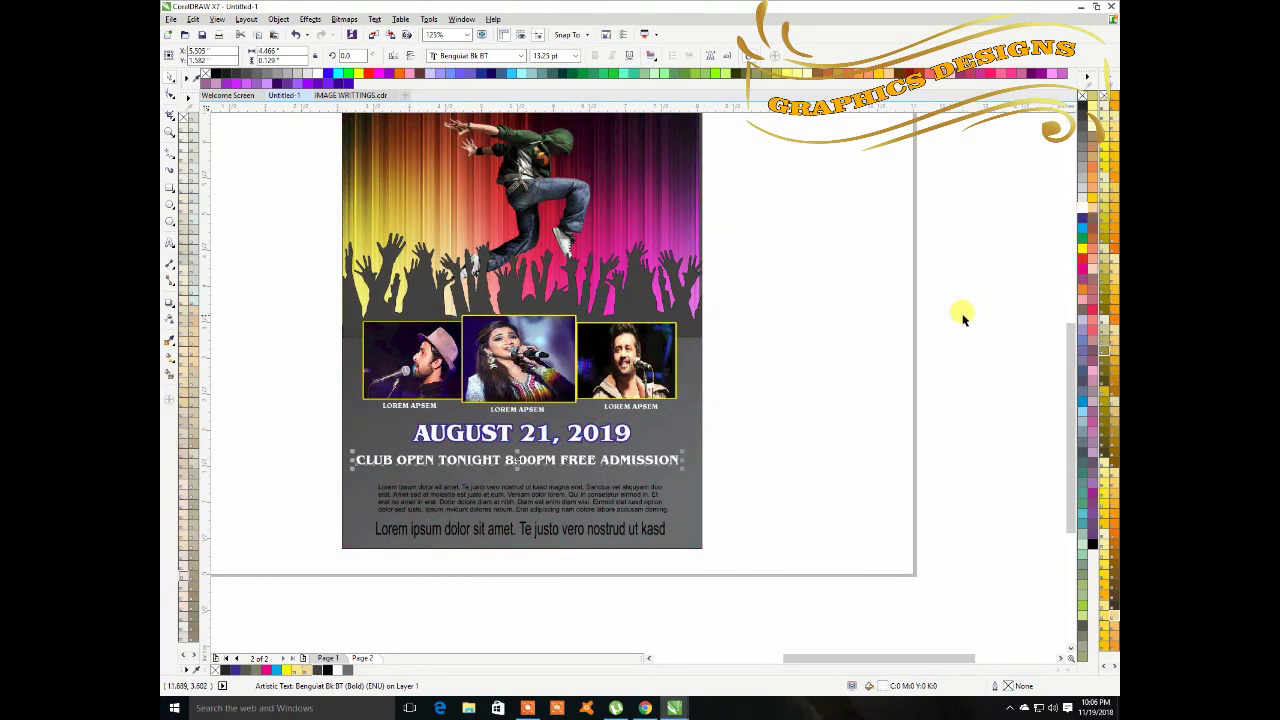
{"action": "key", "text": "Right"}
{"action": "left_click", "coordinate": [962, 382]}
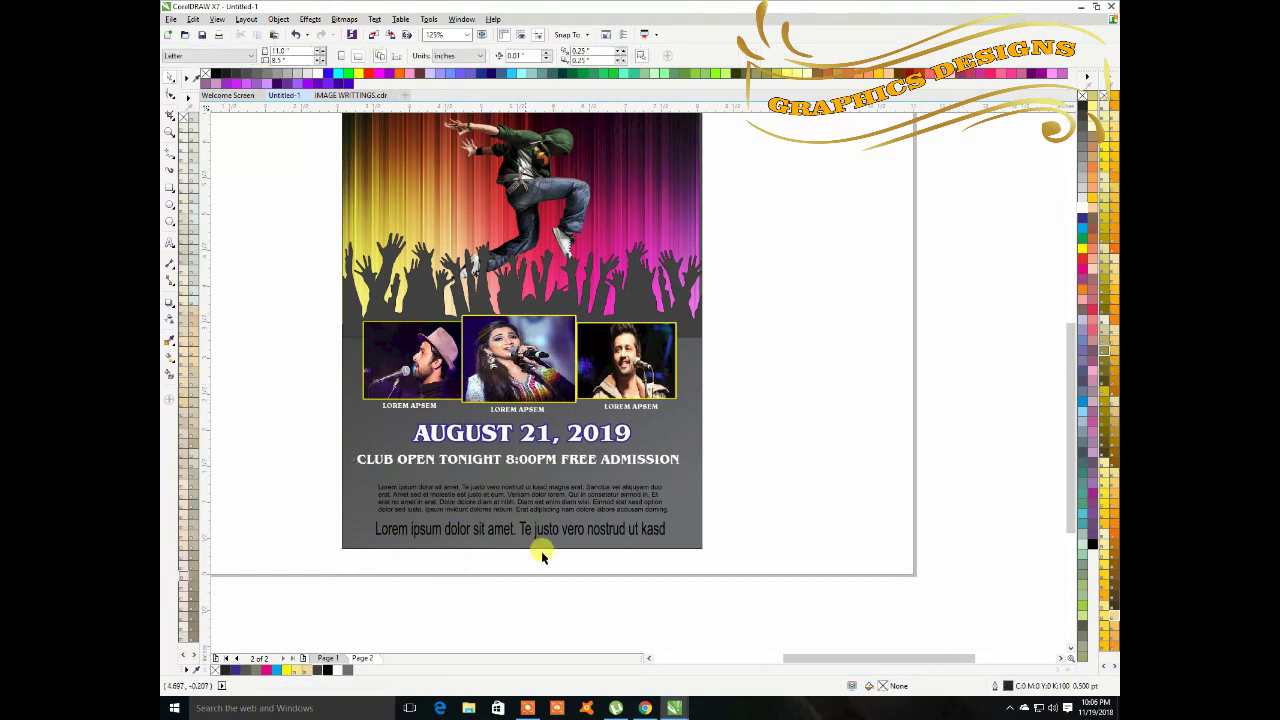
Select the four-line Lorem ipsum paragraph and nudge it up closer to the CLUB OPEN TONIGHT line.
{"action": "left_click", "coordinate": [537, 503]}
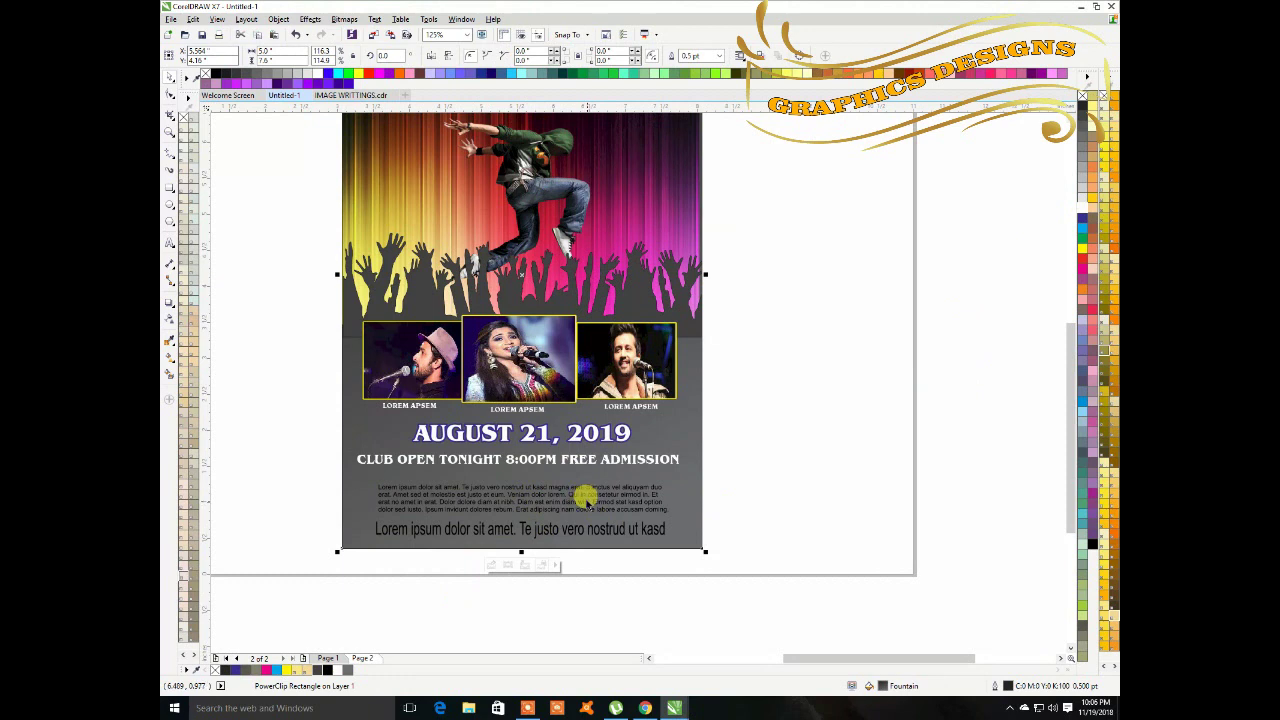
{"action": "left_click", "coordinate": [578, 489]}
{"action": "key", "text": "Up"}
{"action": "key", "text": "Up"}
{"action": "key", "text": "Up"}
{"action": "key", "text": "Up"}
{"action": "key", "text": "Up"}
{"action": "key", "text": "Up"}
{"action": "key", "text": "Up"}
{"action": "key", "text": "Up"}
{"action": "key", "text": "Up"}
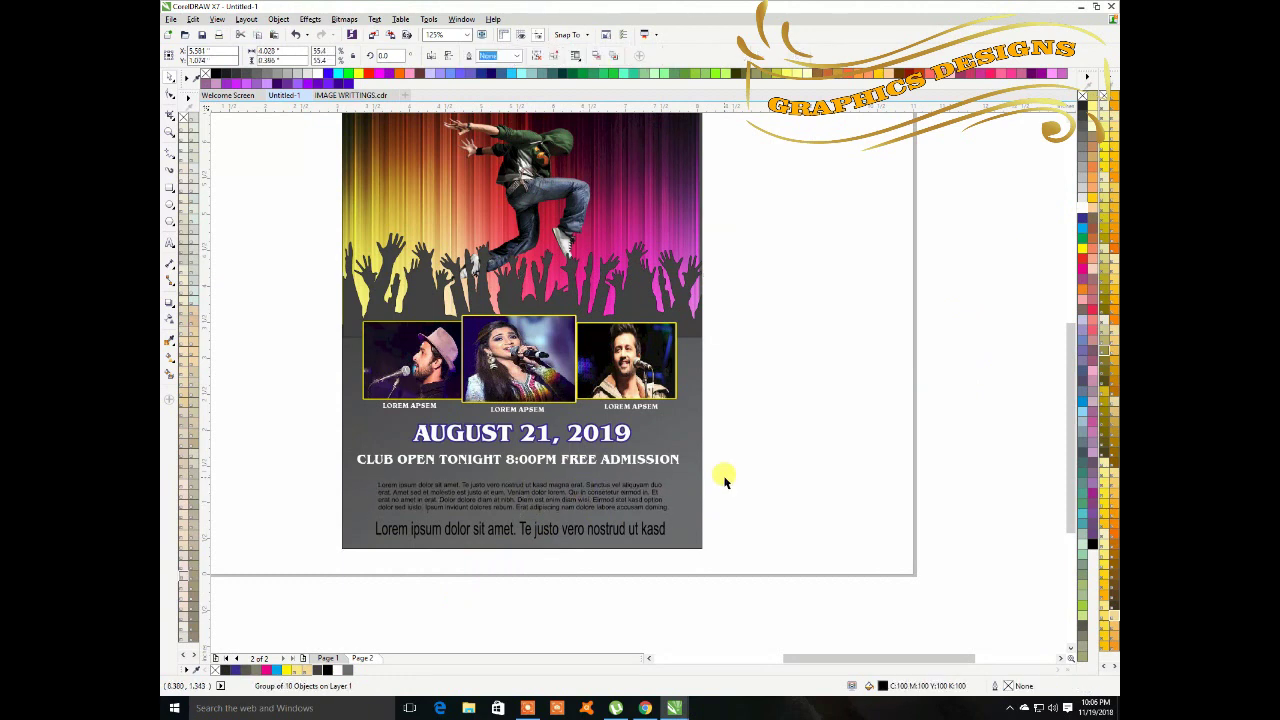
{"action": "key", "text": "Up"}
{"action": "key", "text": "Up"}
{"action": "key", "text": "Up"}
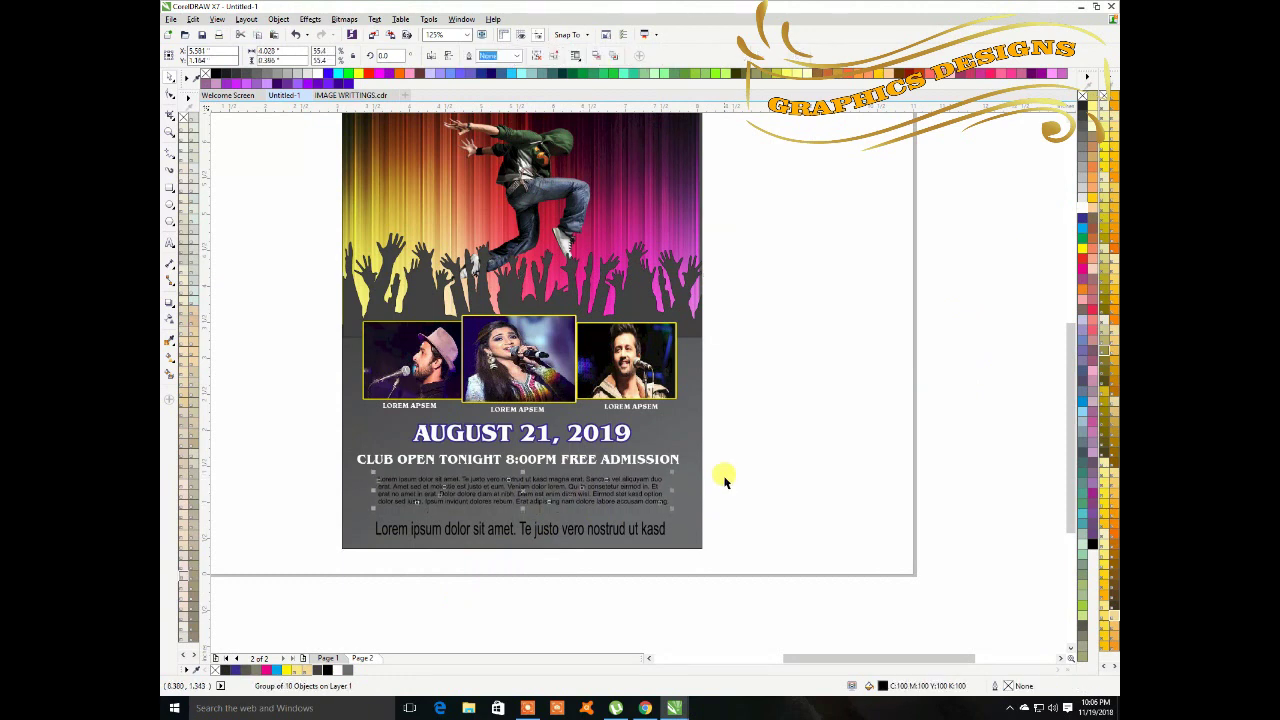
Nudge the four-line Lorem ipsum paragraph left and widen it to about 4.49 inches to match the CLUB OPEN TONIGHT line.
{"action": "key", "text": "Left"}
{"action": "key", "text": "Left"}
{"action": "key", "text": "Left"}
{"action": "key", "text": "Left"}
{"action": "key", "text": "Left"}
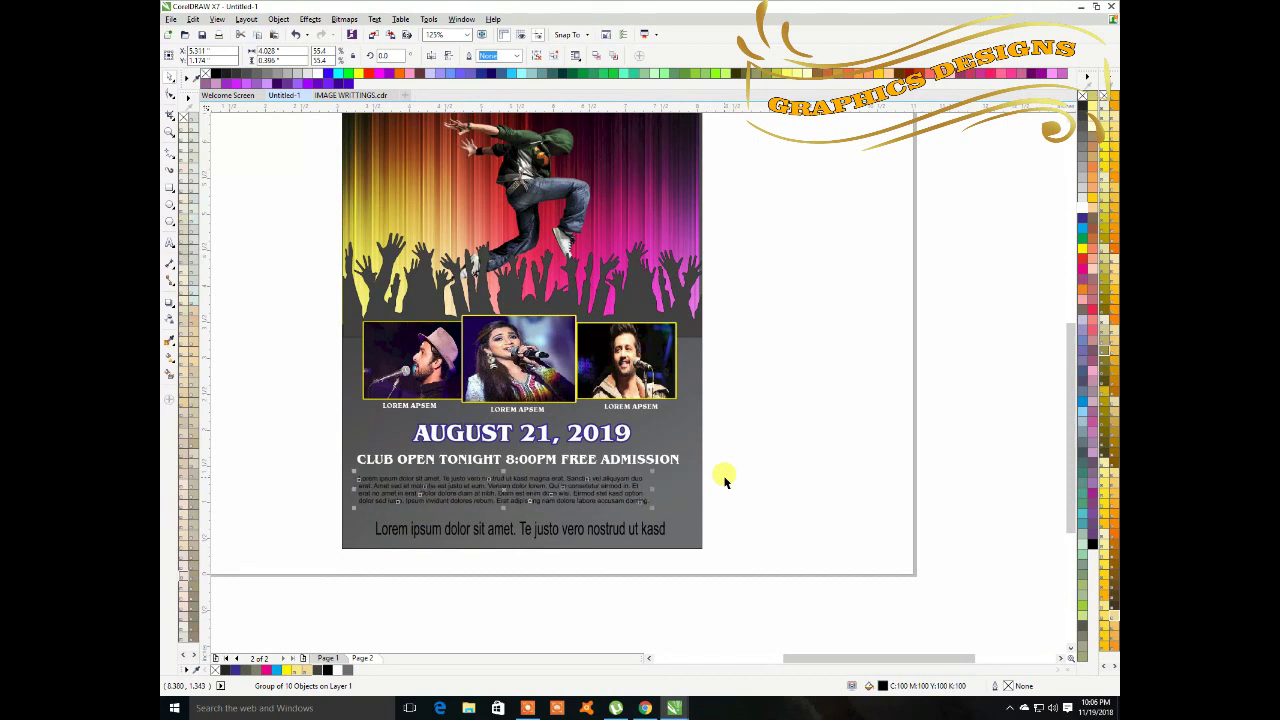
{"action": "left_click_drag", "start_coordinate": [653, 487], "coordinate": [677, 483]}
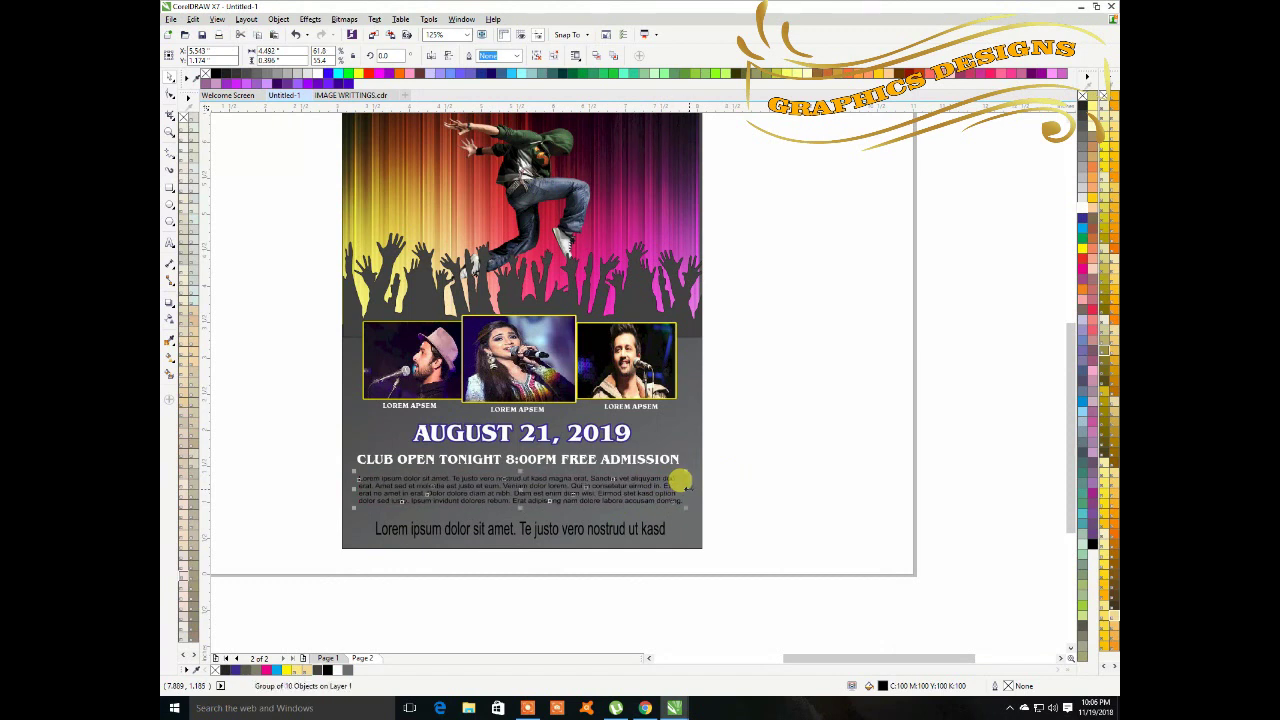
{"action": "left_click", "coordinate": [727, 492]}
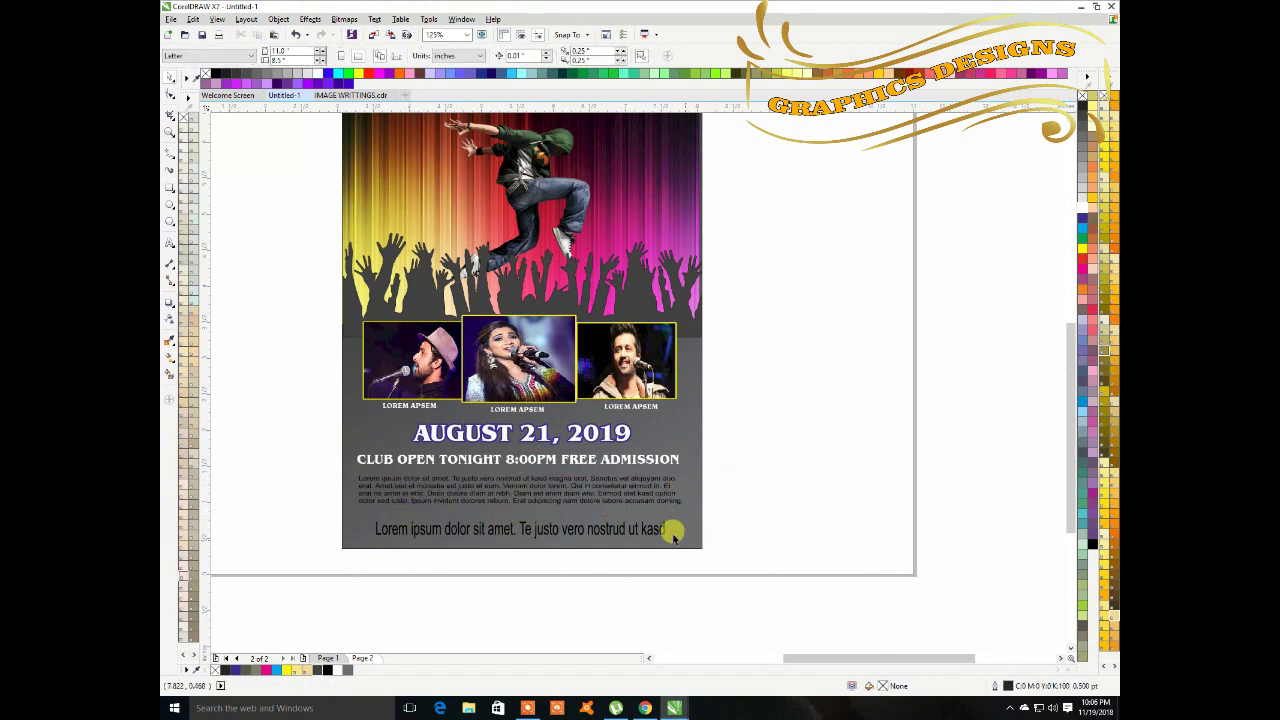
Stretch the single Lorem ipsum line to about 4.49 inches wide, aligning its ends with the paragraph above.
{"action": "left_click", "coordinate": [432, 482]}
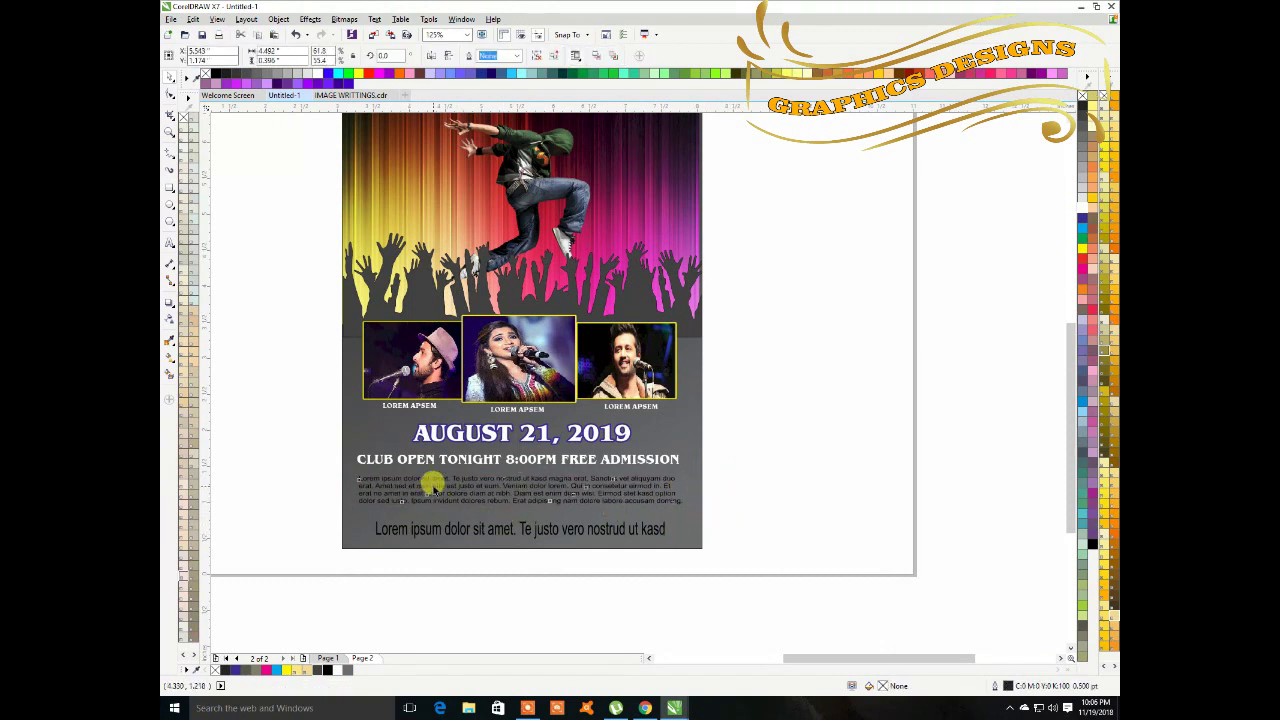
{"action": "left_click_drag", "start_coordinate": [603, 528], "coordinate": [677, 521]}
{"action": "left_click", "coordinate": [788, 497]}
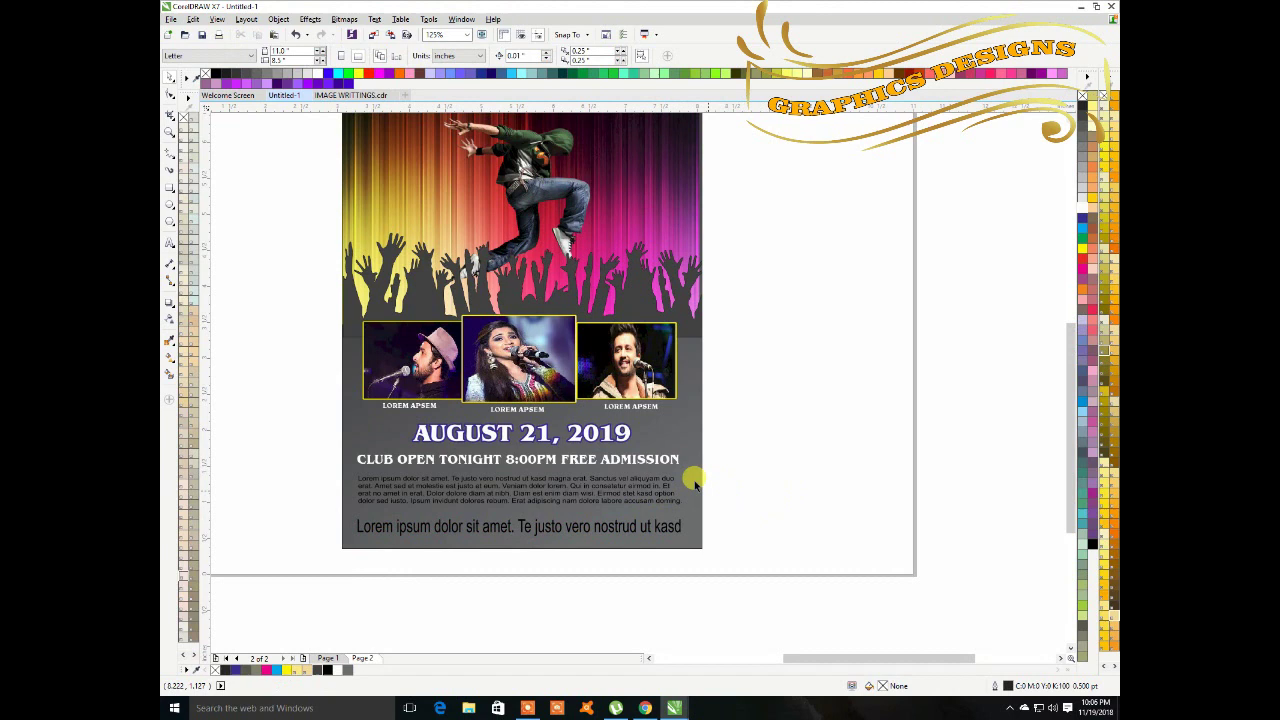
Fill the four-line paragraph and the single Lorem ipsum line beneath it with white.
{"action": "left_click", "coordinate": [600, 530]}
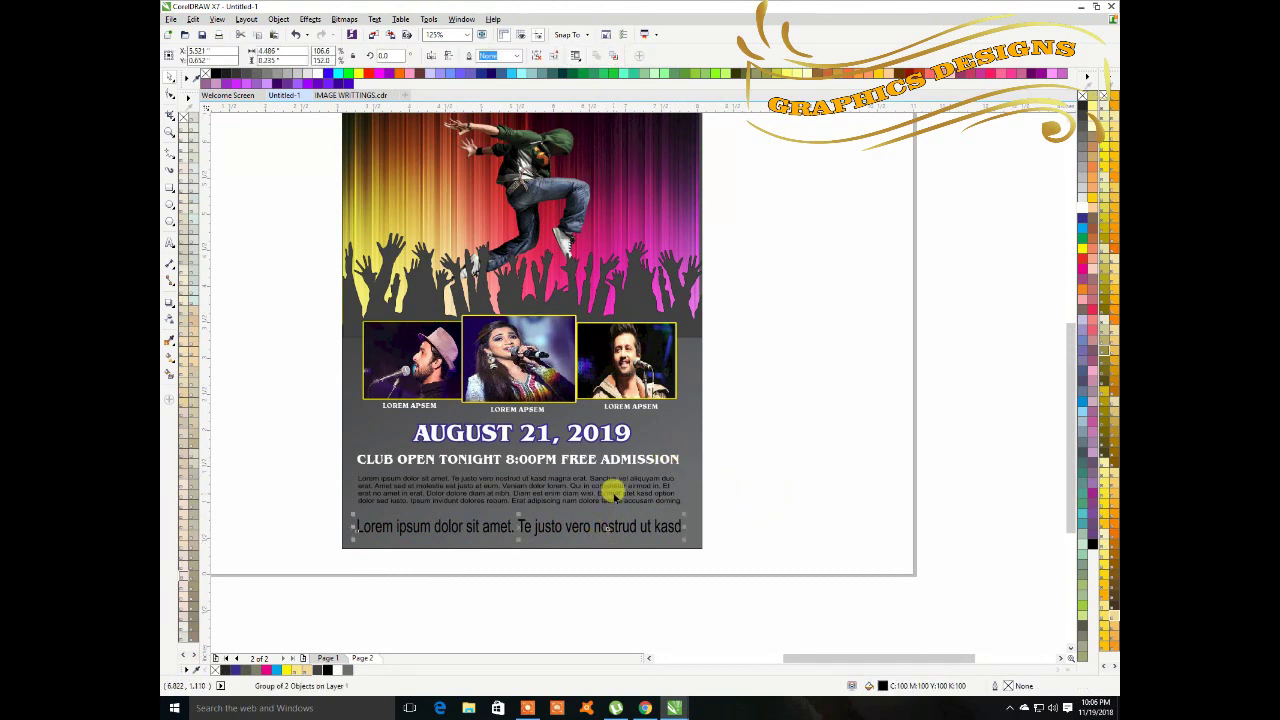
{"action": "scroll", "coordinate": [617, 485], "scroll_direction": "down", "scroll_amount": 2}
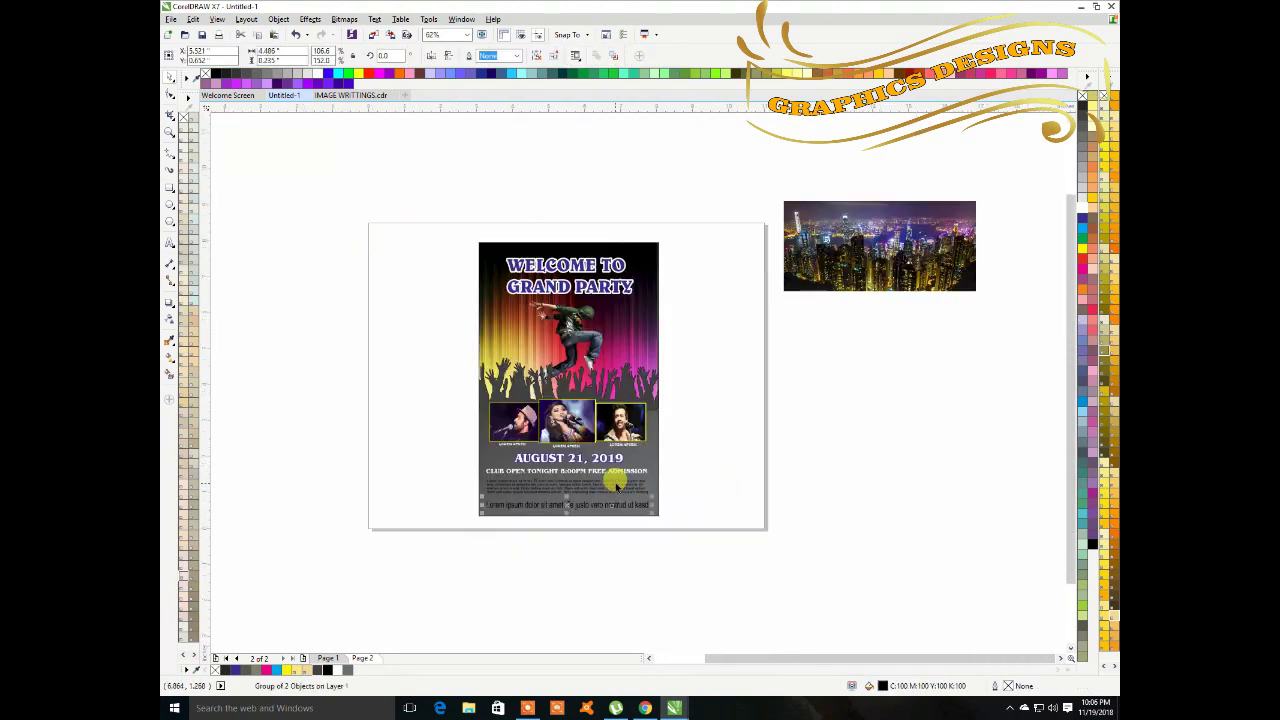
{"action": "left_click", "coordinate": [613, 484]}
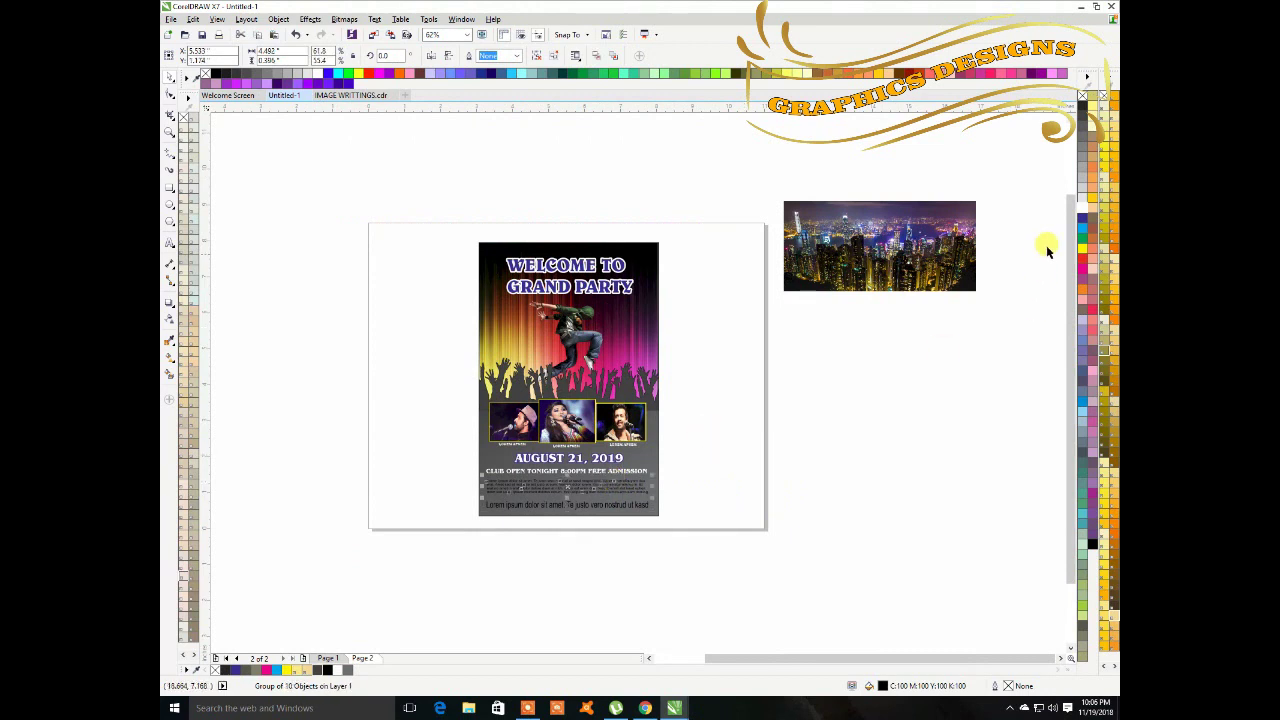
{"action": "left_click", "coordinate": [891, 517]}
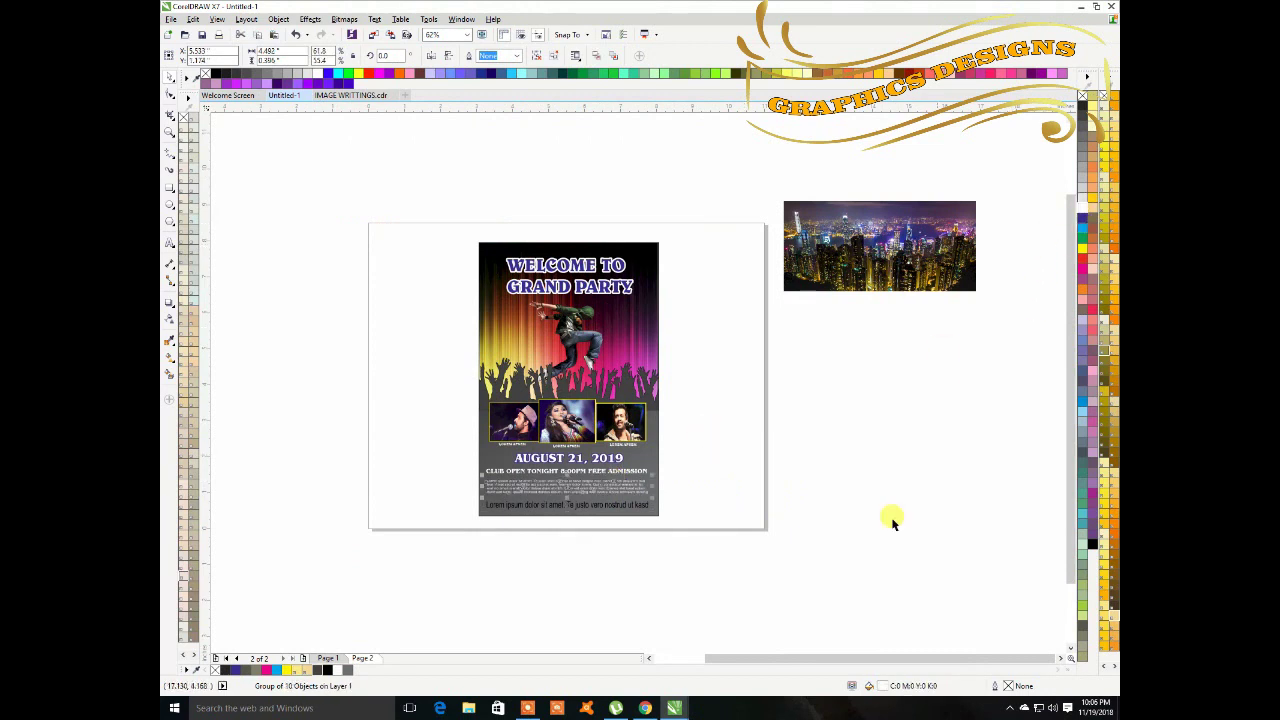
{"action": "left_click", "coordinate": [625, 507]}
{"action": "left_click", "coordinate": [797, 428]}
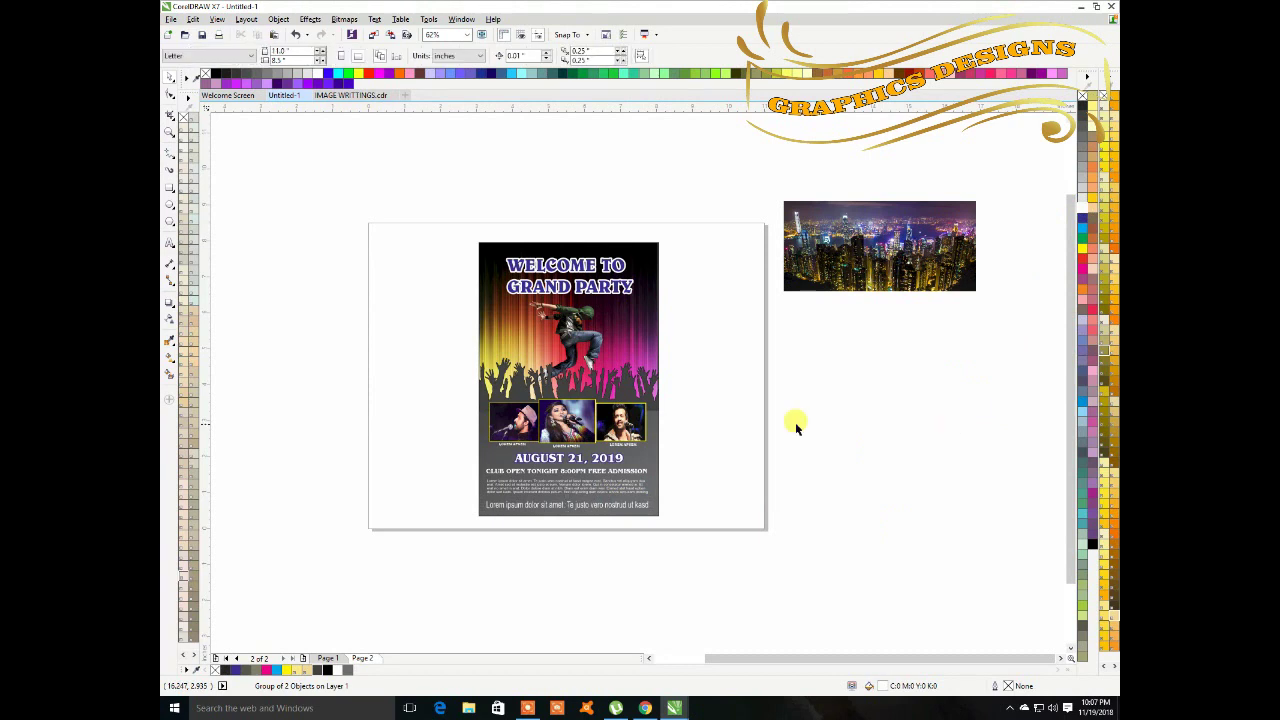
Move the city photo down beside the flyer and PowerClip it inside the flyer's background rectangle.
{"action": "left_click", "coordinate": [622, 424]}
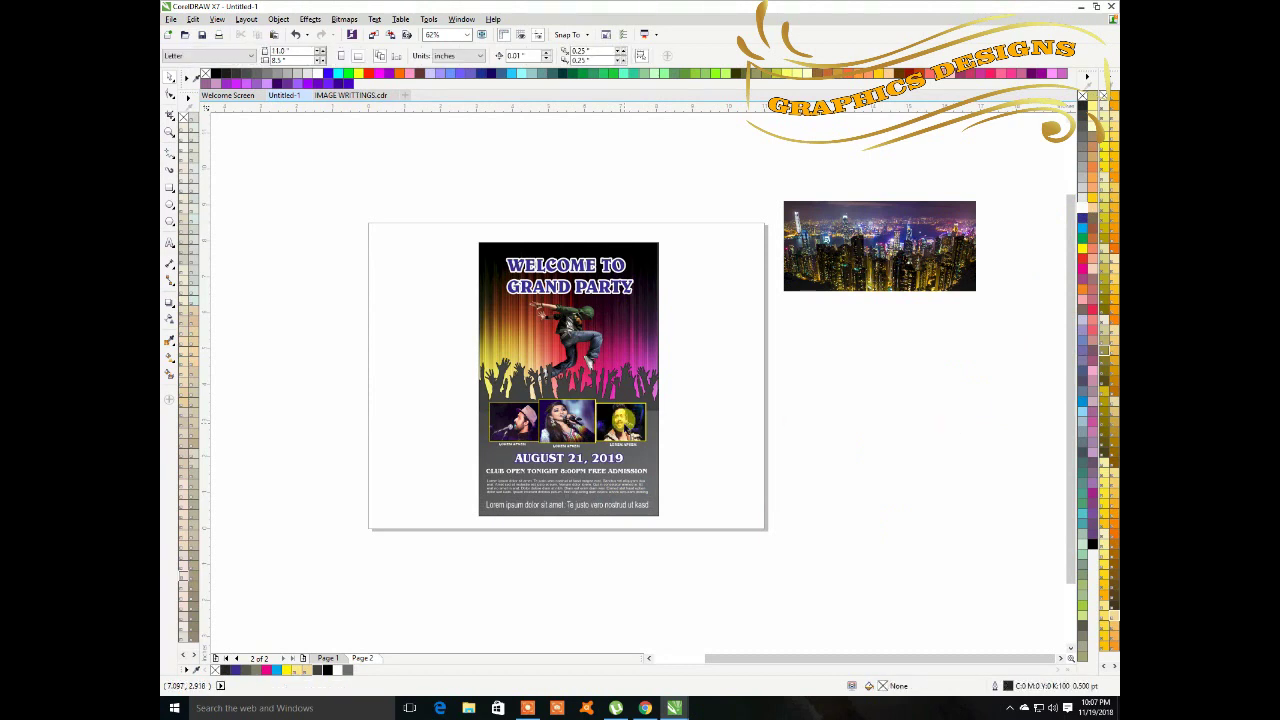
{"action": "scroll", "coordinate": [622, 424], "scroll_direction": "up", "scroll_amount": 2}
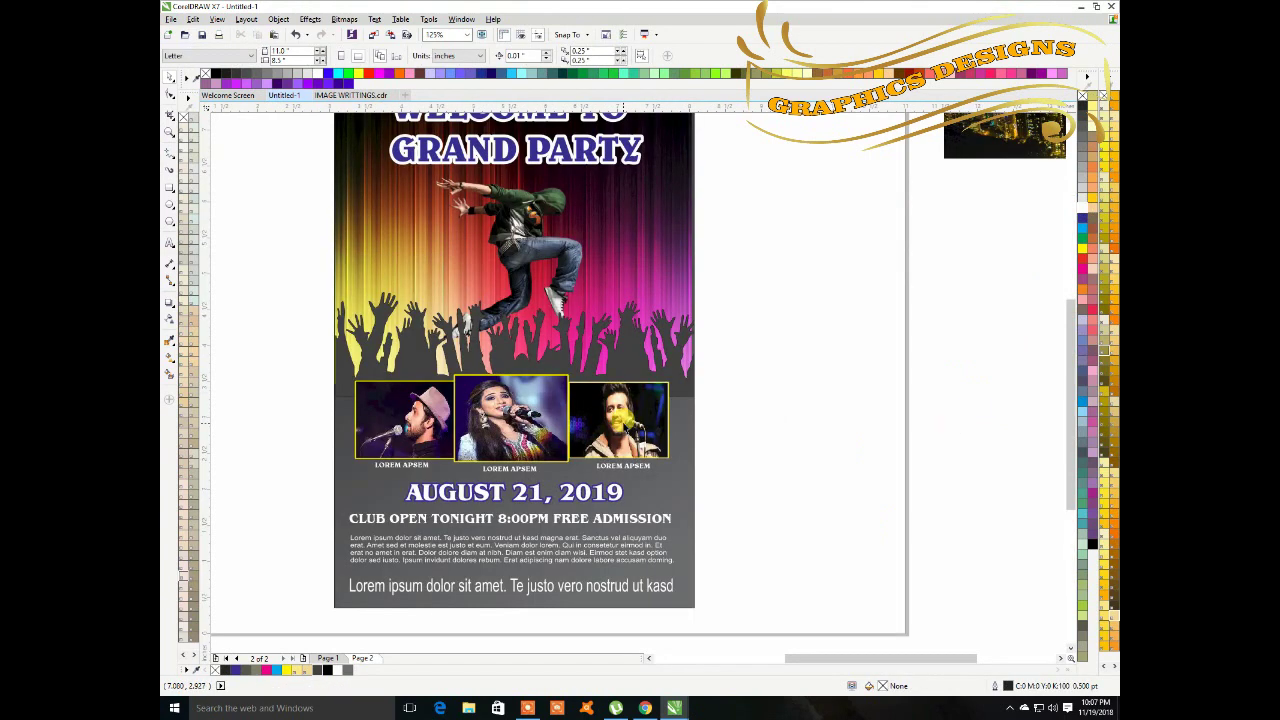
{"action": "scroll", "coordinate": [622, 424], "scroll_direction": "down", "scroll_amount": 2}
{"action": "left_click", "coordinate": [812, 305]}
{"action": "left_click_drag", "start_coordinate": [868, 248], "coordinate": [780, 443]}
{"action": "right_click", "coordinate": [817, 422]}
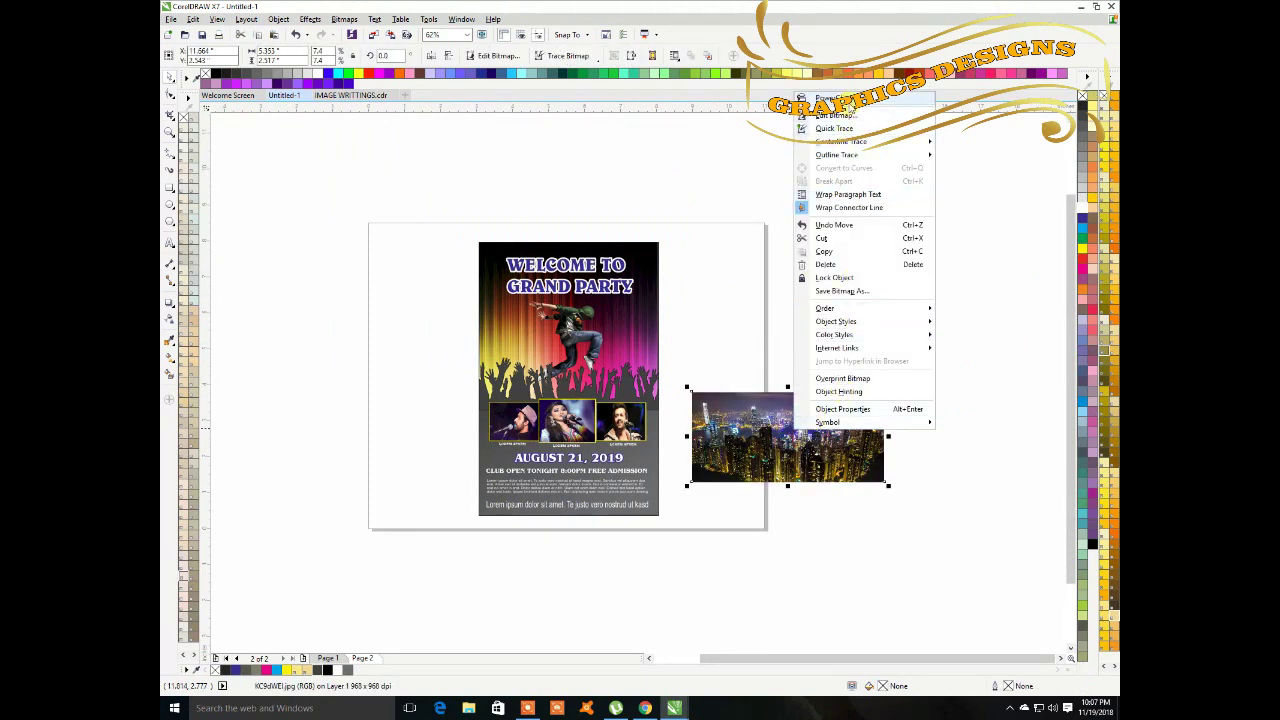
{"action": "left_click", "coordinate": [840, 100]}
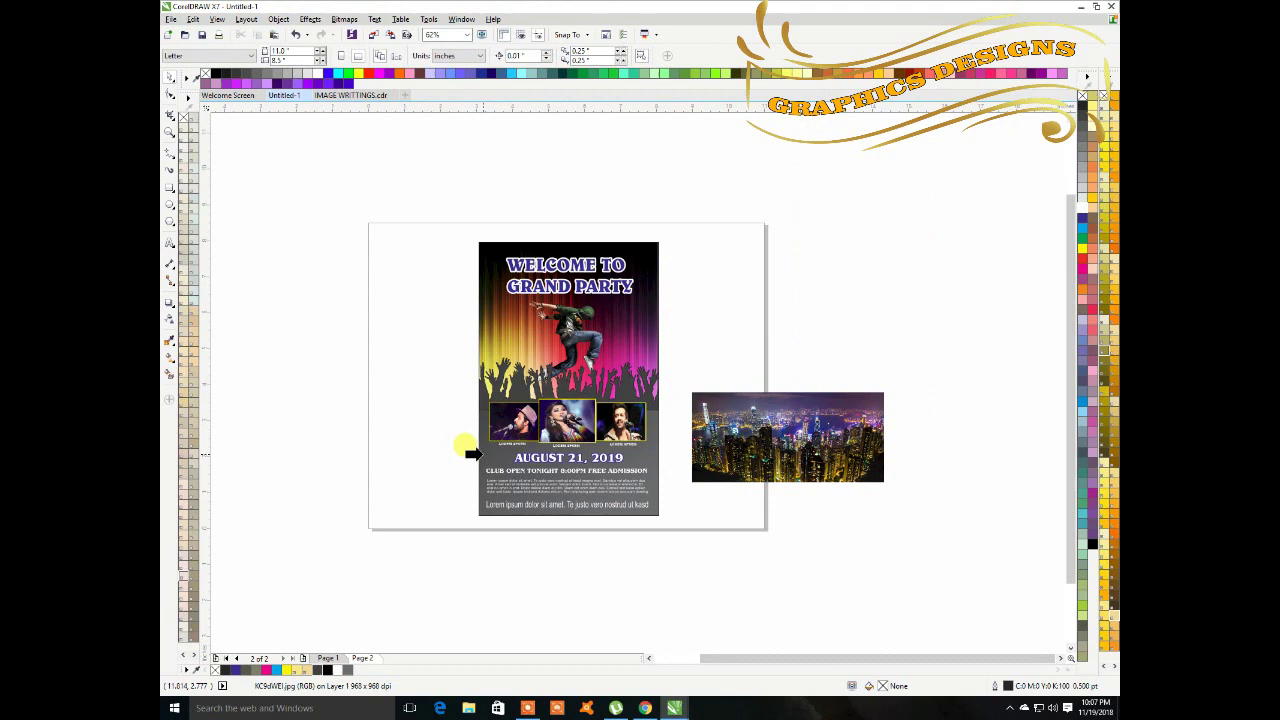
{"action": "left_click", "coordinate": [481, 453]}
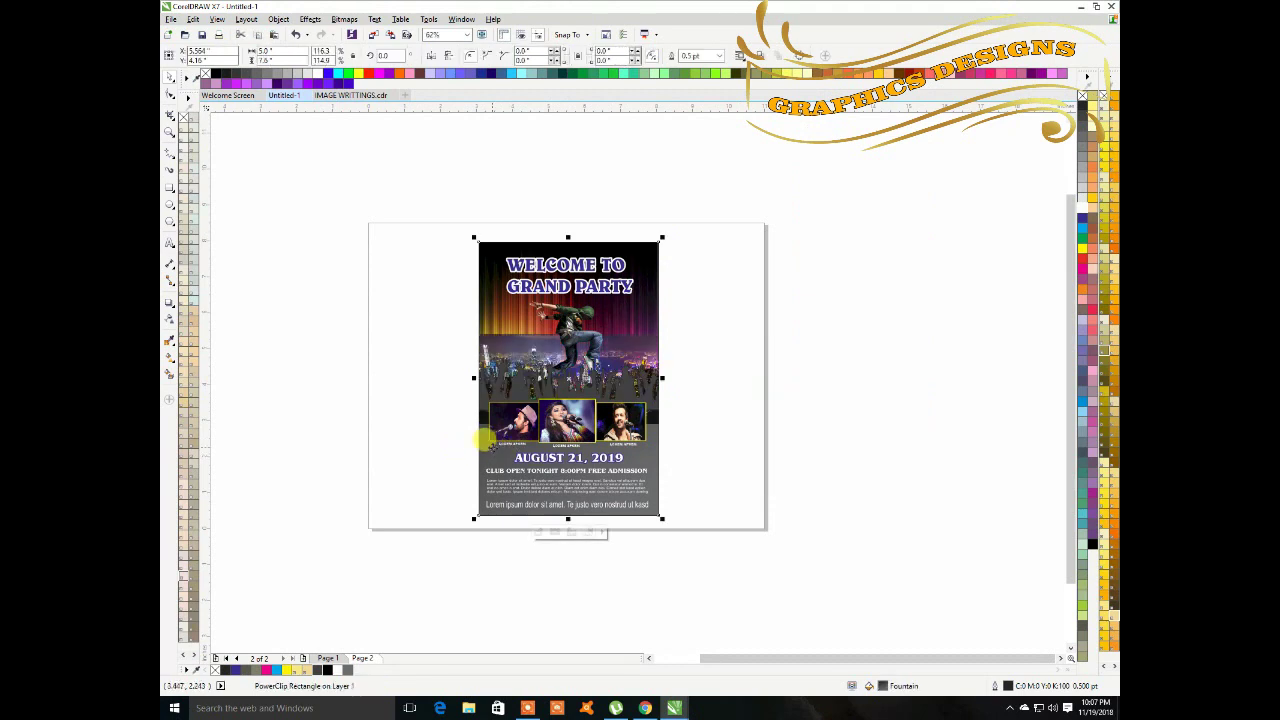
Edit the background's PowerClip contents, move the city photo down to the flyer's lower edge, and finish editing.
{"action": "right_click", "coordinate": [483, 440]}
{"action": "left_click", "coordinate": [519, 132]}
{"action": "left_click", "coordinate": [552, 368]}
{"action": "left_click_drag", "start_coordinate": [552, 368], "coordinate": [564, 463]}
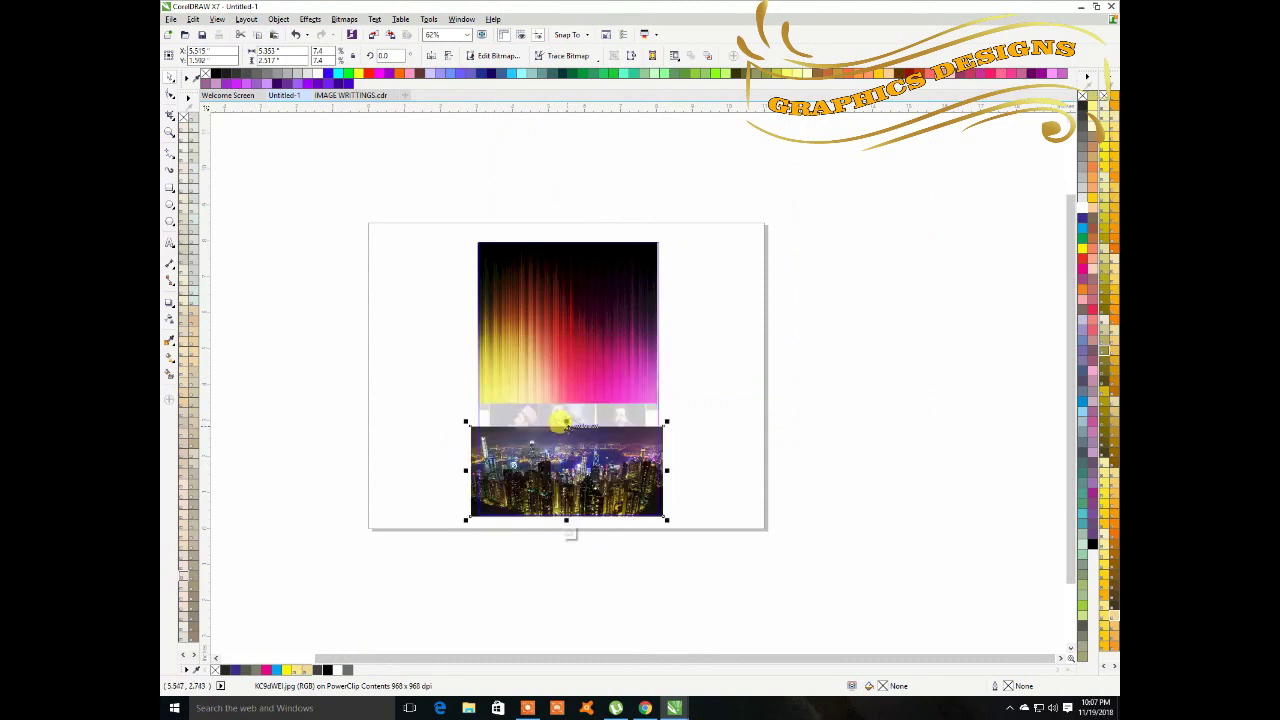
{"action": "left_click", "coordinate": [571, 532]}
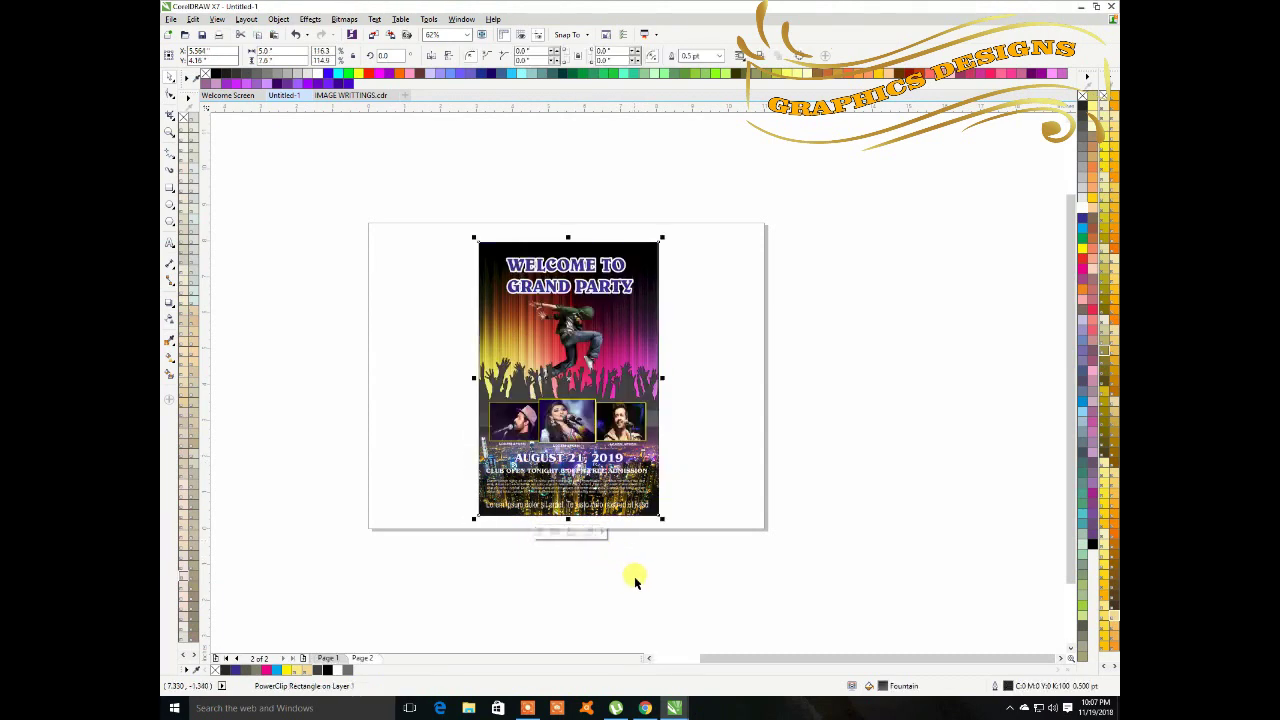
{"action": "left_click", "coordinate": [640, 580]}
Reopen the PowerClip contents, apply a -90° linear transparency fading the city photo out toward its lower edge, and finish editing.
{"action": "scroll", "coordinate": [583, 501], "scroll_direction": "up", "scroll_amount": 2}
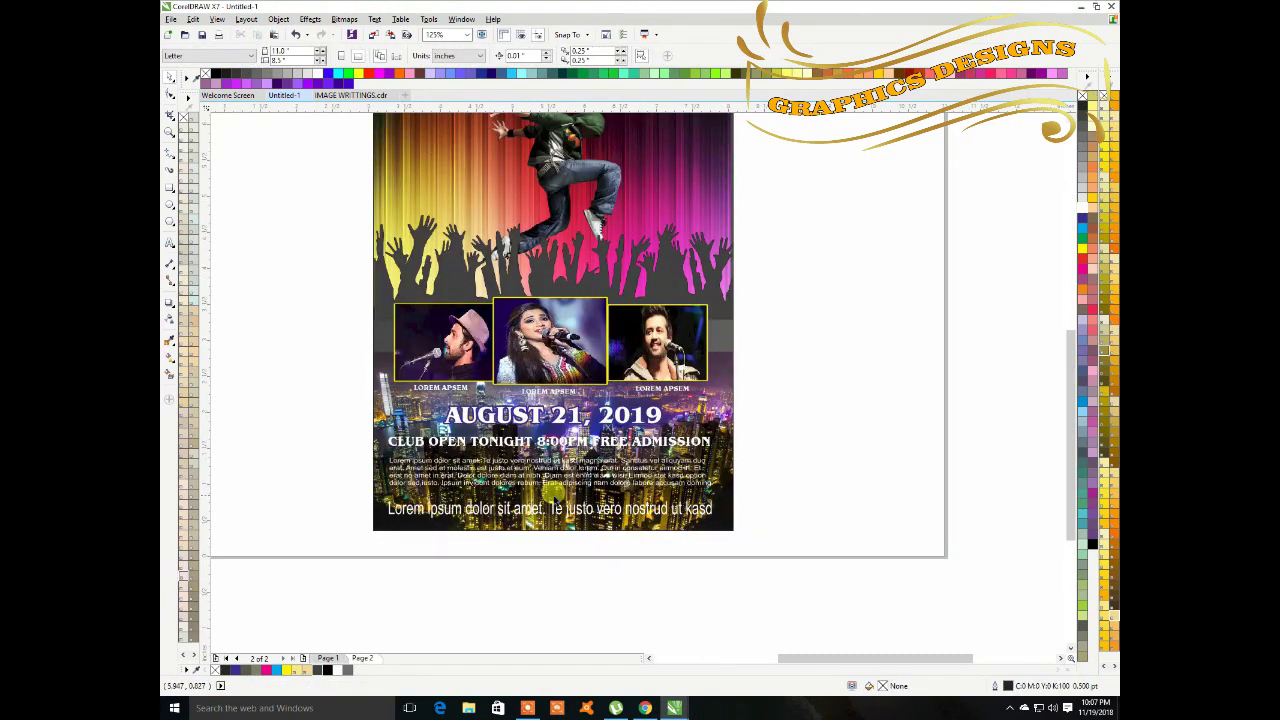
{"action": "left_click", "coordinate": [389, 528]}
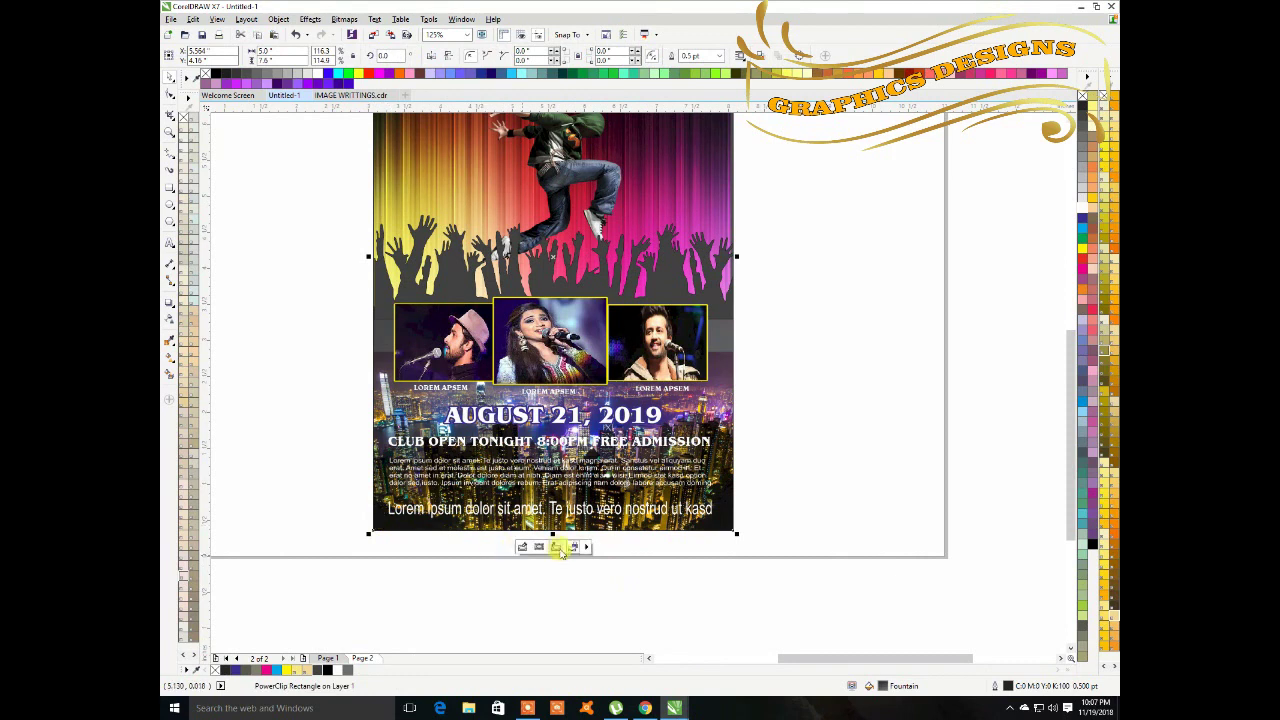
{"action": "left_click", "coordinate": [523, 548]}
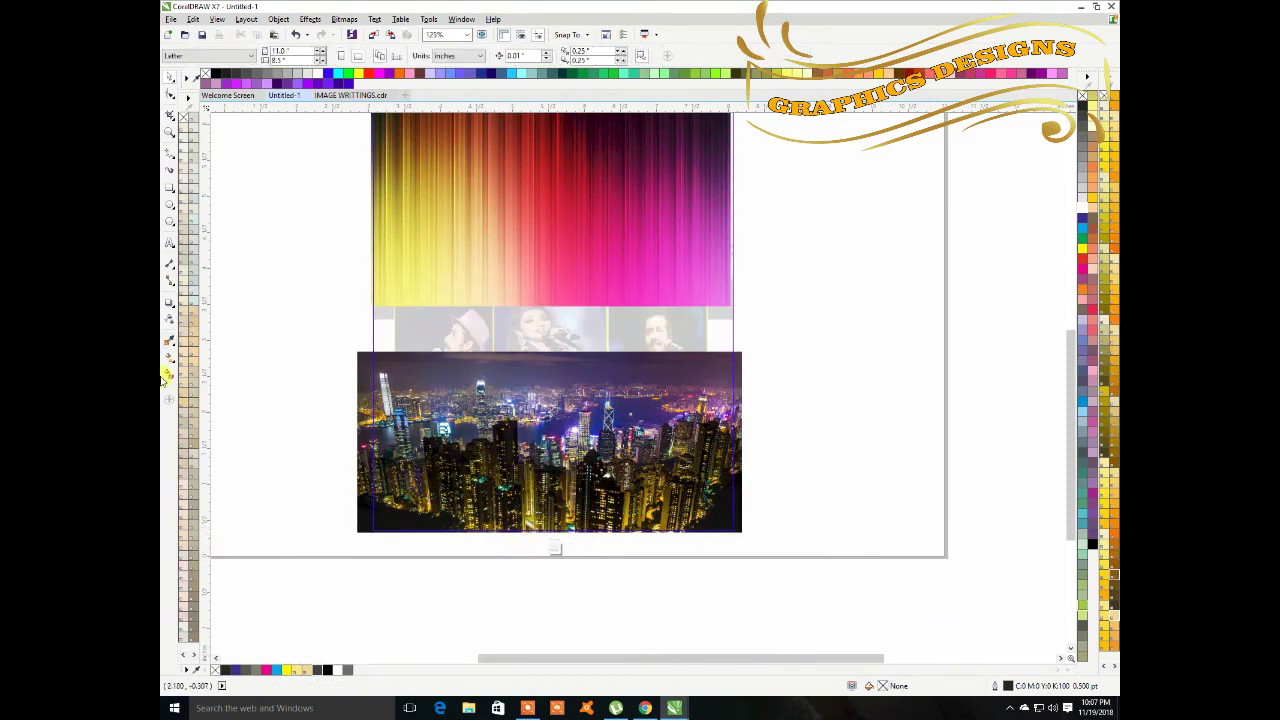
{"action": "left_click", "coordinate": [171, 318]}
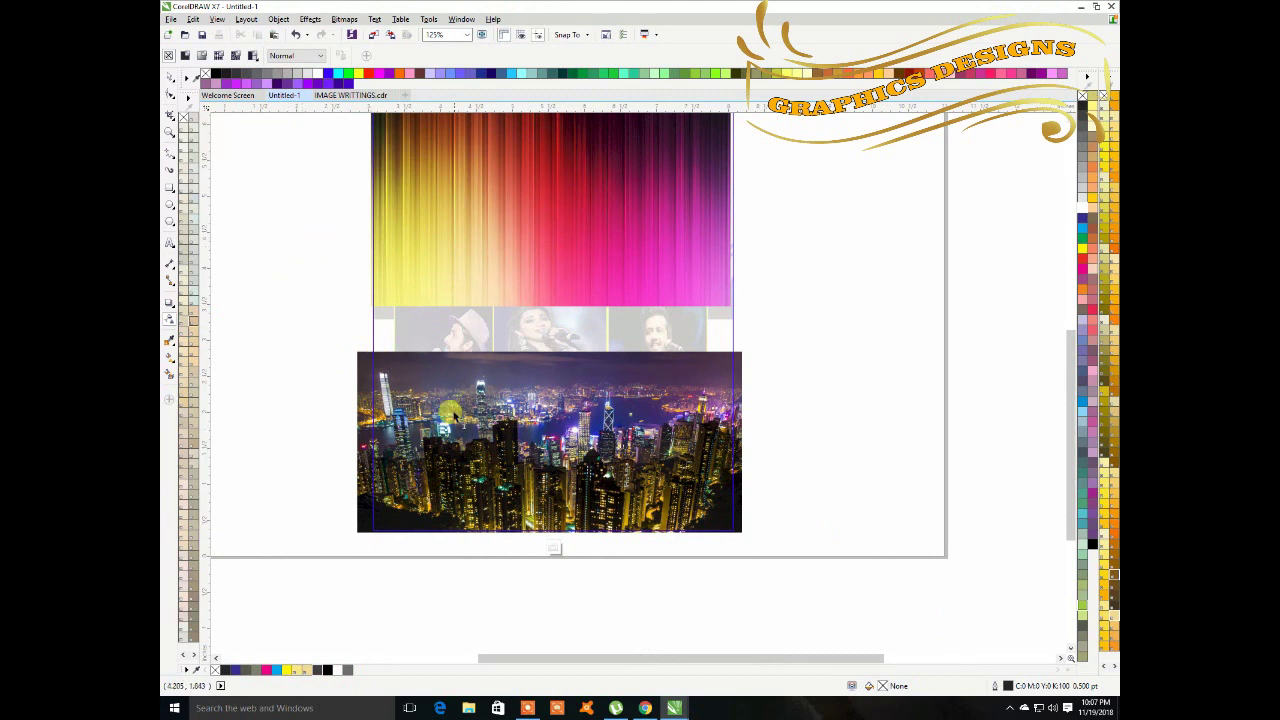
{"action": "left_click", "coordinate": [500, 452]}
{"action": "left_click_drag", "start_coordinate": [559, 325], "coordinate": [555, 517]}
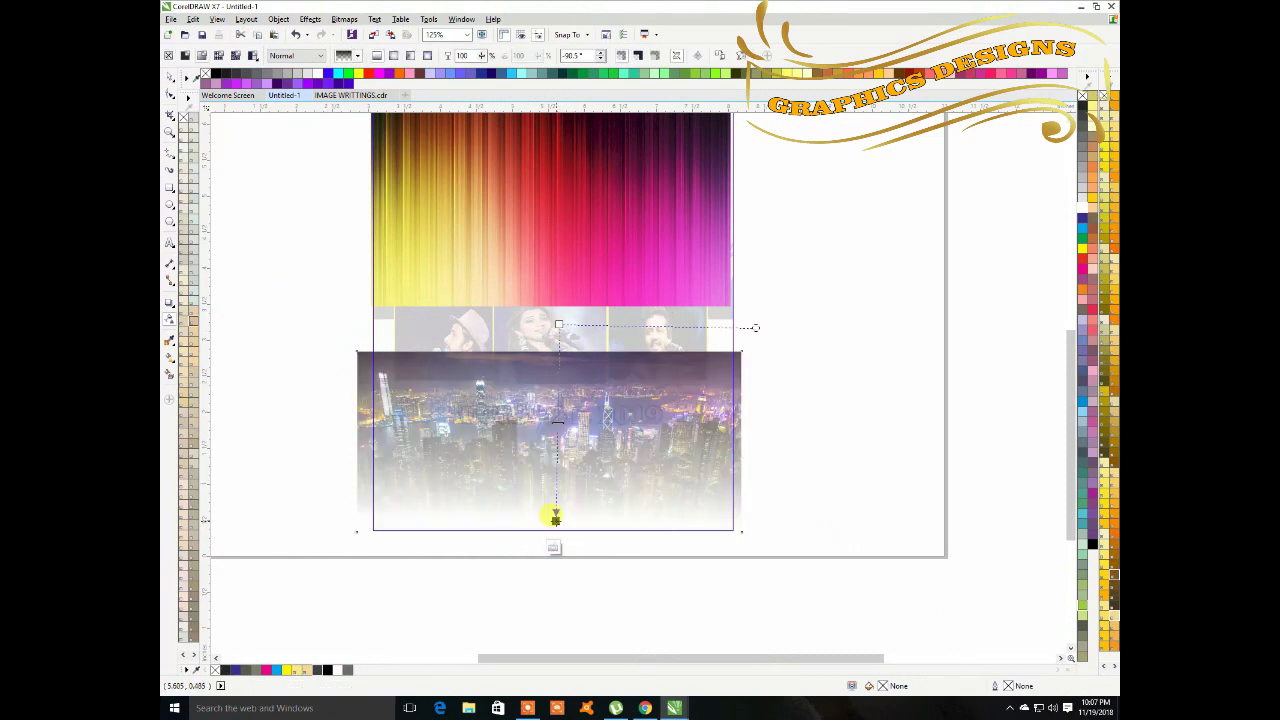
{"action": "left_click", "coordinate": [558, 525]}
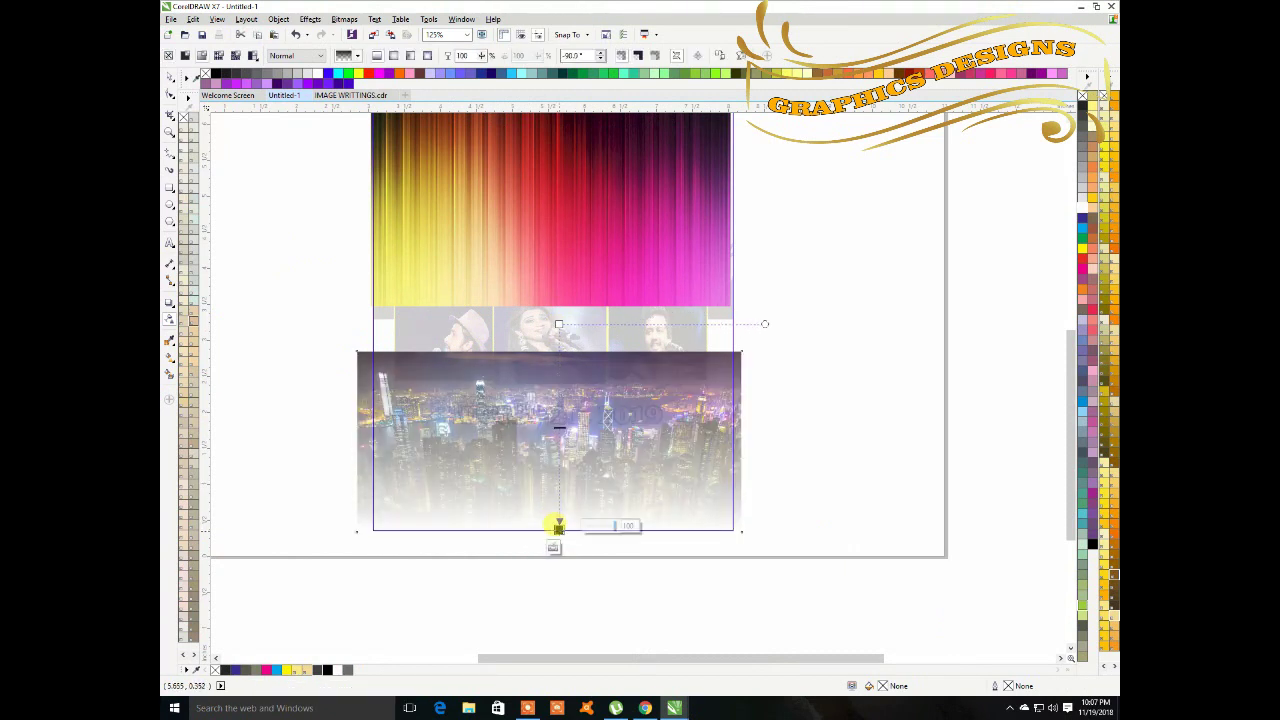
{"action": "mouse_move", "coordinate": [558, 525]}
{"action": "left_mouse_down"}
{"action": "mouse_move", "coordinate": [556, 497]}
{"action": "mouse_move", "coordinate": [559, 525]}
{"action": "left_mouse_up"}
{"action": "key", "text": "space"}
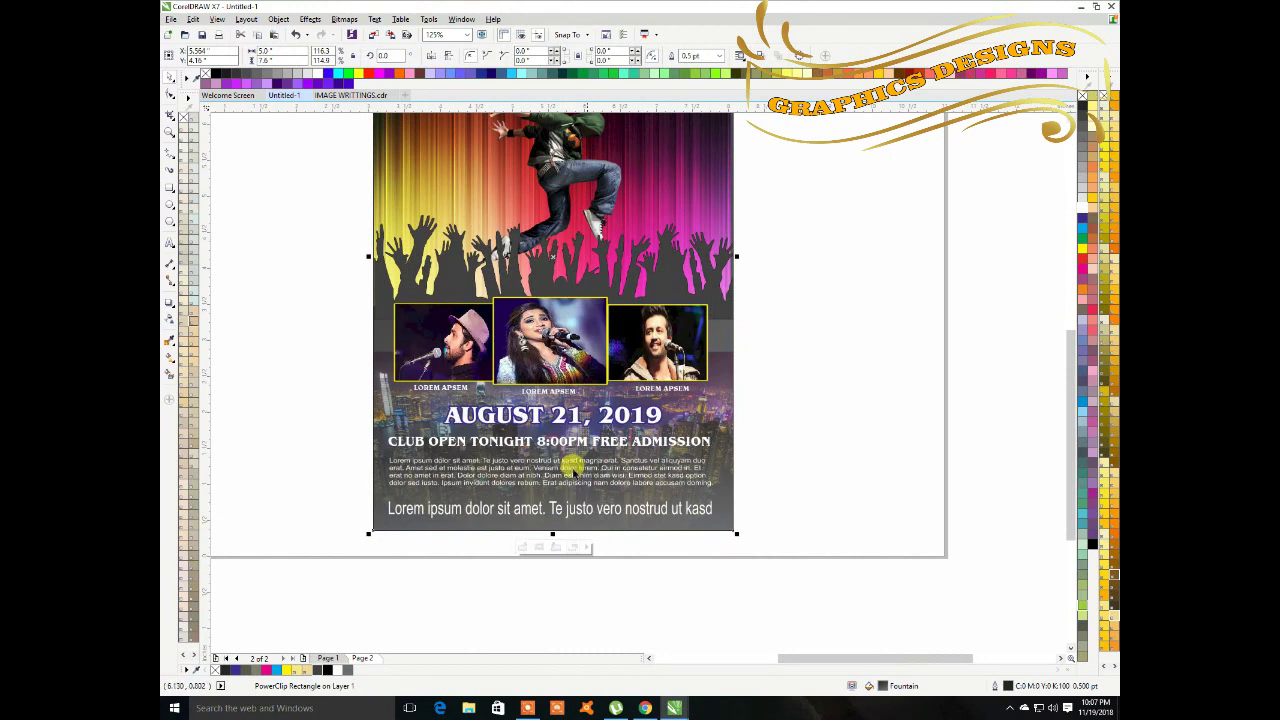
Edit the PowerClip contents again, stretch the city photo's upper edge up to the colour gradient, and finish editing.
{"action": "right_click", "coordinate": [538, 425]}
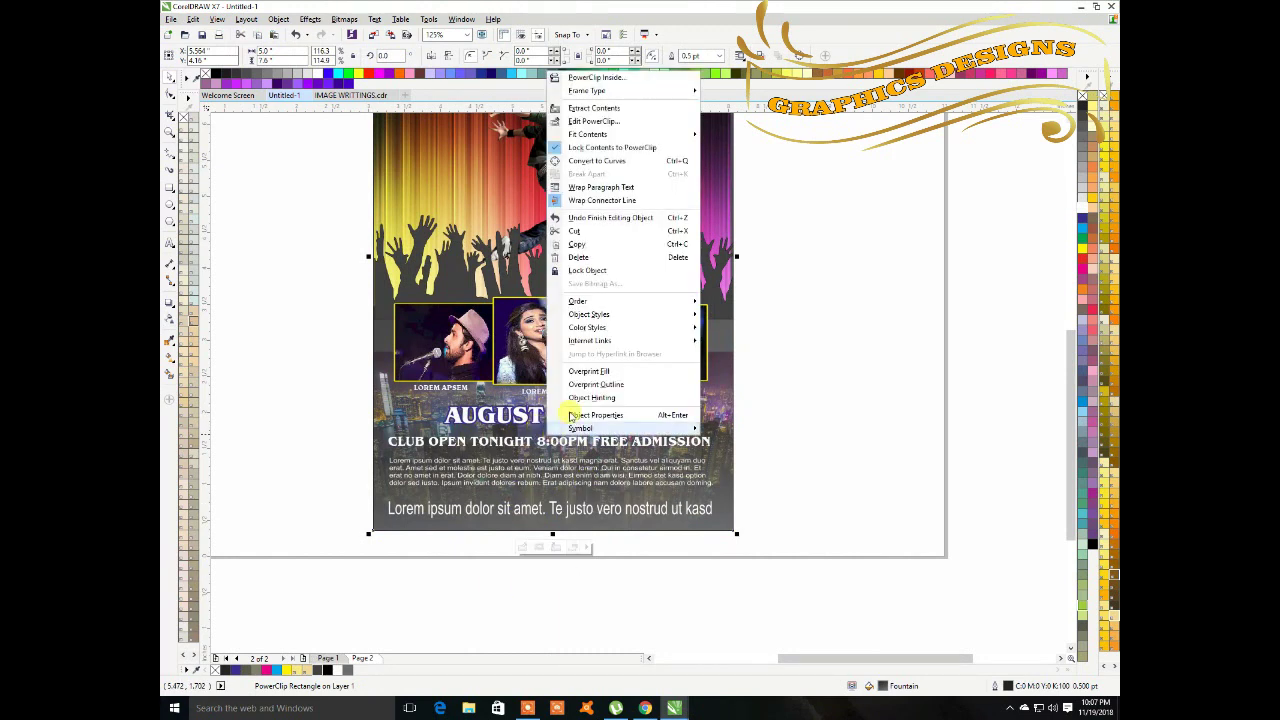
{"action": "left_click", "coordinate": [582, 118]}
{"action": "left_click", "coordinate": [590, 368]}
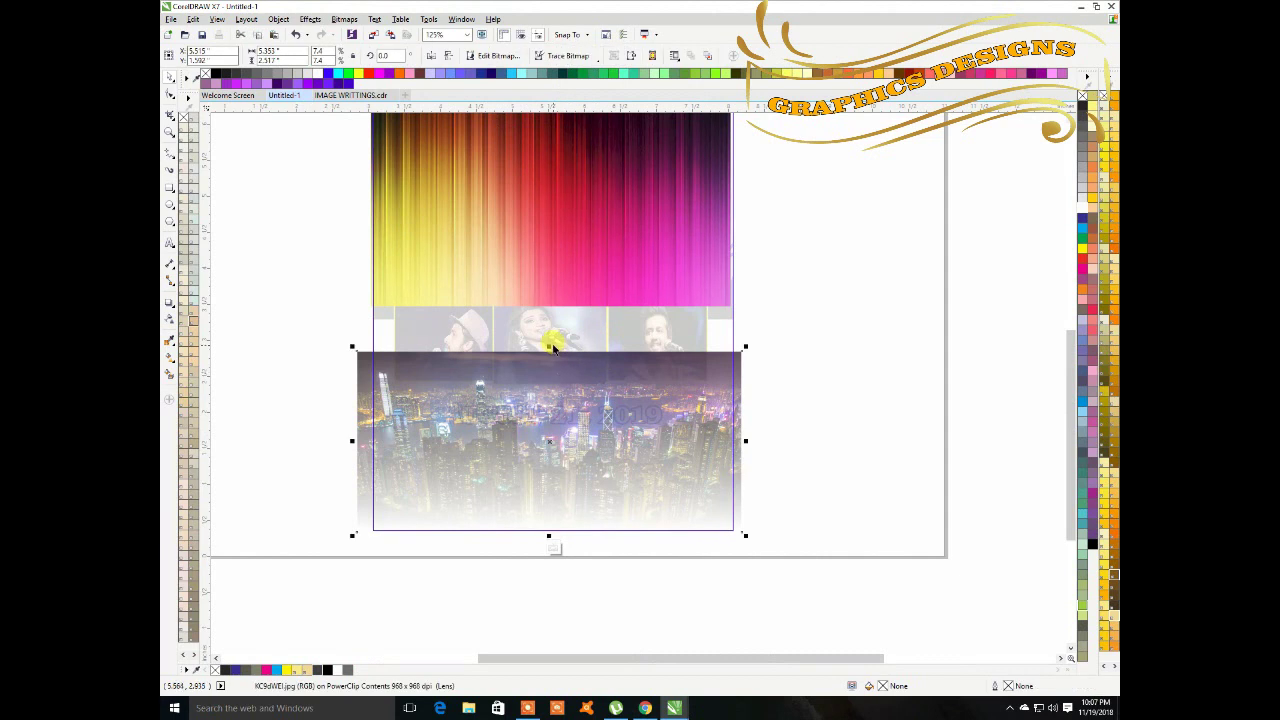
{"action": "left_click_drag", "start_coordinate": [546, 347], "coordinate": [538, 291]}
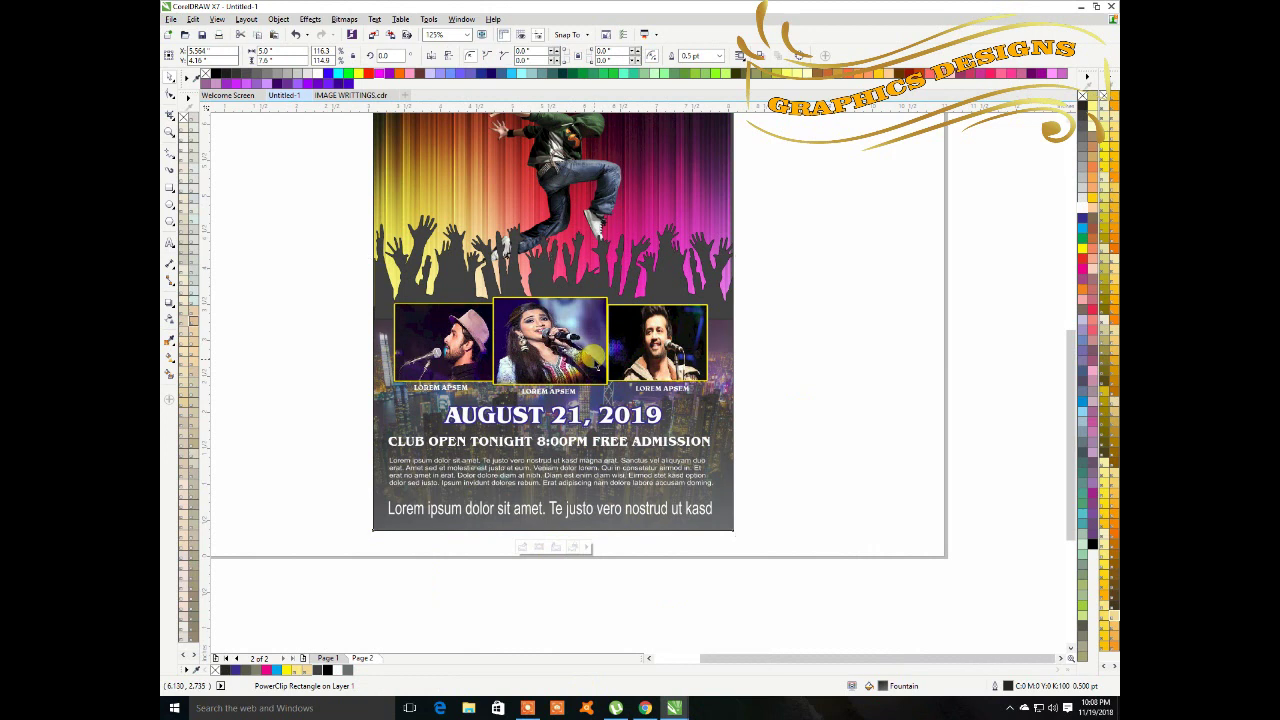
{"action": "scroll", "coordinate": [592, 356], "scroll_direction": "down", "scroll_amount": 2}
{"action": "left_click_drag", "start_coordinate": [760, 659], "coordinate": [746, 657]}
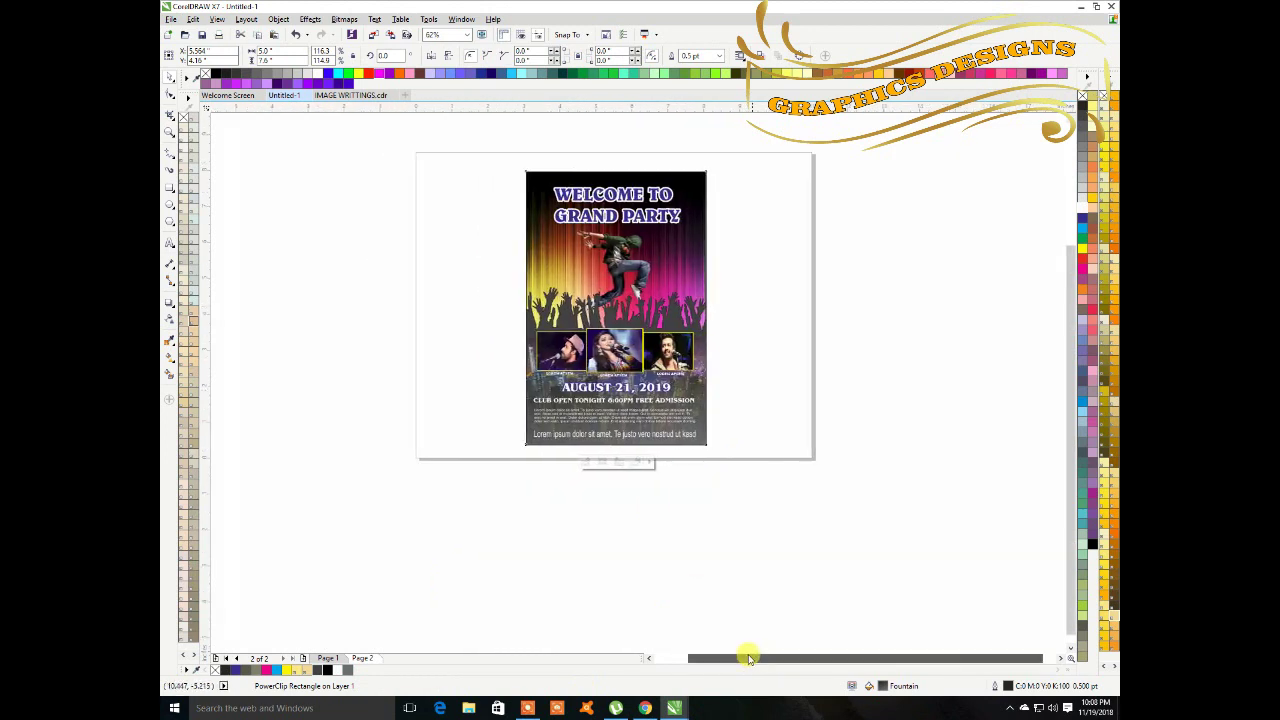
{"action": "left_click", "coordinate": [170, 246]}
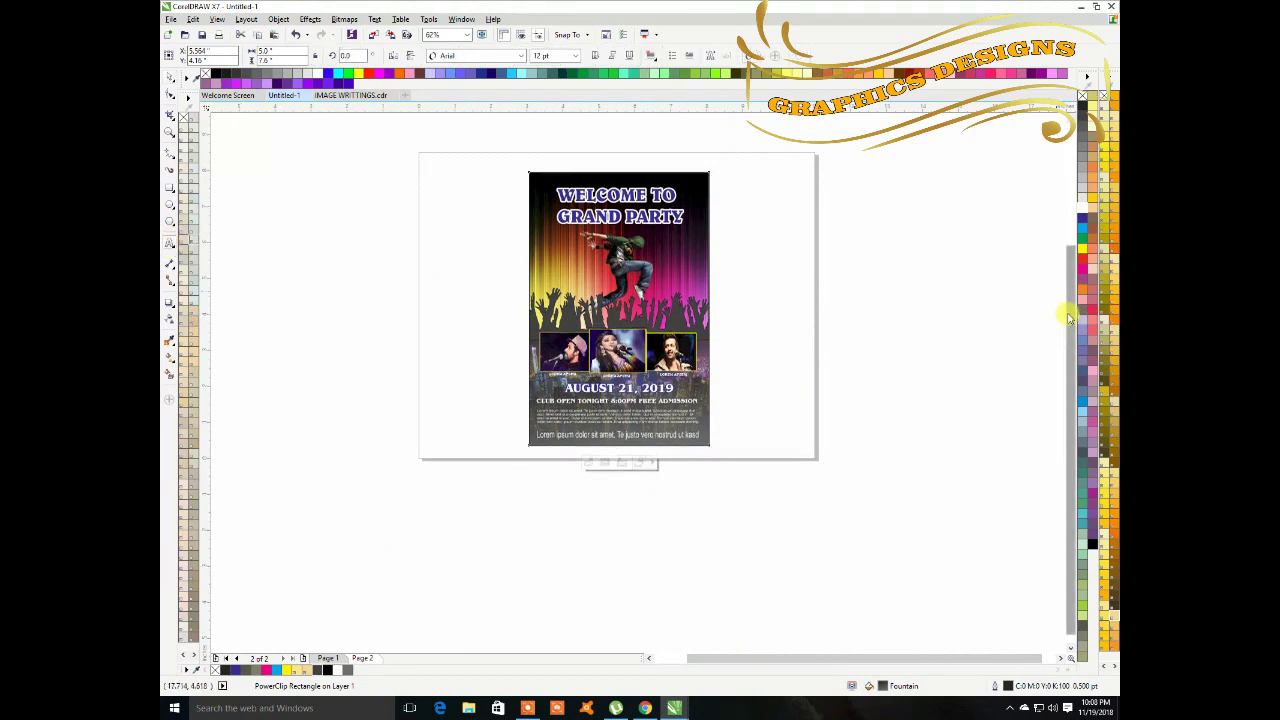
{"action": "scroll", "coordinate": [1080, 315], "scroll_direction": "down", "scroll_amount": 1}
{"action": "left_click", "coordinate": [1091, 262]}
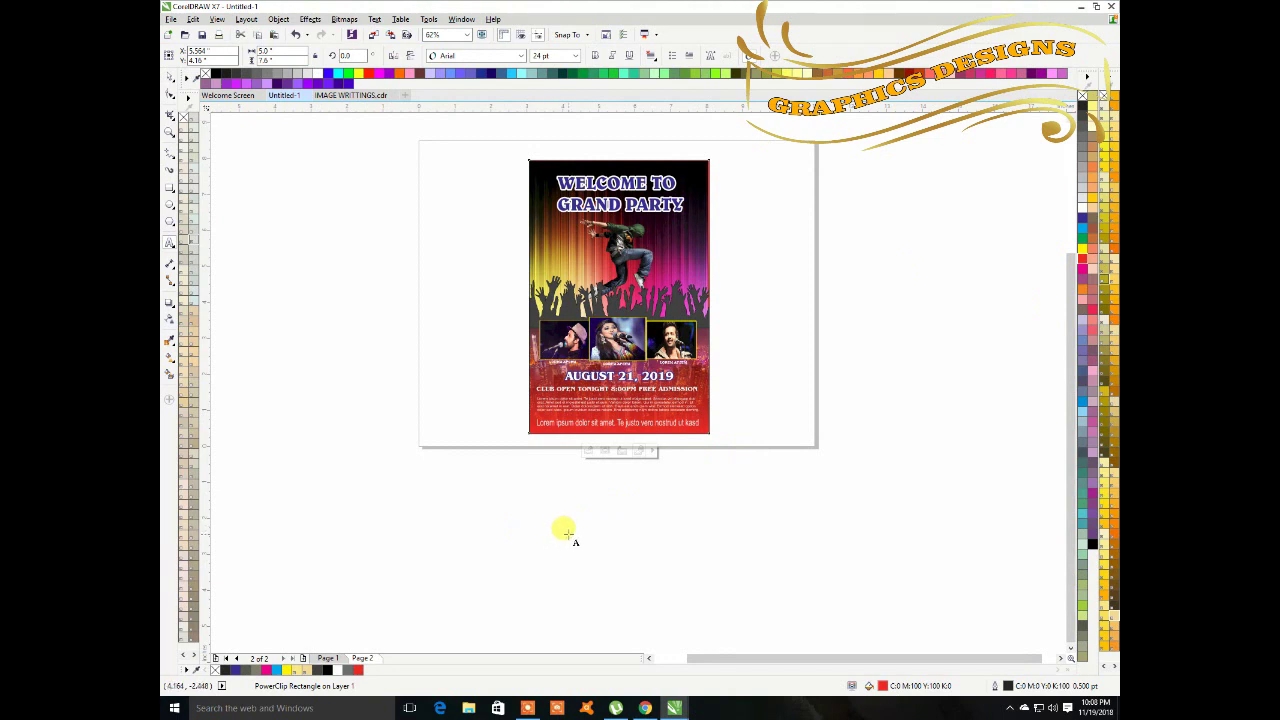
{"action": "key", "text": "ctrl+z"}
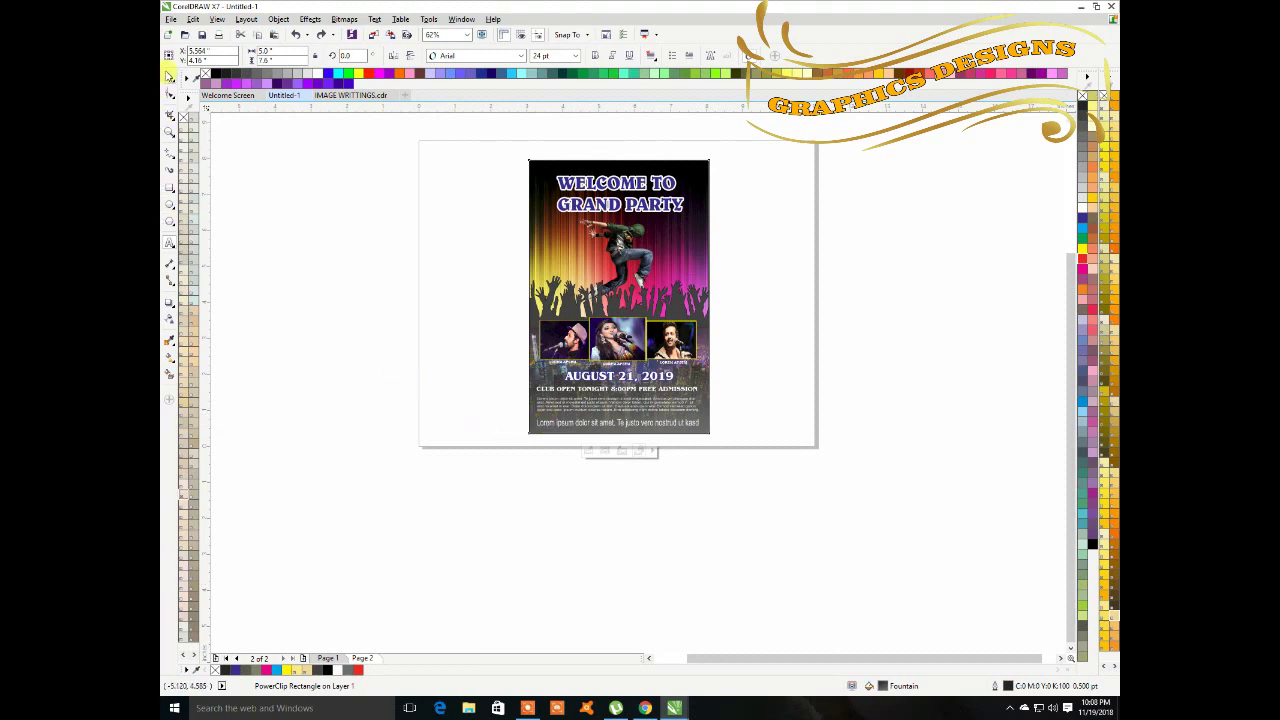
Try a solid red fill on the flyer's background rectangle, and undo it.
{"action": "left_click", "coordinate": [169, 115]}
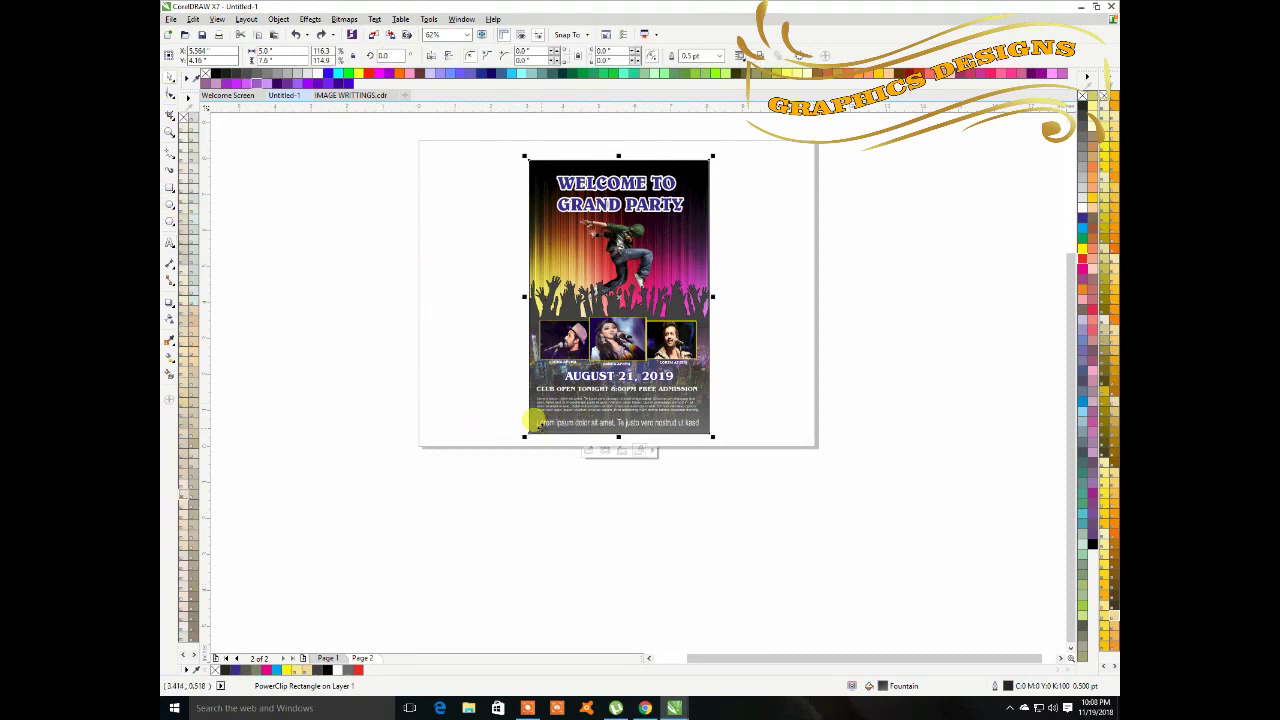
{"action": "left_click", "coordinate": [522, 410]}
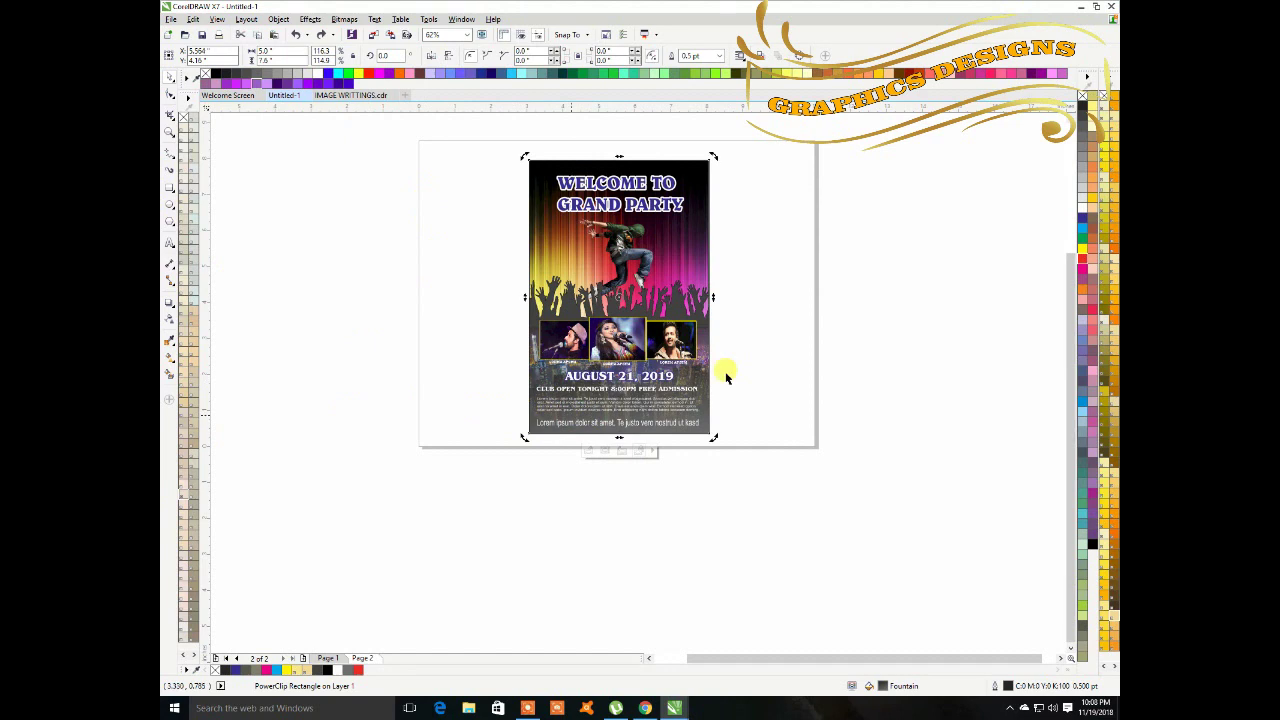
{"action": "left_click", "coordinate": [1082, 262]}
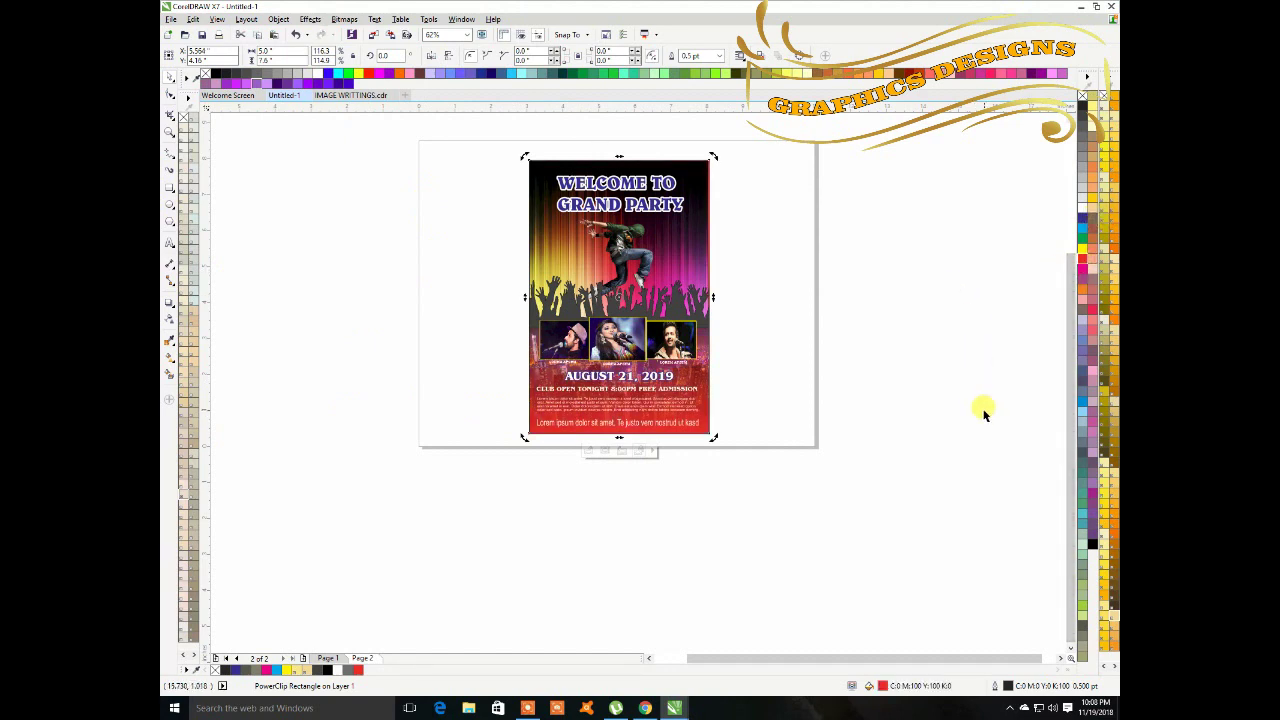
{"action": "key", "text": "ctrl+z"}
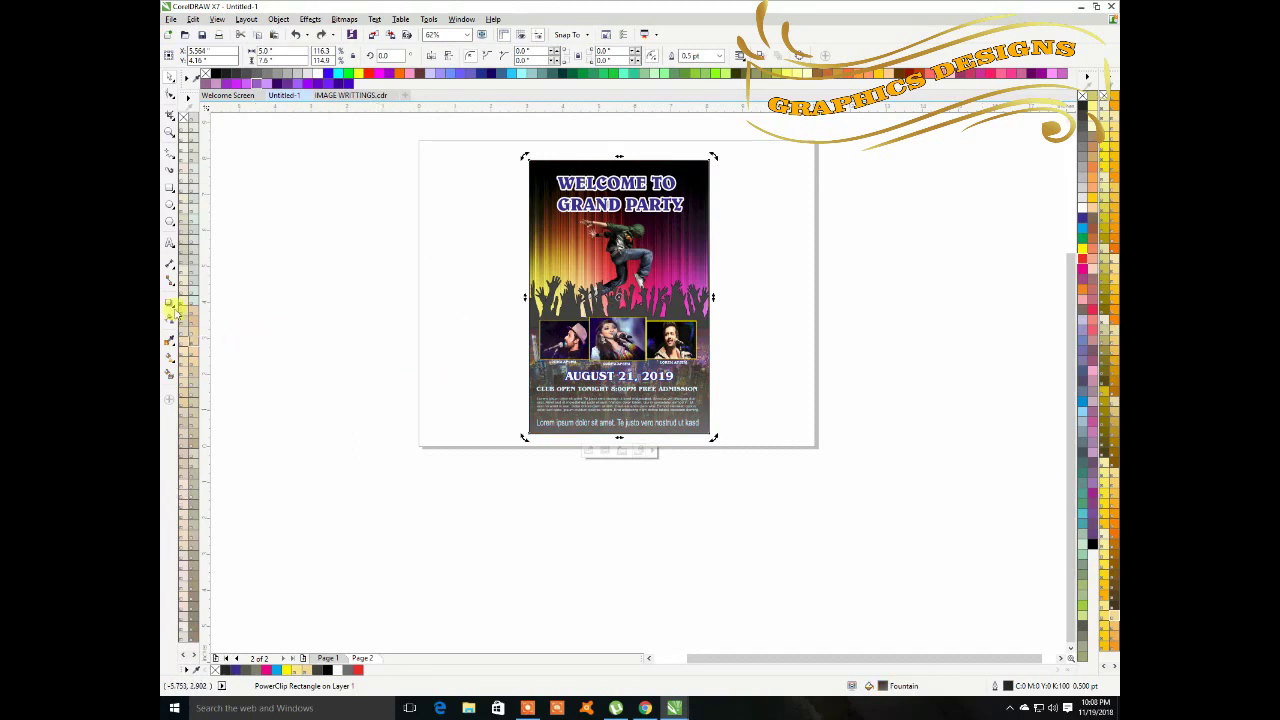
Add artistic text below the page reading "THANK YOU FOR WATCHING PLEASE" and, on a second line, "SUBSCRIBE MY CHANNEL AND LIKE".
{"action": "left_click", "coordinate": [171, 244]}
{"action": "left_click", "coordinate": [1082, 261]}
{"action": "key", "text": "ctrl+z"}
{"action": "left_click", "coordinate": [503, 522]}
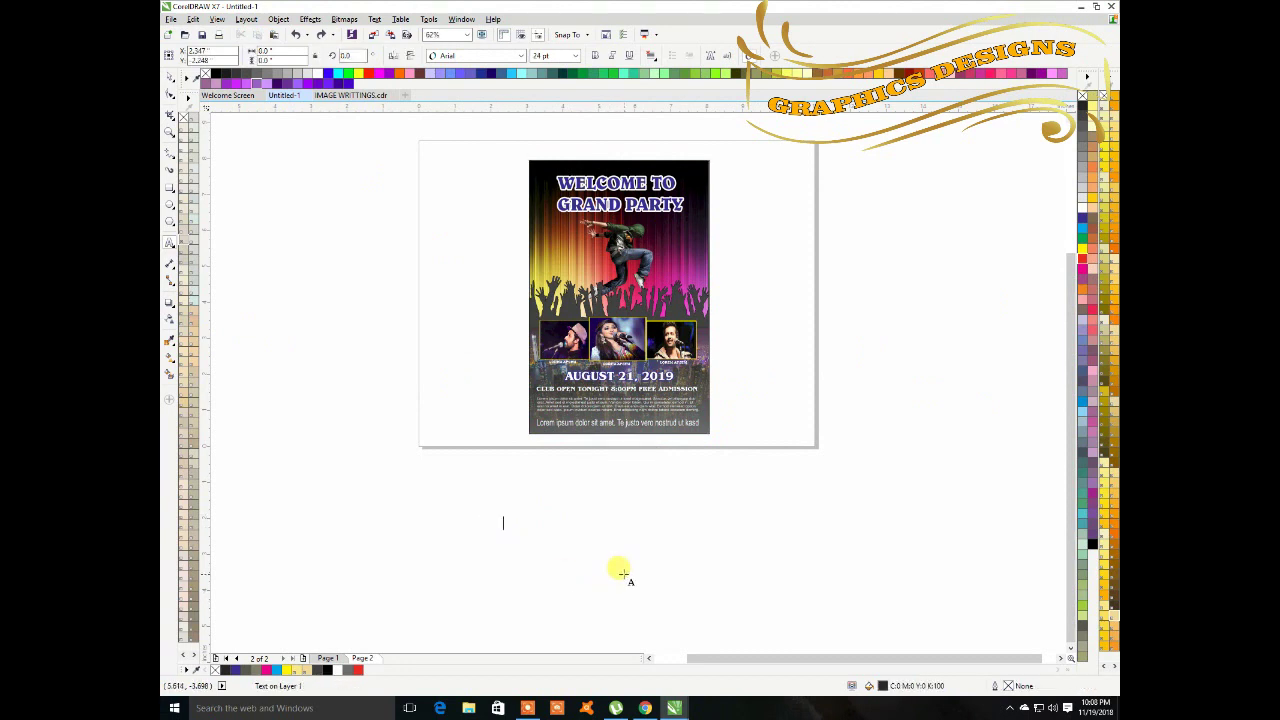
{"action": "type", "text": "THANK YOU FOR WATCHING PEL"}
{"action": "key", "text": "BackSpace"}
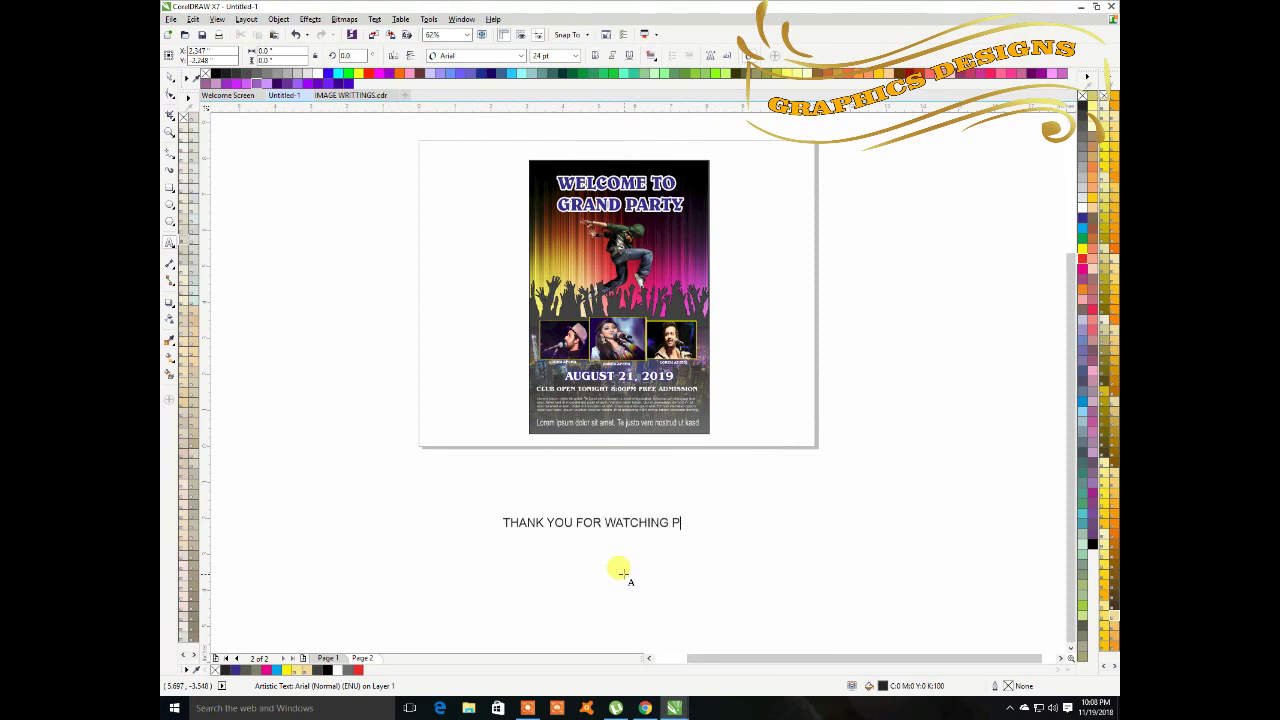
{"action": "type", "text": "LEASE"}
{"action": "key", "text": "Return"}
{"action": "type", "text": "SUBSCRIBE MY"}
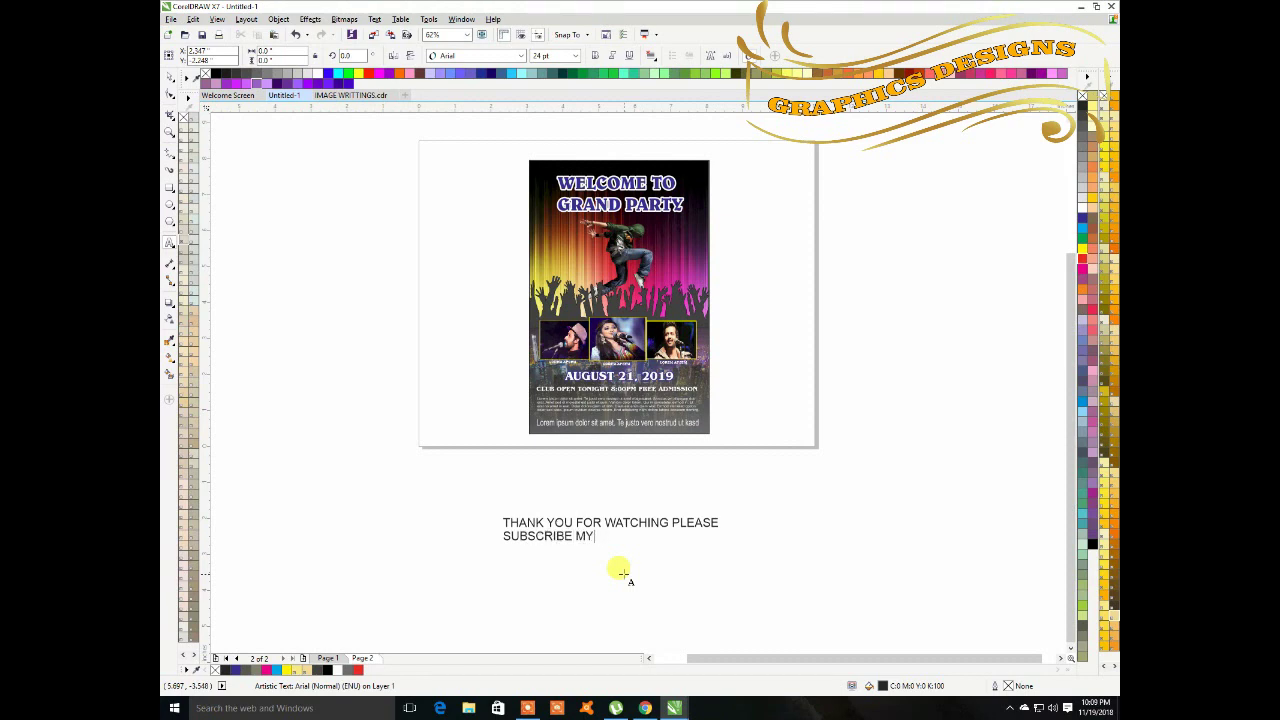
{"action": "type", "text": " CHANNEL AND LIKE "}
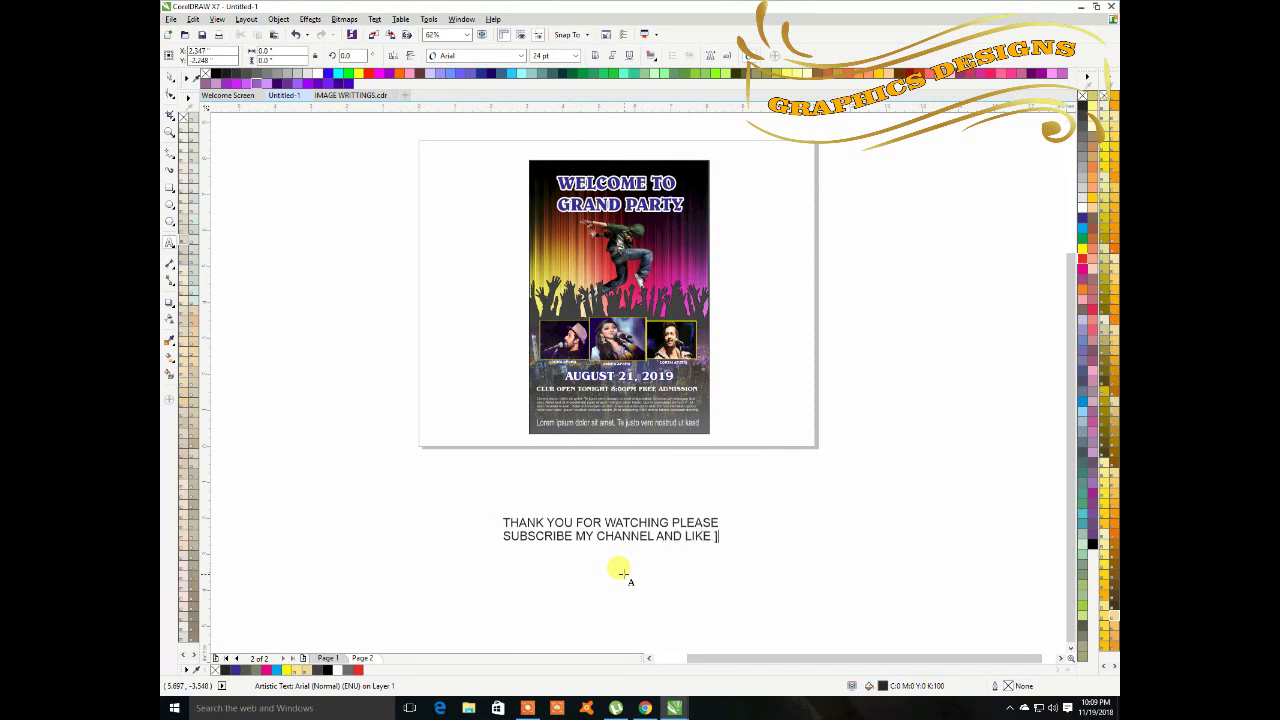
Complete the thank-you text with a third line reading "SHARE MY VIDEO AND COMMENTS" followed by a row of dots.
{"action": "type", "text": "A"}
{"action": "type", "text": "SHARE M"}
{"action": "type", "text": "Y VIDEO"}
{"action": "type", "text": " AND C"}
{"action": "type", "text": "OMMENT"}
{"action": "key", "text": "BackSpace"}
{"action": "key", "text": "BackSpace"}
{"action": "type", "text": "NTS.........."}
{"action": "left_click", "coordinate": [170, 78]}
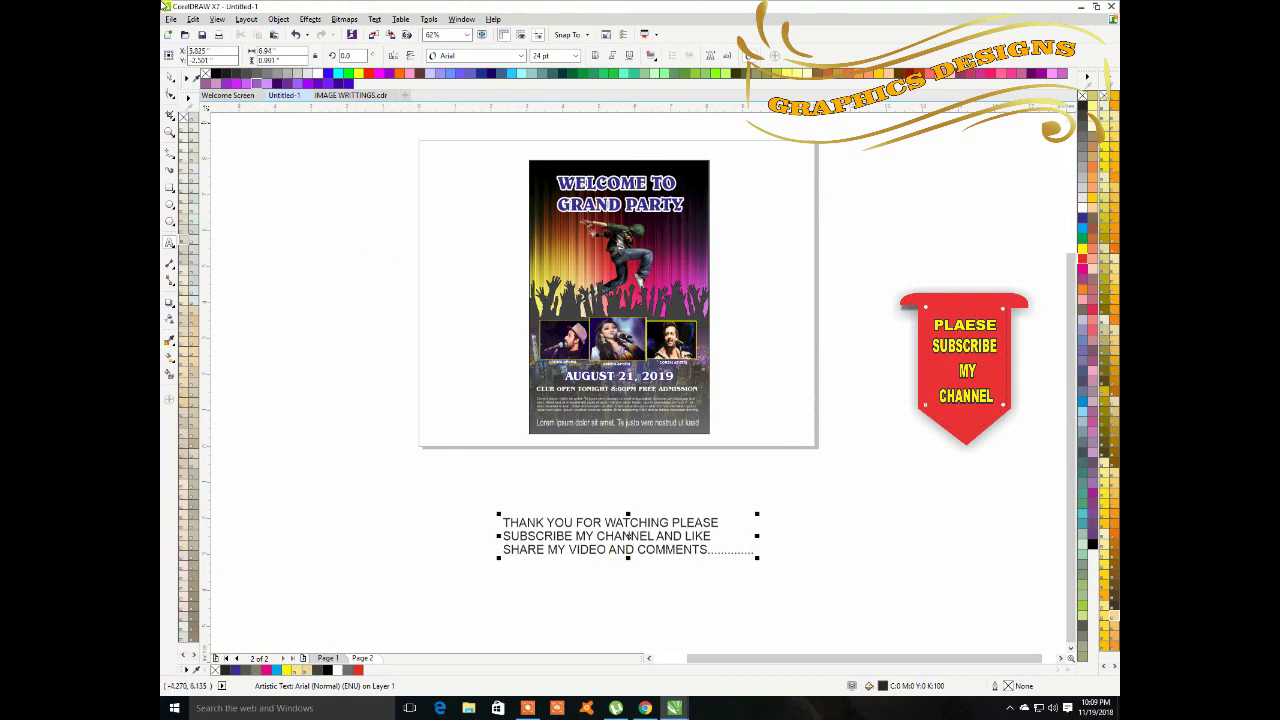
Place the thank-you text just below the page at about 35.4 pt and fill it with red (C0 M100 Y100 K0).
{"action": "left_click_drag", "start_coordinate": [590, 521], "coordinate": [563, 464]}
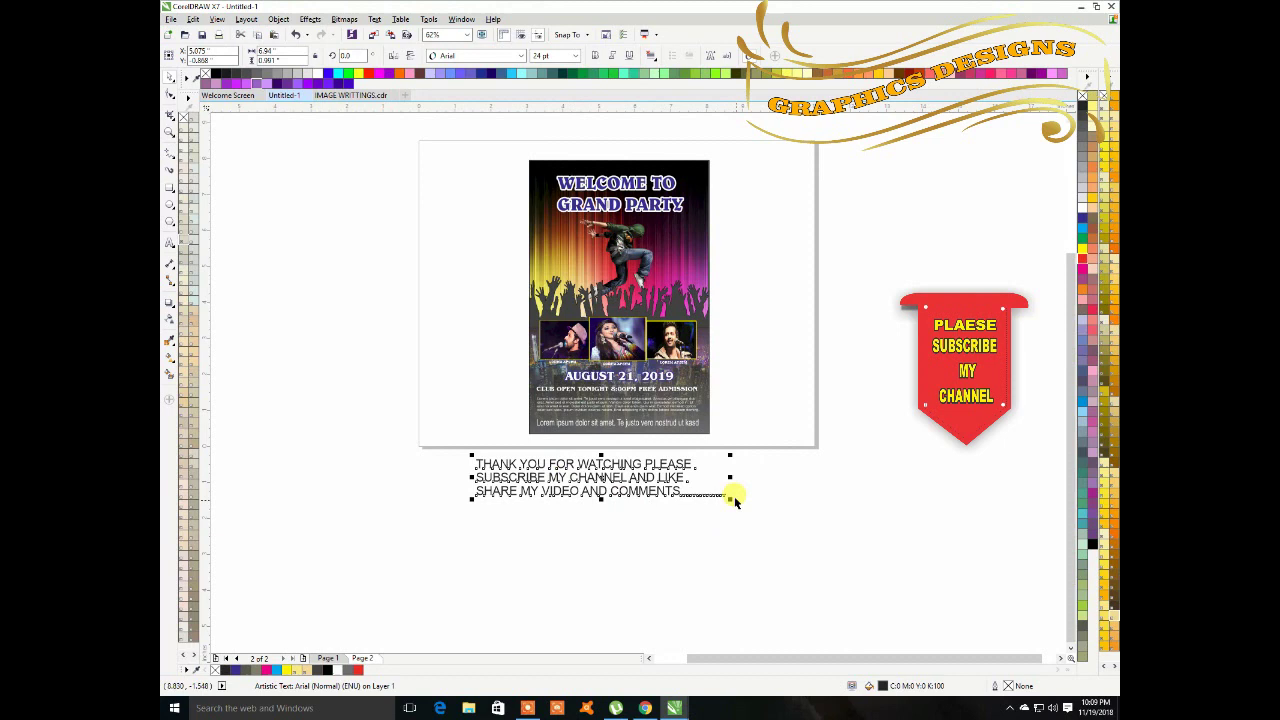
{"action": "left_click_drag", "start_coordinate": [730, 497], "coordinate": [845, 535]}
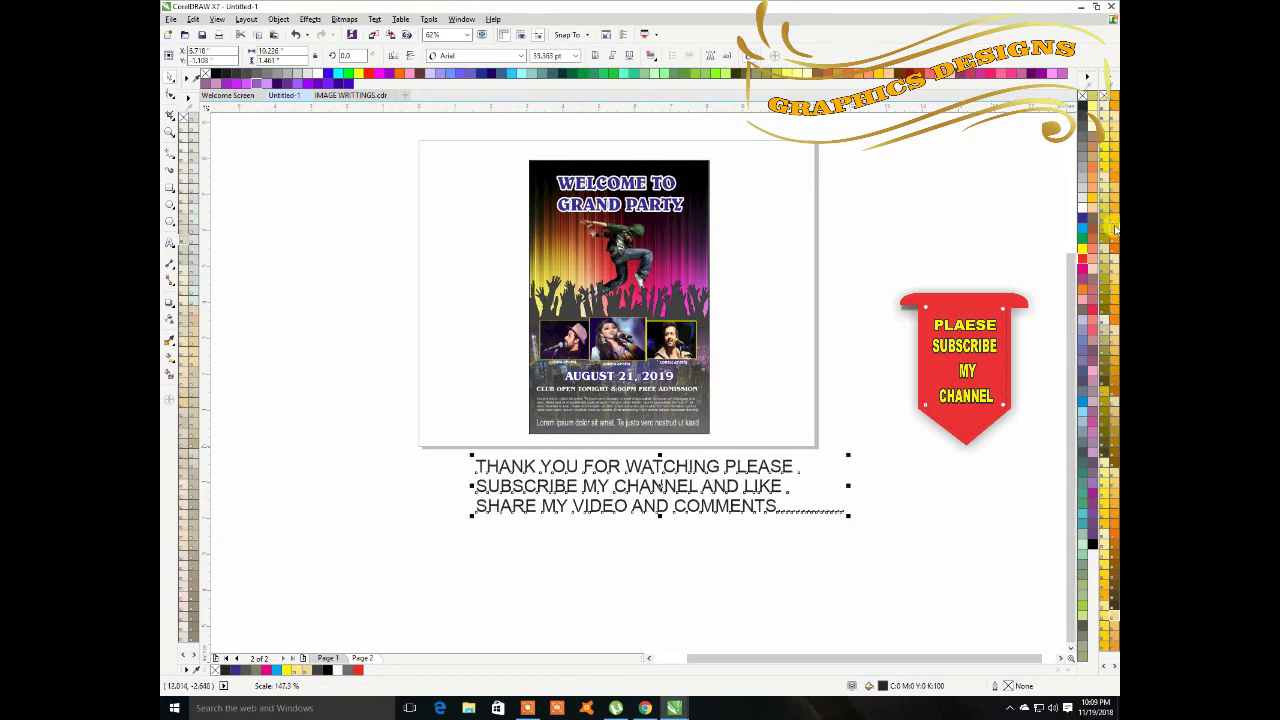
{"action": "left_click", "coordinate": [1081, 259]}
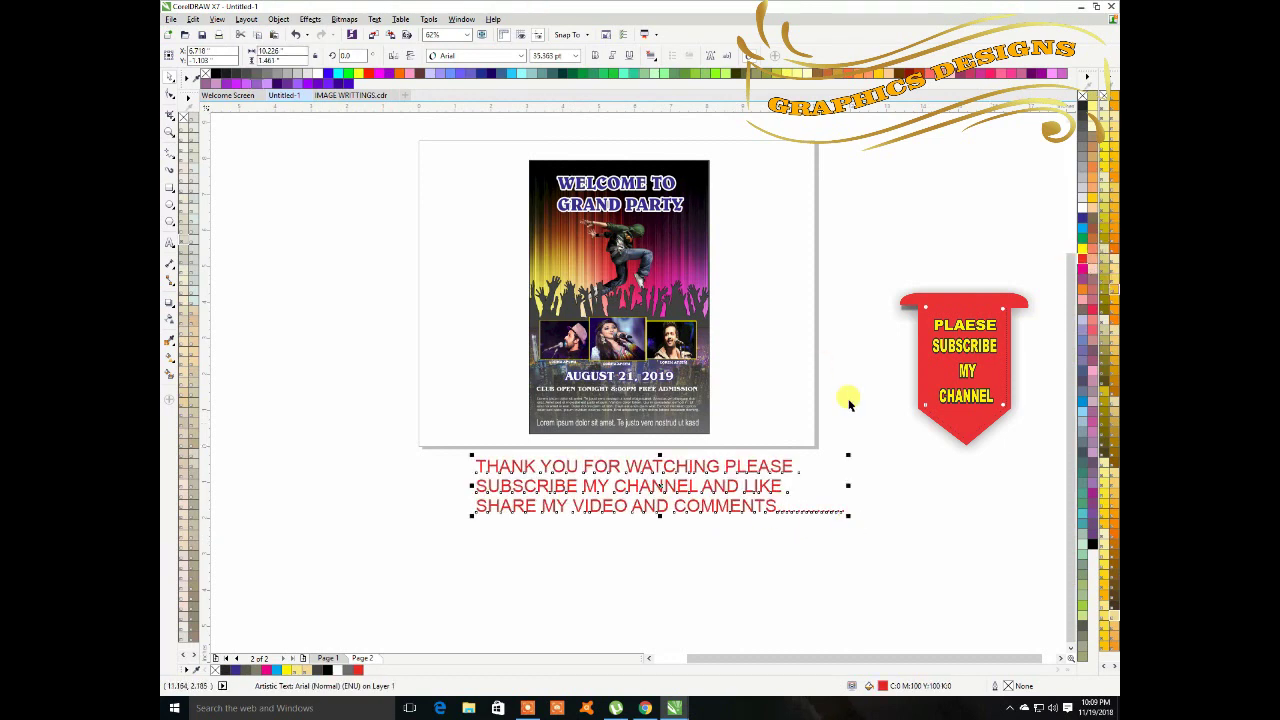
{"action": "mouse_move", "coordinate": [857, 672]}
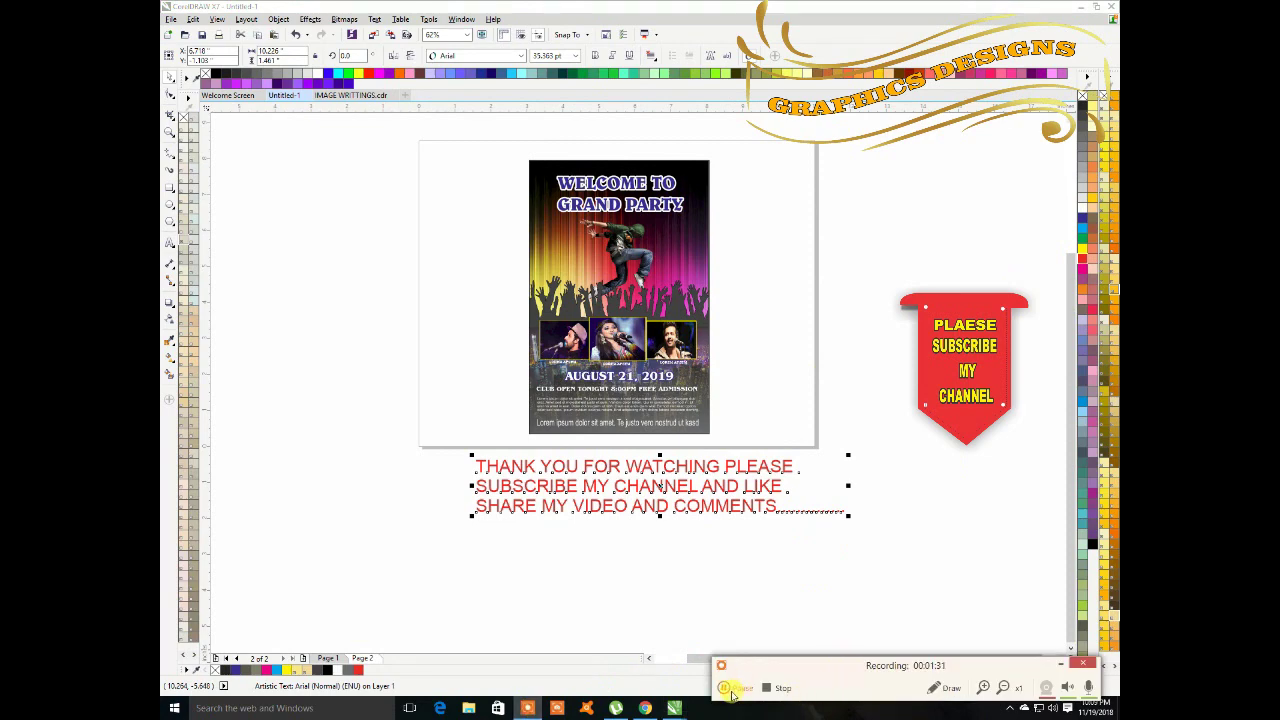